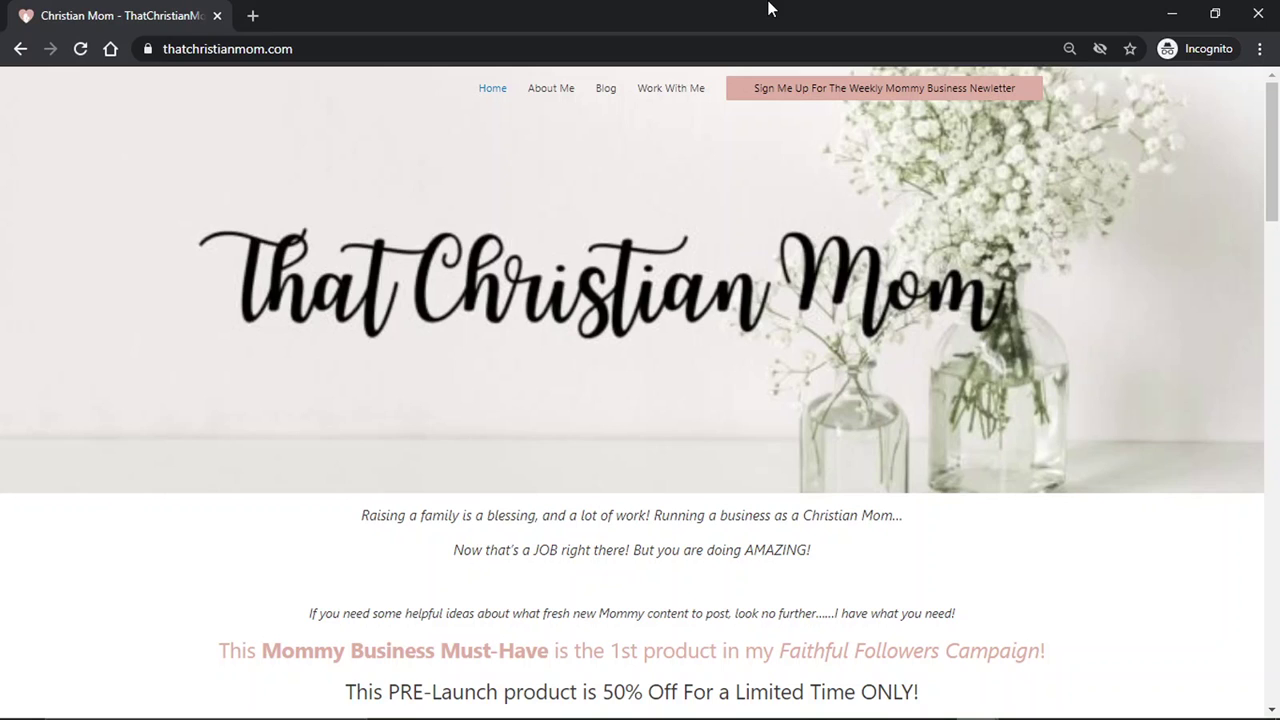
Step: Open the blog page of thatchristianmom.com
scroll(741, 286, down, 1)
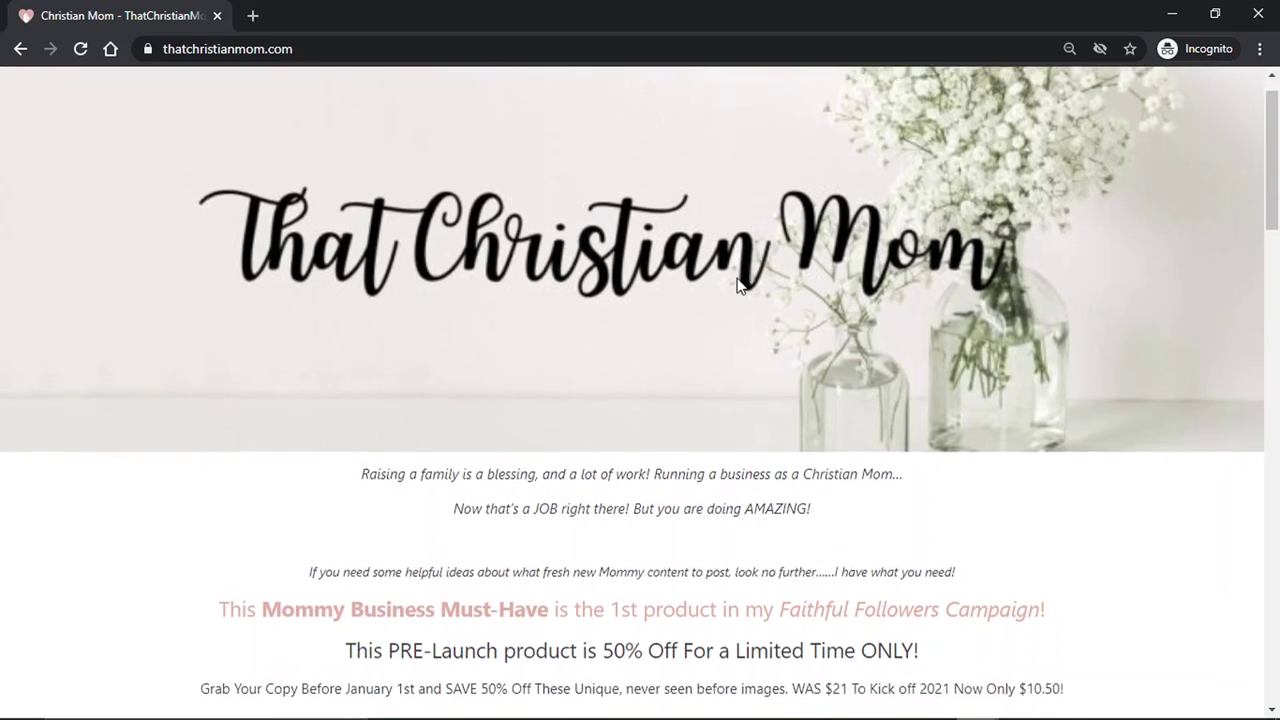
scroll(741, 286, up, 1)
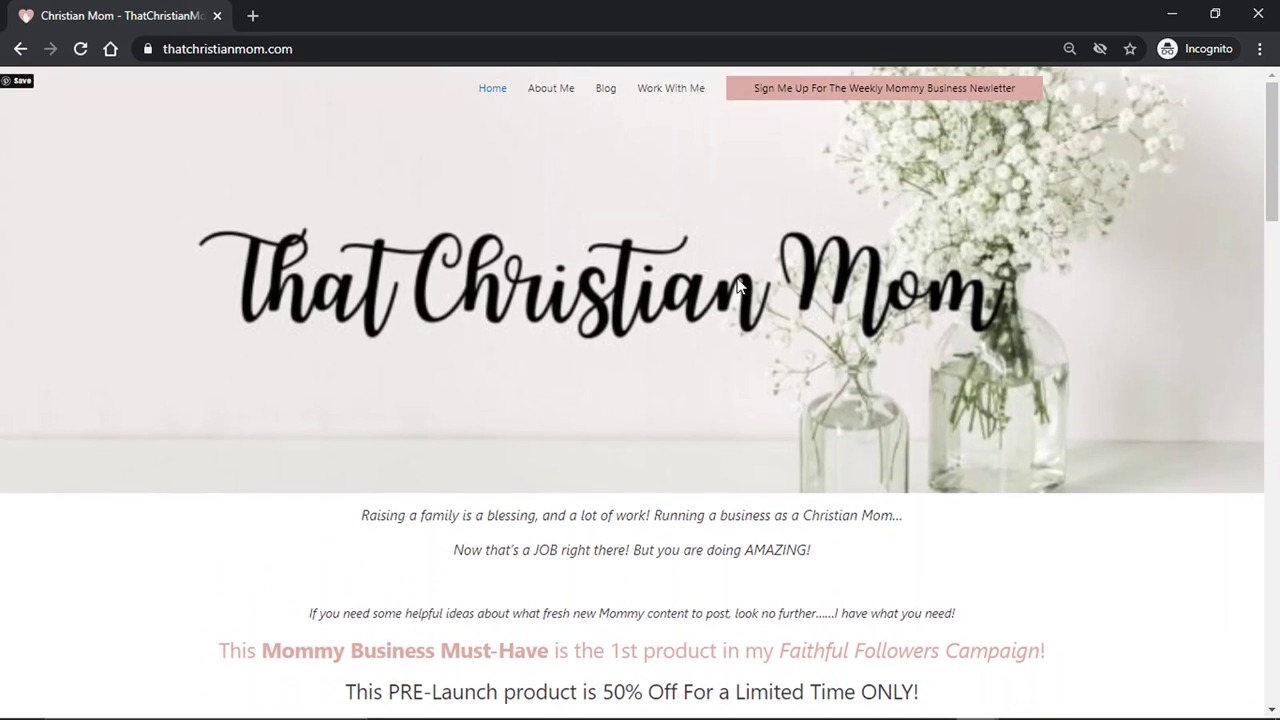
click(605, 95)
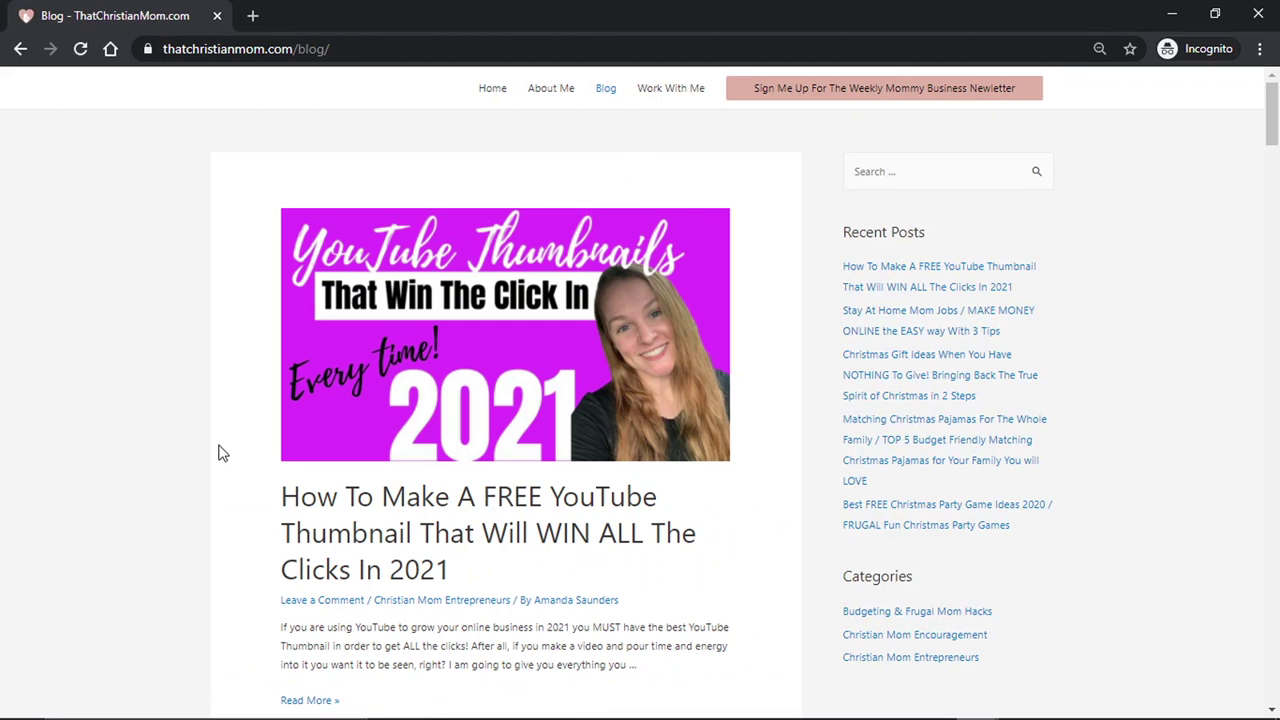
Step: Open the blog post "How To Make A FREE YouTube Thumbnail That Will WIN ALL The Clicks In 2021"
scroll(222, 453, down, 2)
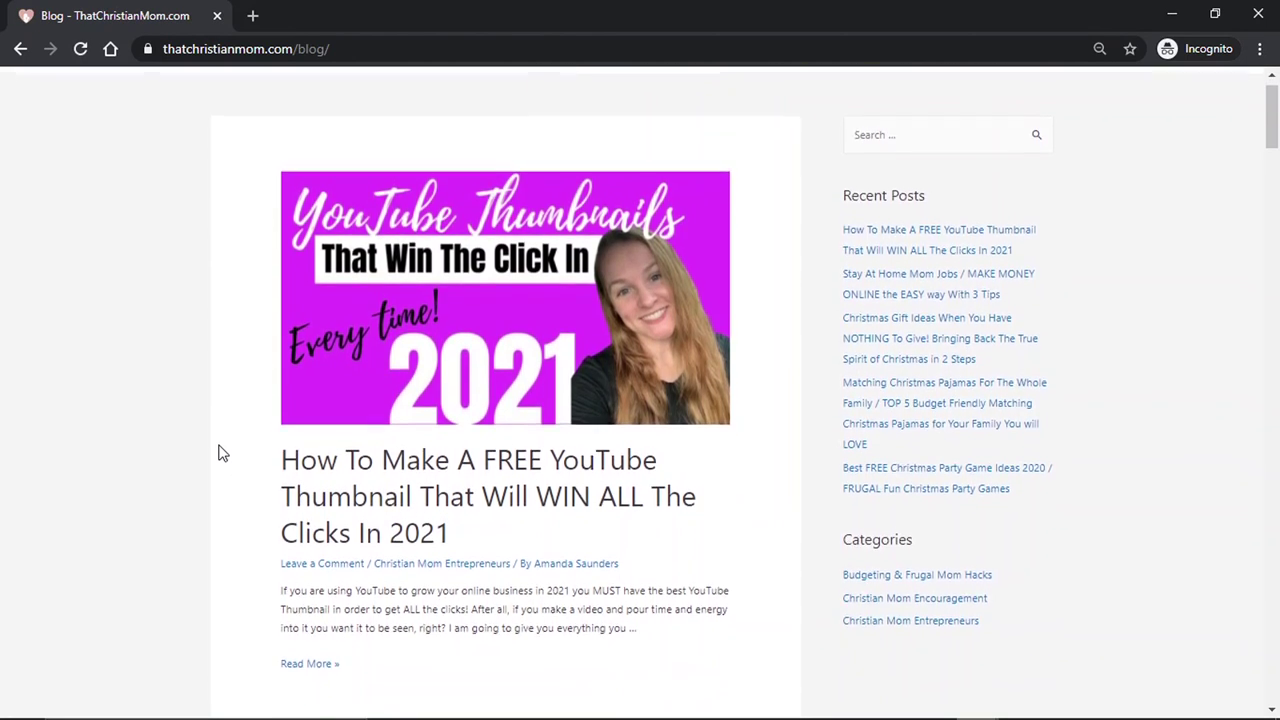
scroll(222, 453, down, 1)
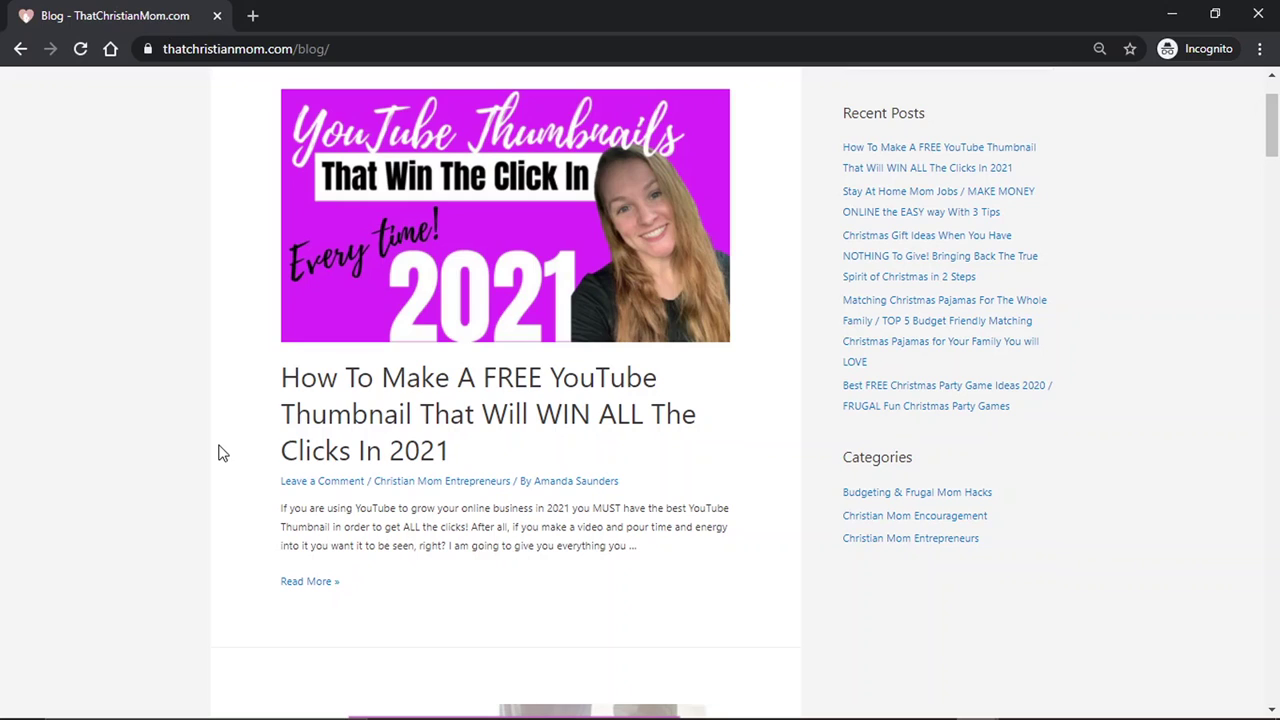
scroll(222, 453, down, 3)
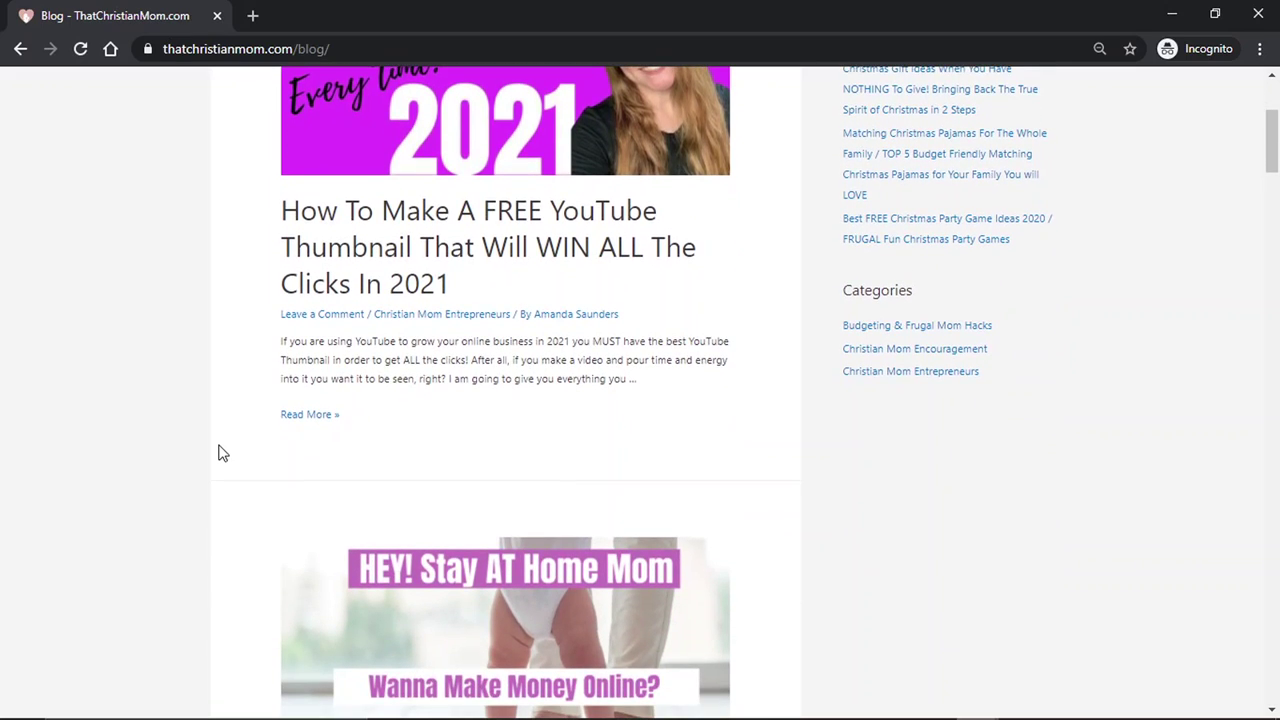
scroll(222, 453, up, 1)
scroll(222, 453, up, 1)
click(353, 338)
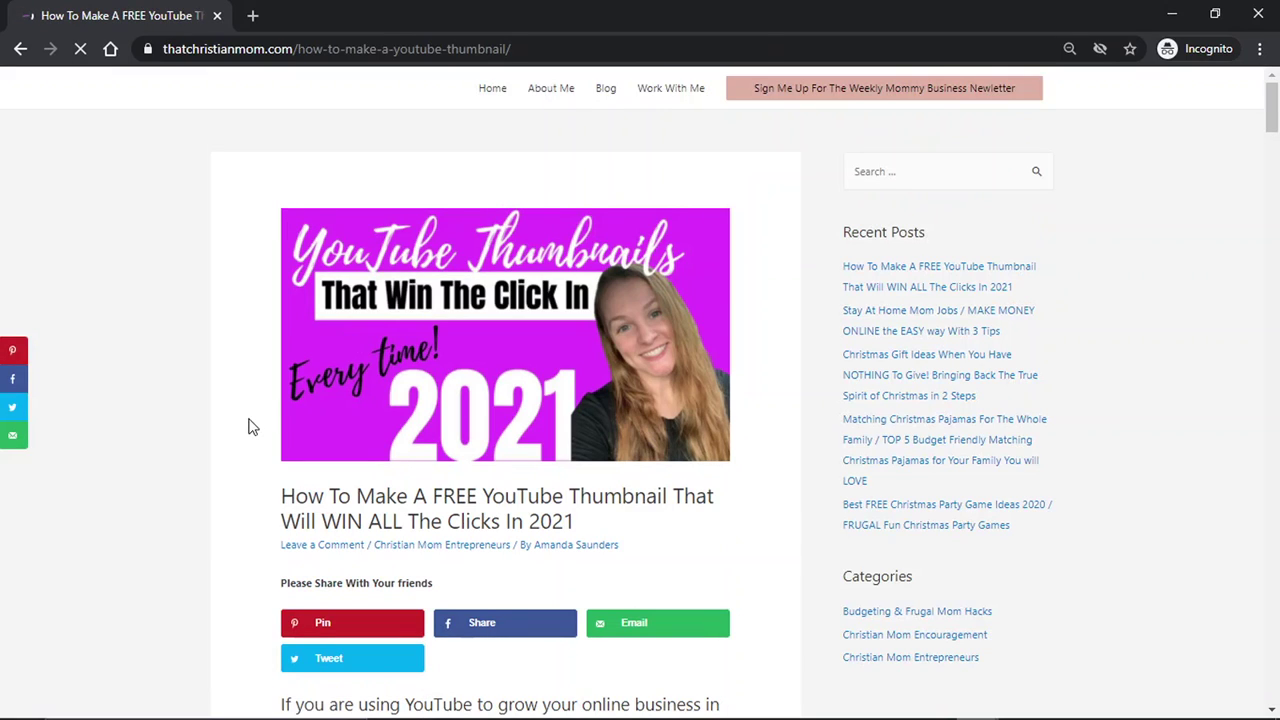
Step: Read through the thumbnail post's introduction and its section on how to get a YouTube thumbnail
scroll(252, 427, down, 3)
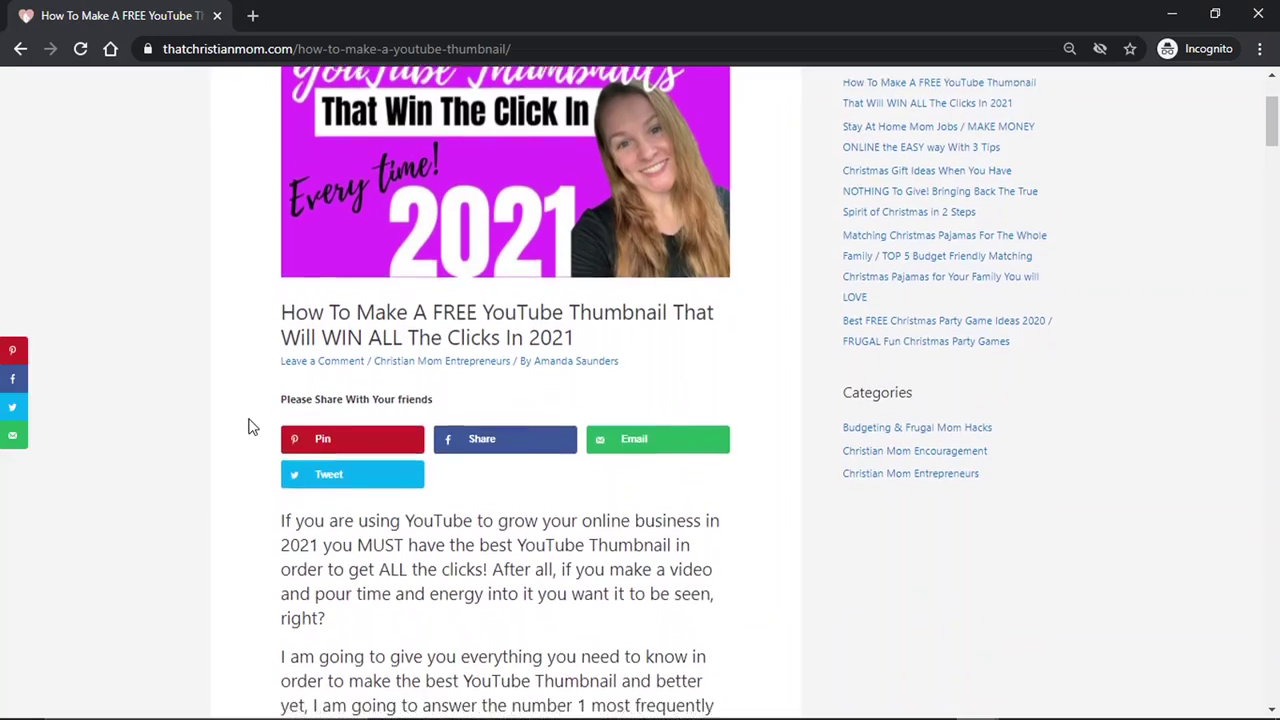
scroll(252, 427, down, 3)
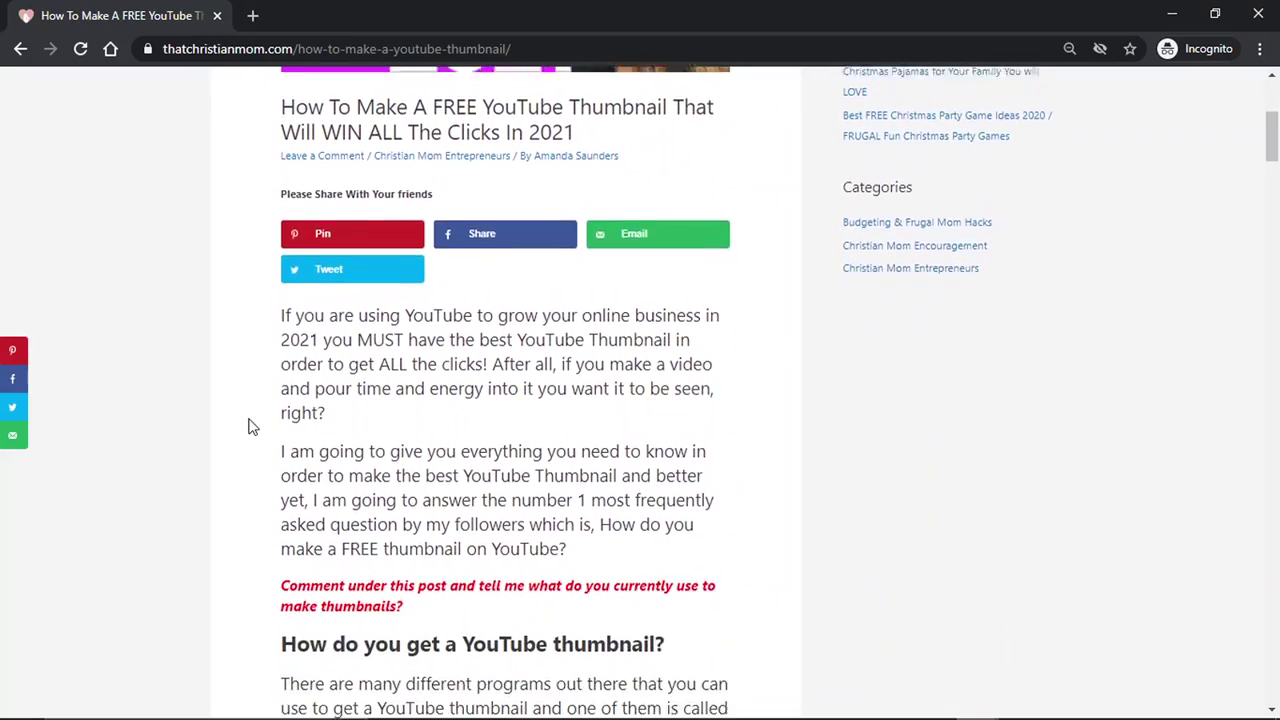
scroll(252, 427, down, 3)
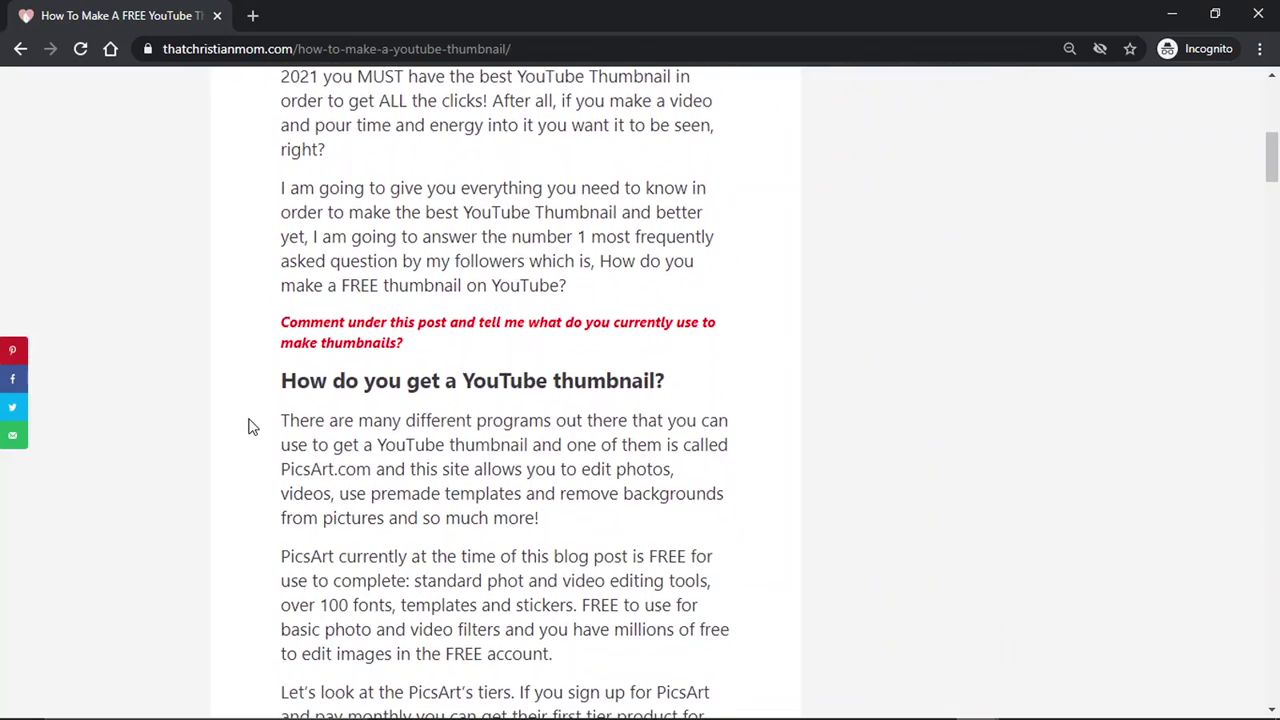
scroll(252, 427, down, 2)
scroll(252, 427, up, 10)
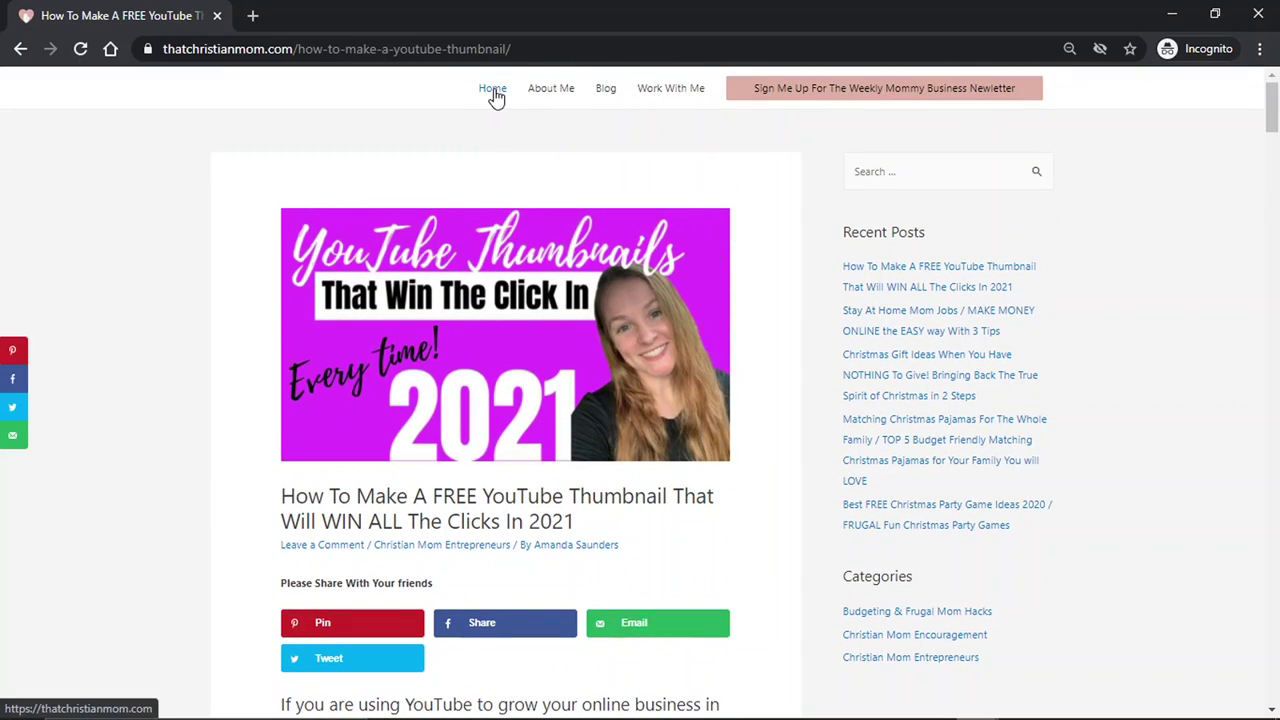
Step: Return to the site's home page and review the pre-launch offer for 365 days of social media content
click(493, 92)
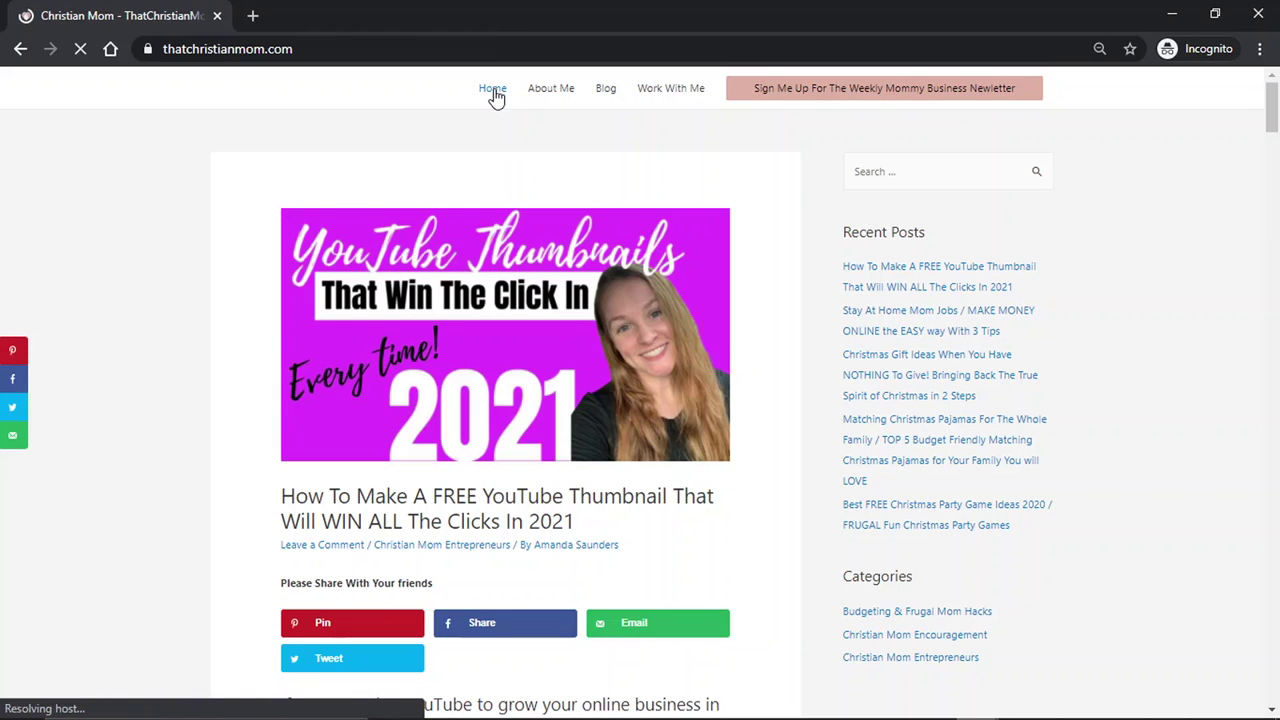
scroll(230, 519, down, 3)
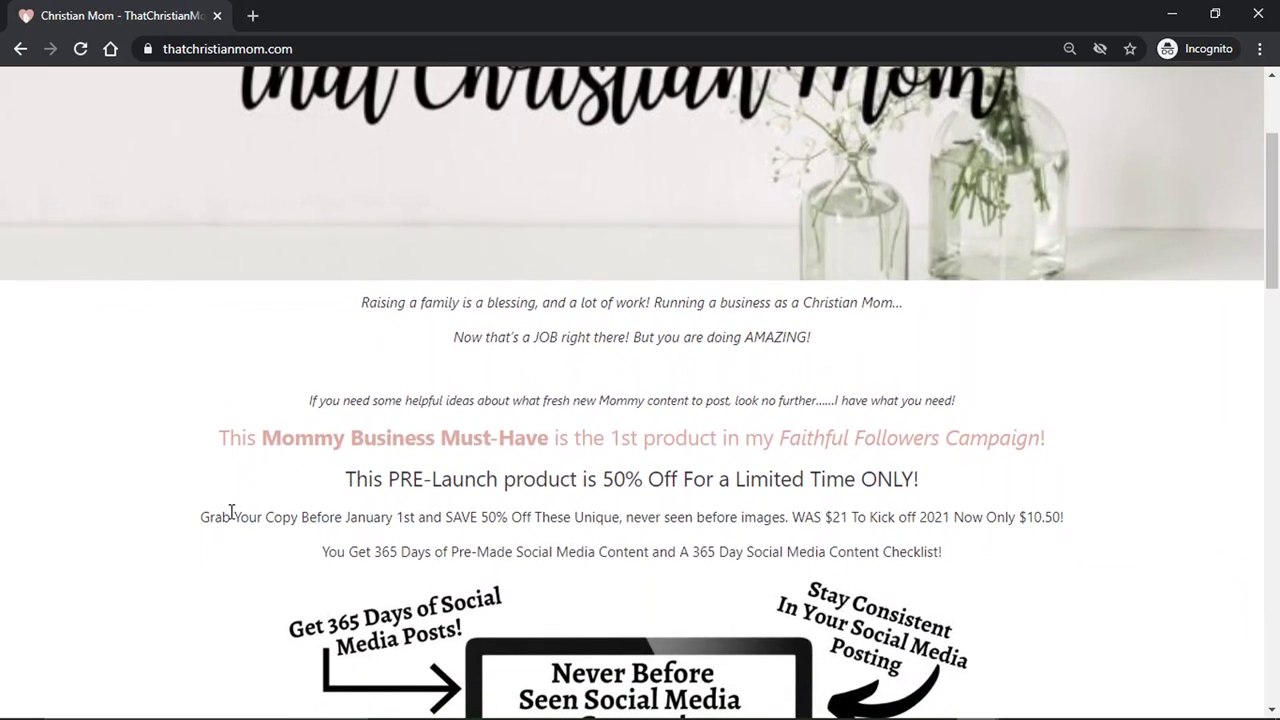
scroll(230, 519, down, 1)
scroll(230, 519, down, 2)
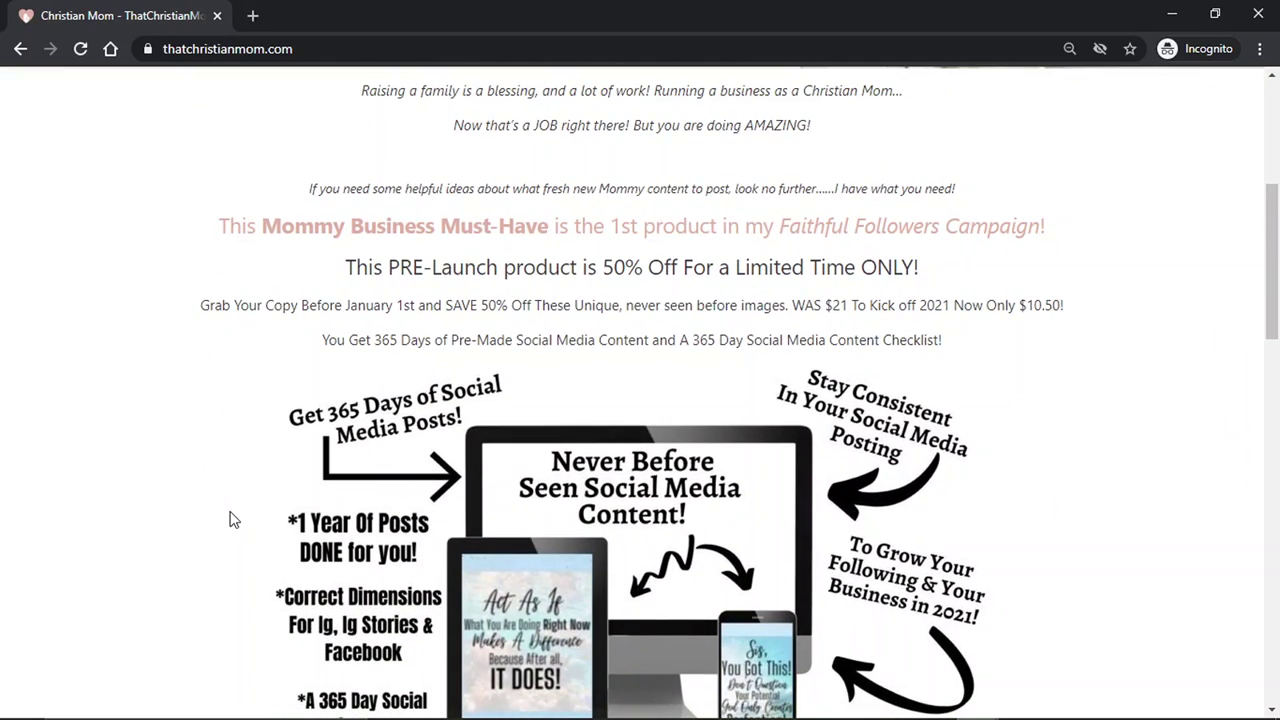
scroll(230, 519, down, 2)
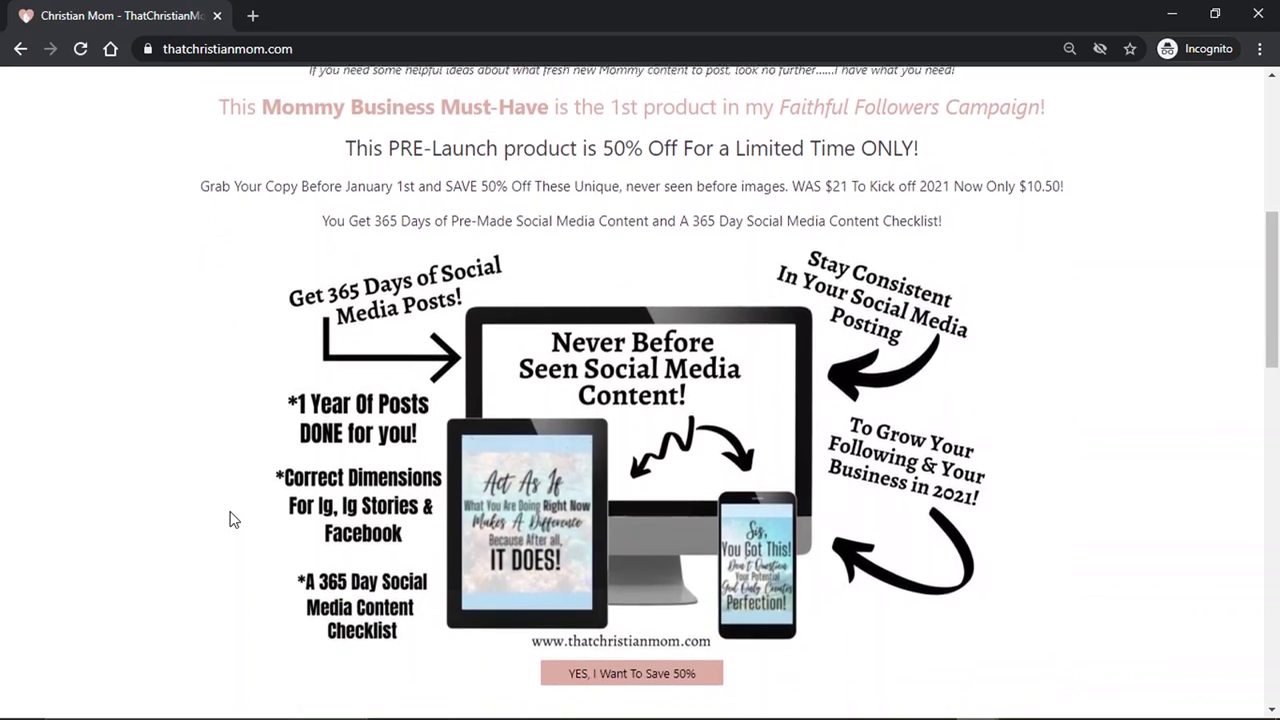
scroll(230, 519, down, 1)
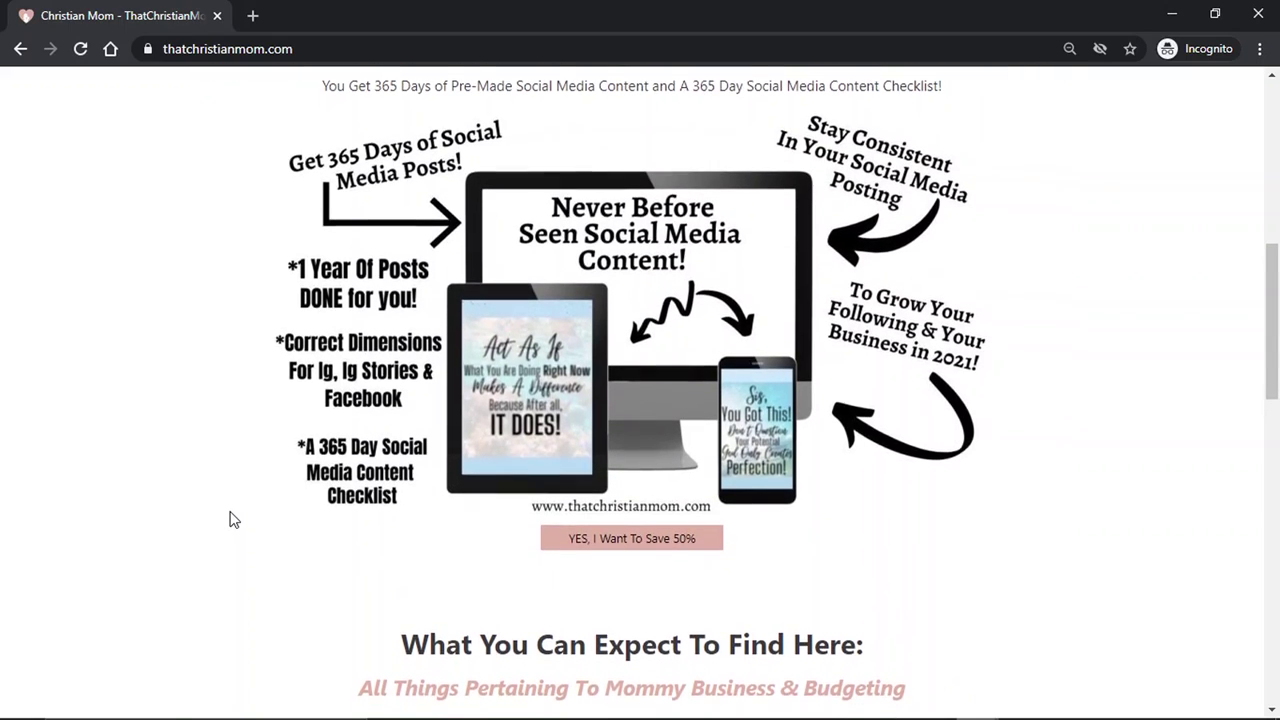
scroll(230, 519, down, 1)
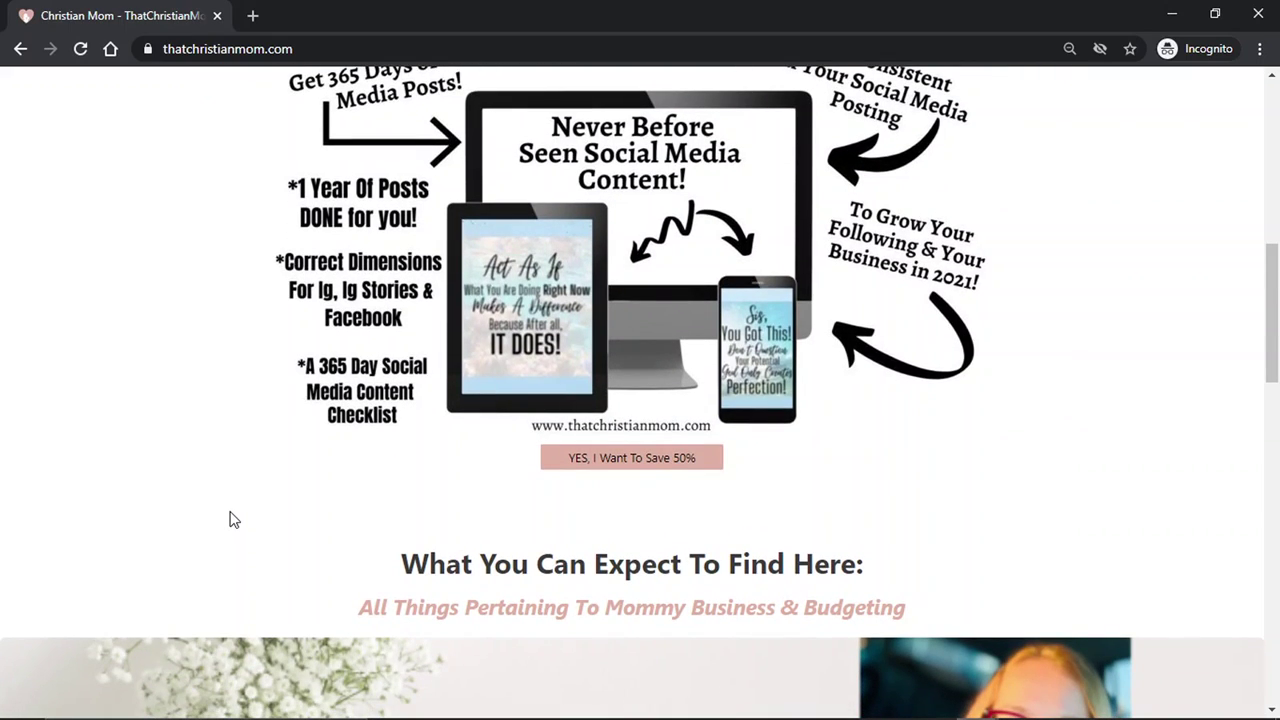
scroll(230, 519, down, 1)
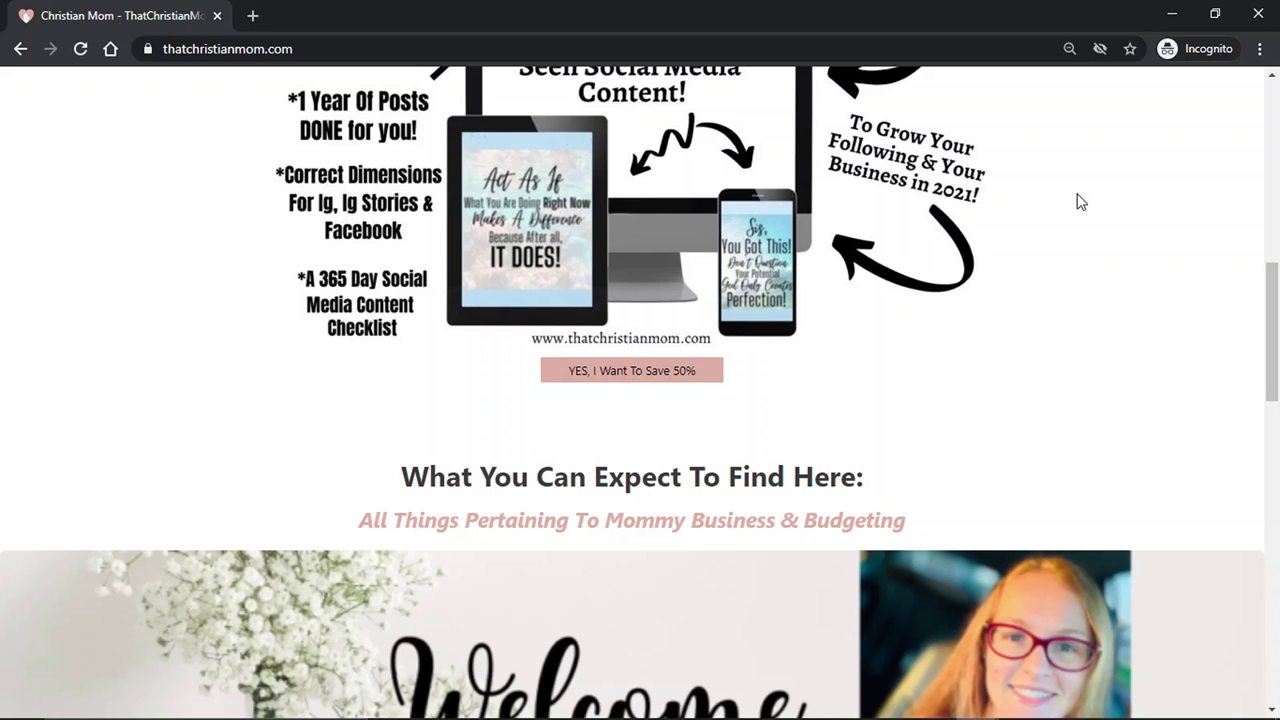
scroll(1080, 202, up, 5)
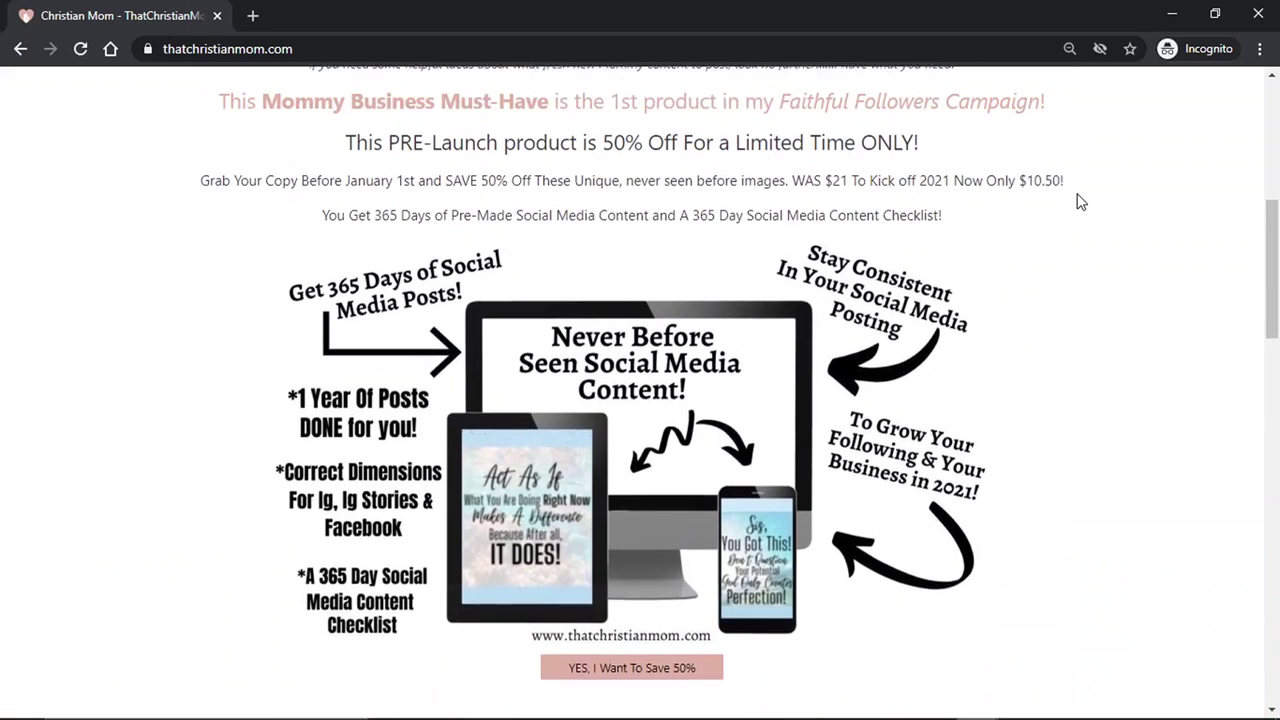
scroll(1078, 200, up, 3)
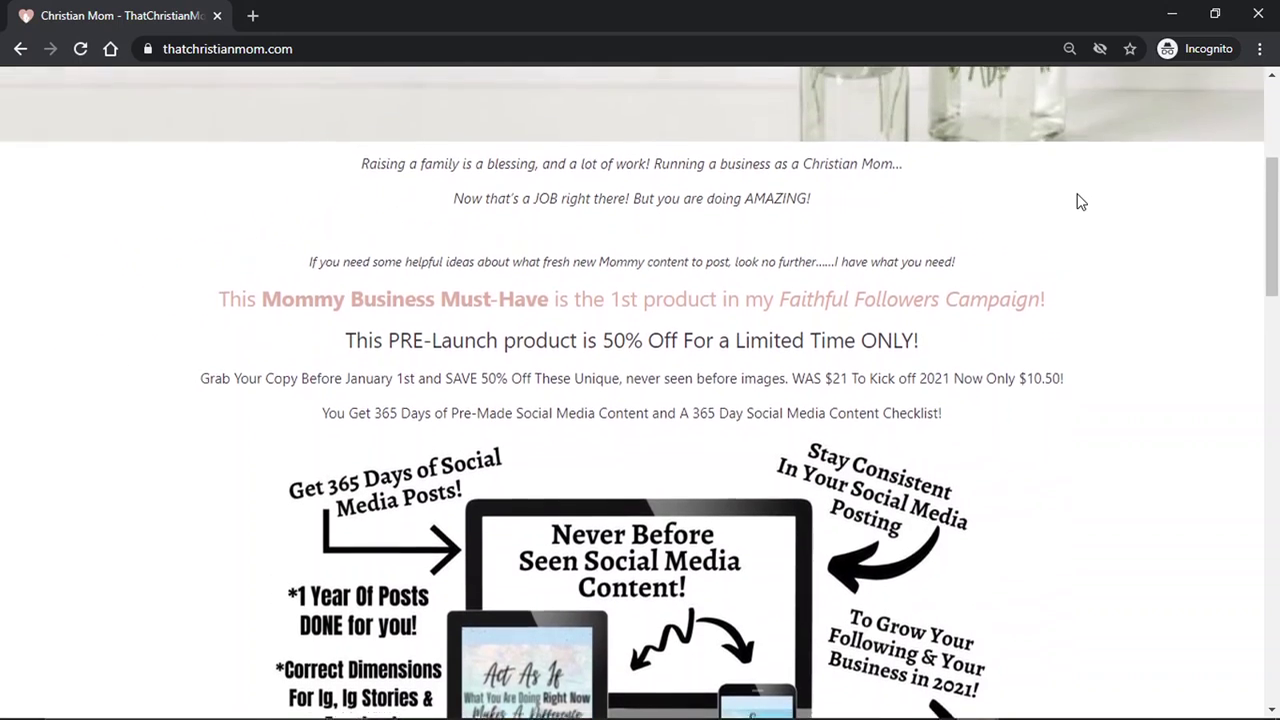
Step: Switch to Canva, search for "you", choose the YouTube Thumbnail format and create a blank design
click(1172, 16)
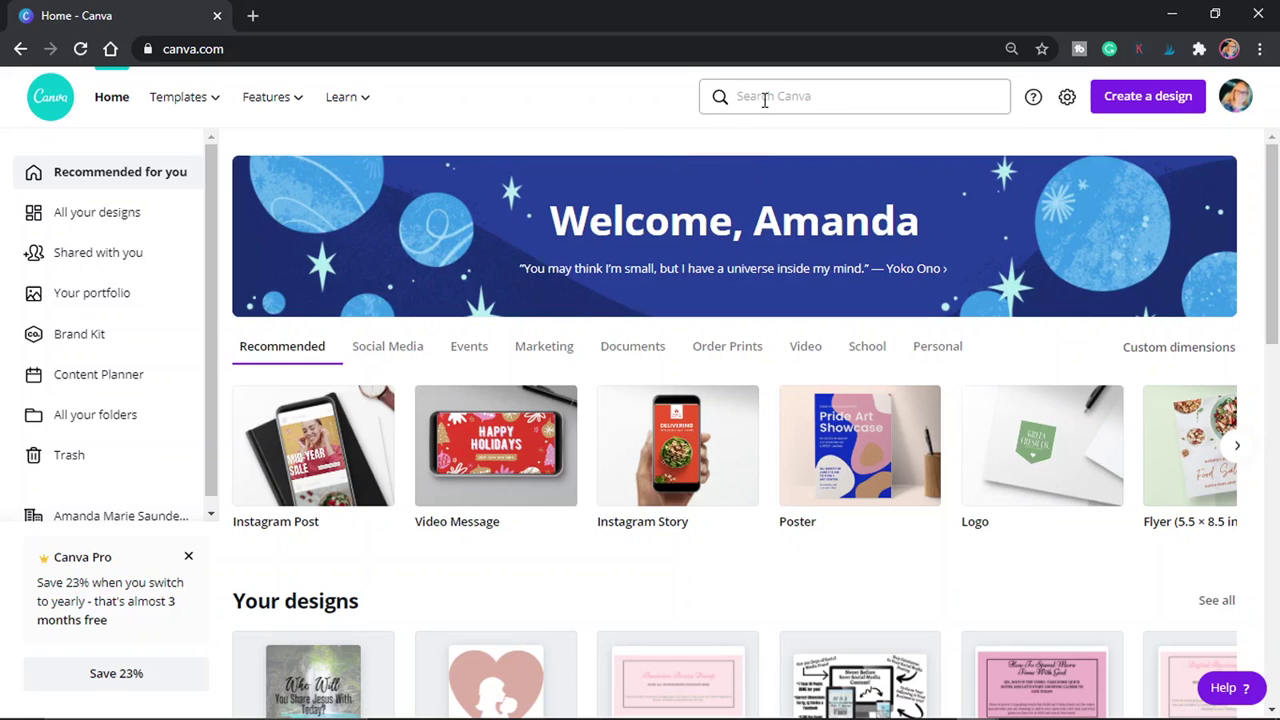
click(764, 98)
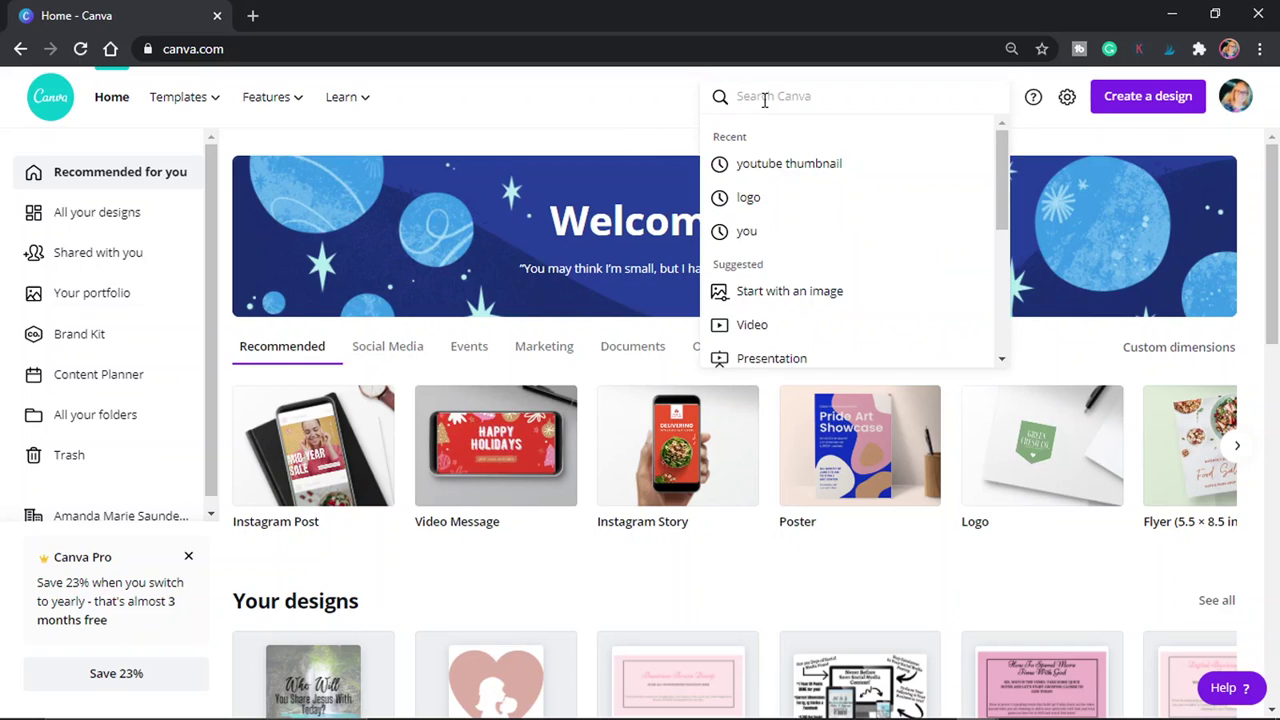
text(you)
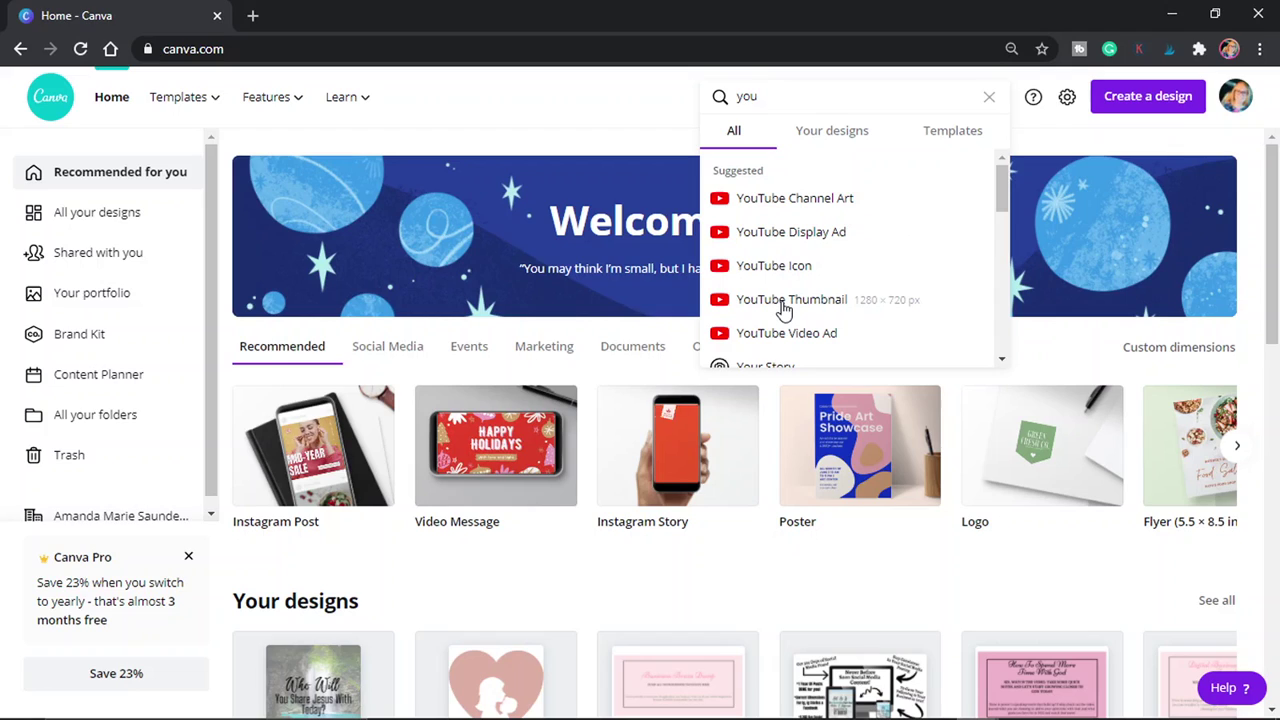
click(785, 308)
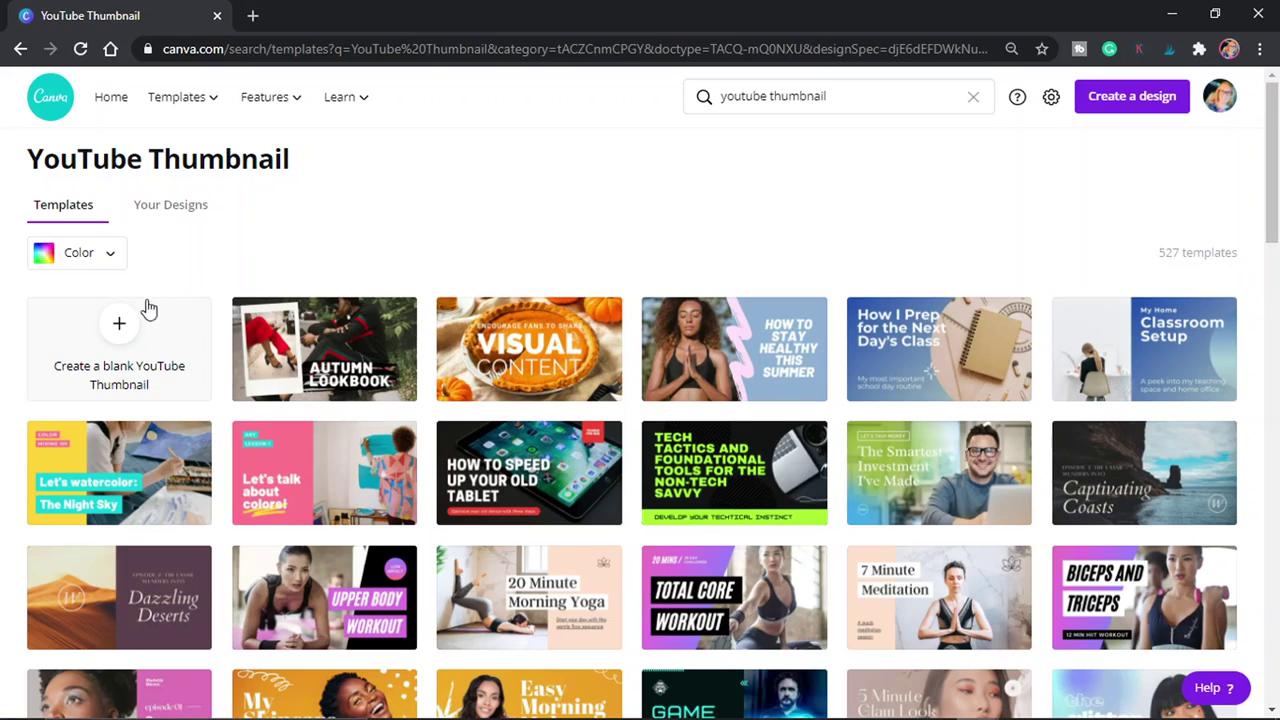
click(119, 329)
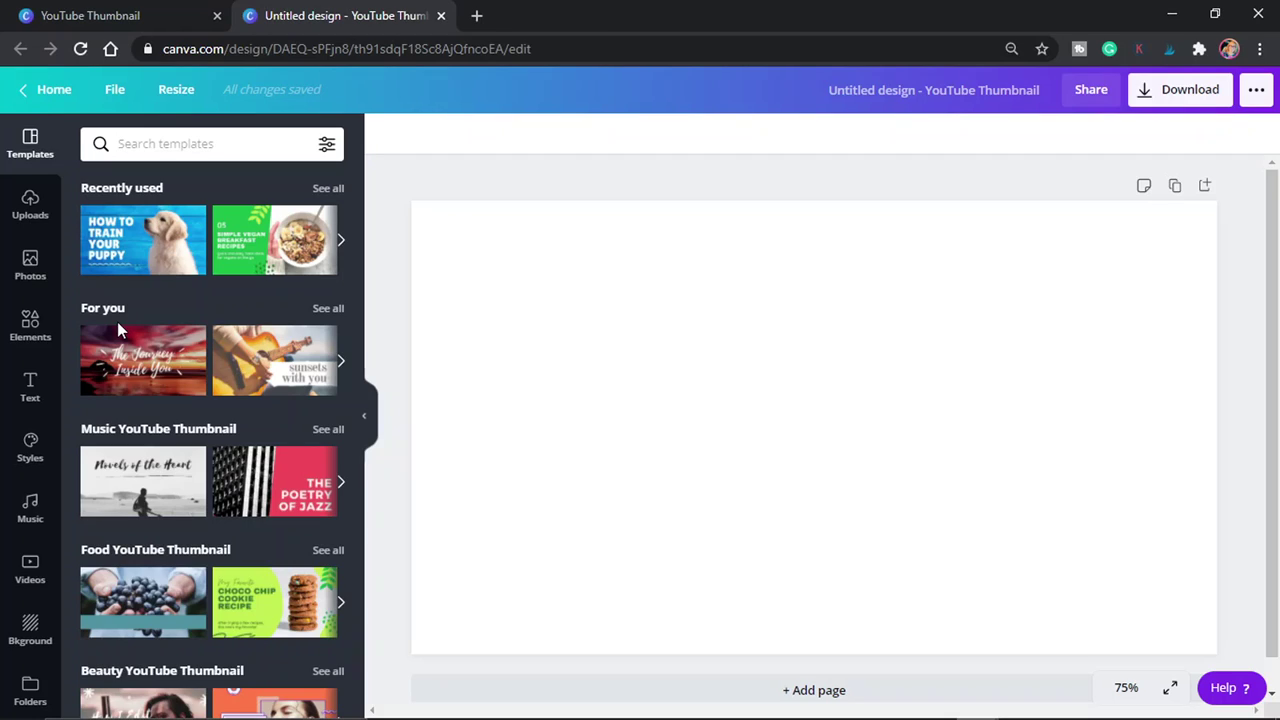
Step: Fill the blank thumbnail's background with the dark purple from the Icy Gradient palette
click(474, 298)
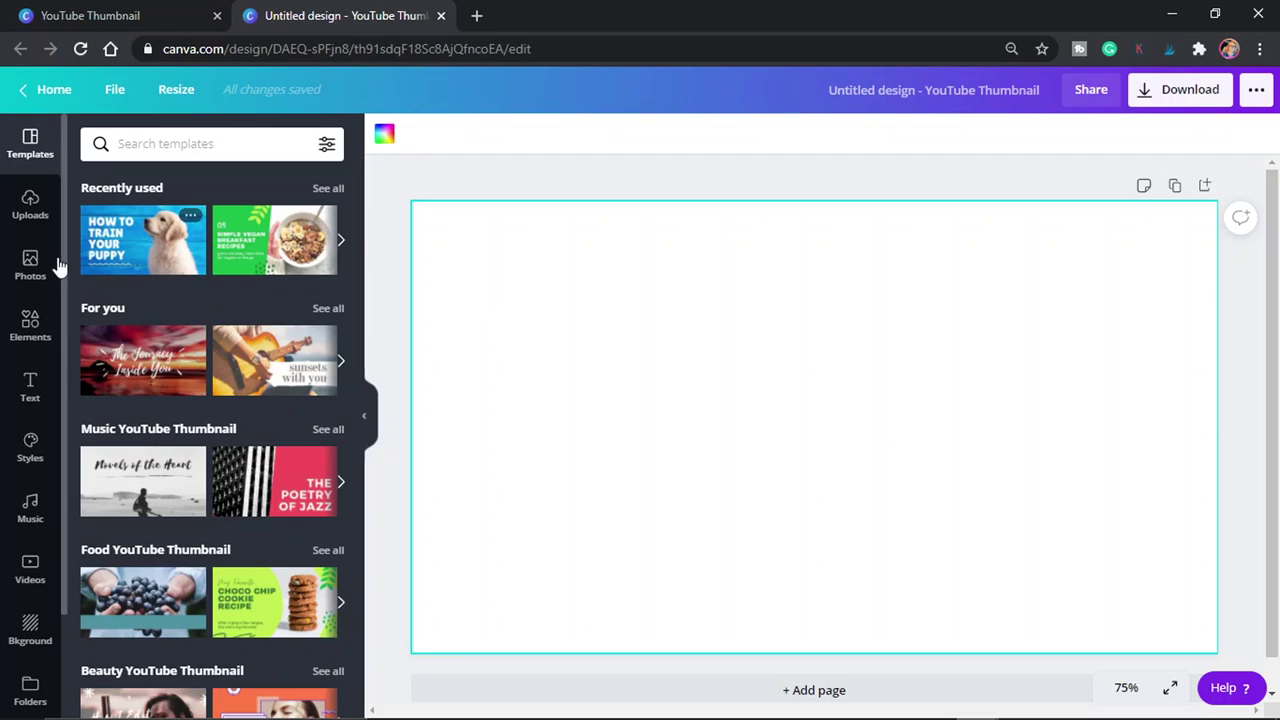
click(30, 205)
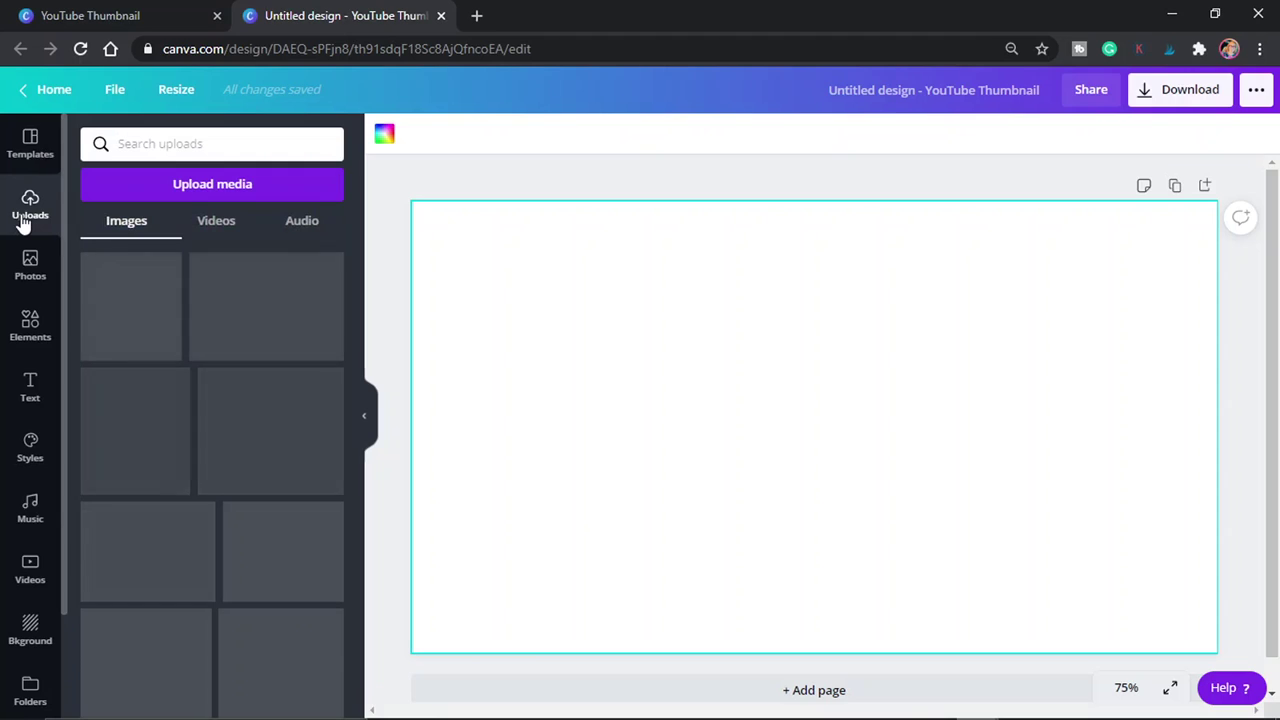
click(386, 138)
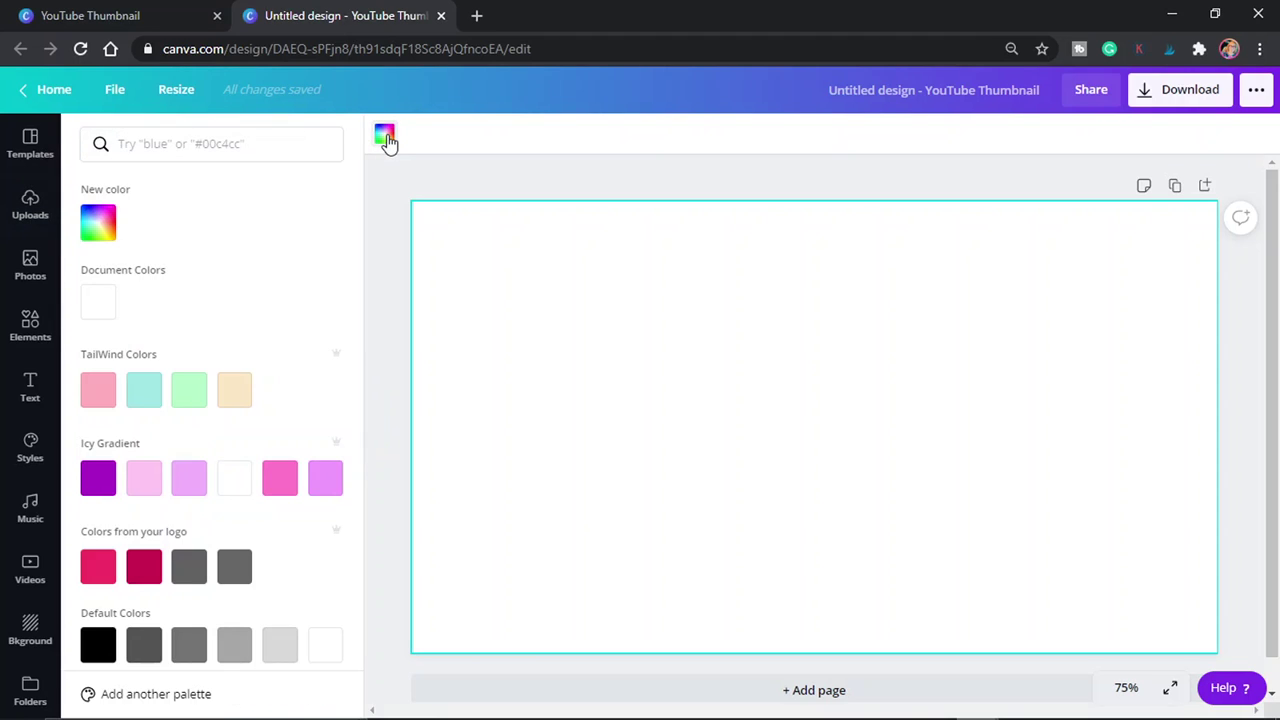
click(96, 482)
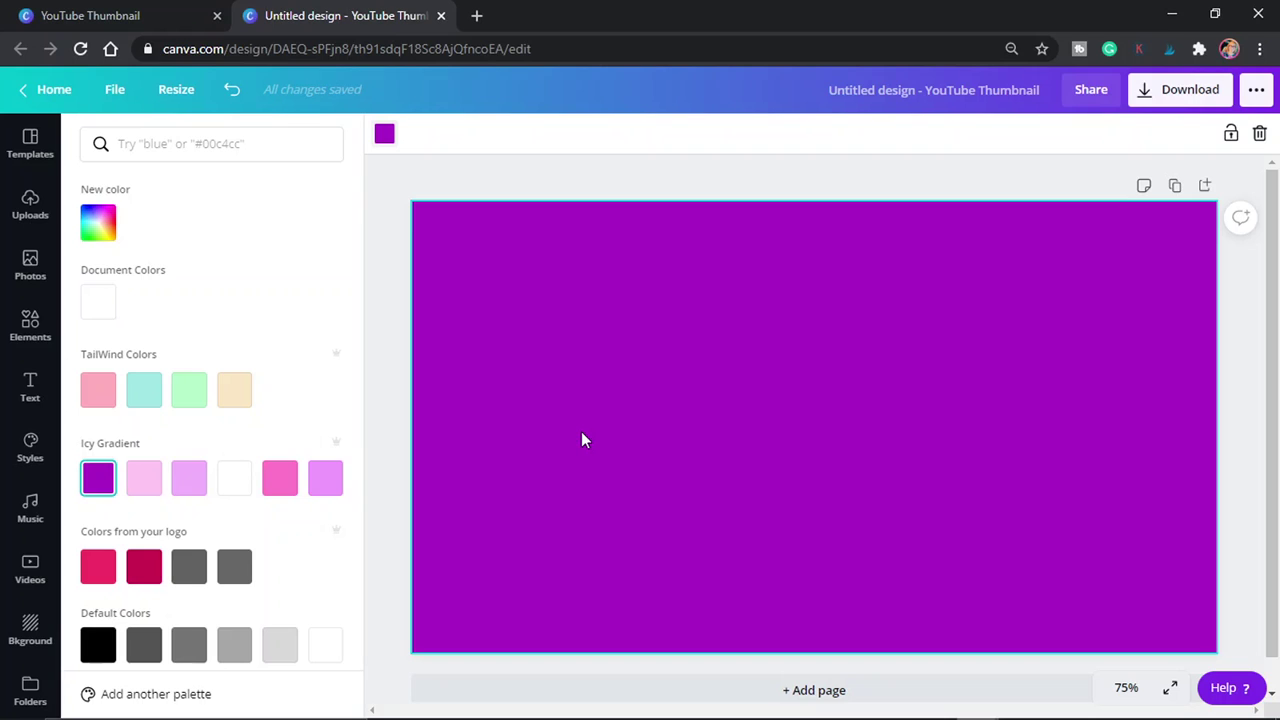
Step: Add the uploaded car selfie of the long-haired woman to the thumbnail and remove its background with Background Remover
click(30, 205)
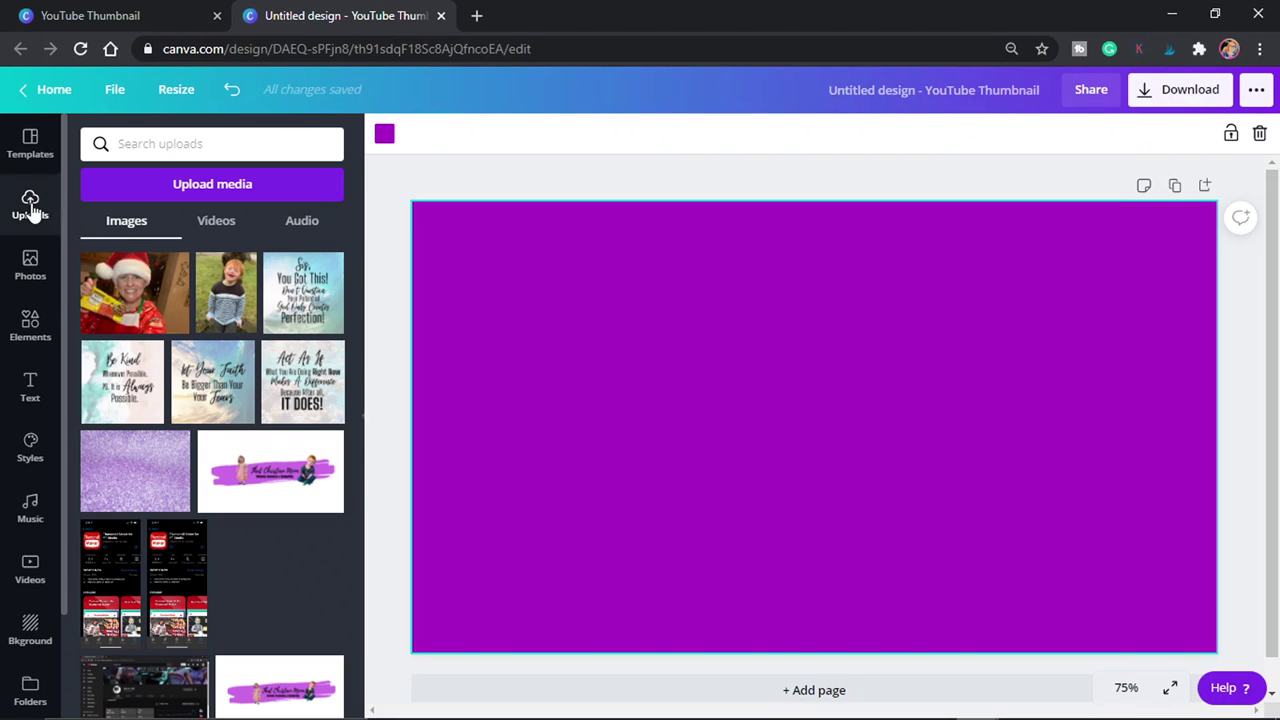
scroll(183, 325, down, 5)
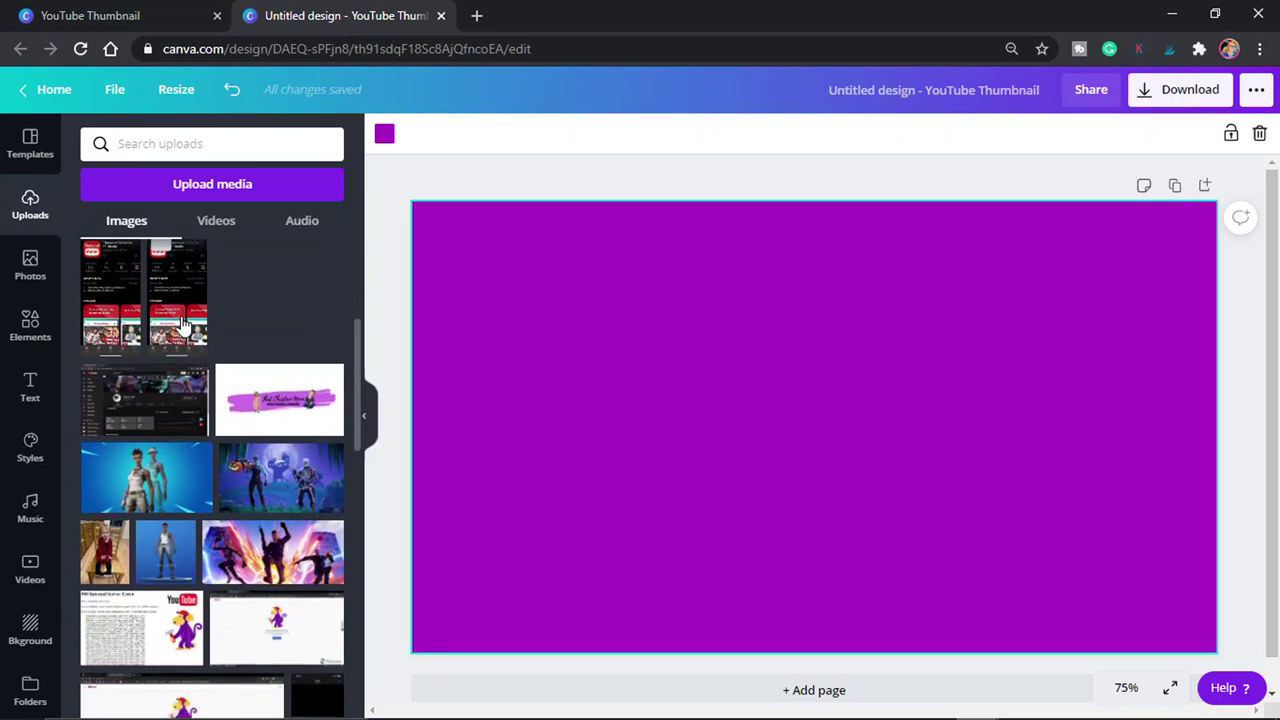
scroll(183, 325, down, 8)
scroll(183, 325, down, 5)
scroll(183, 325, down, 3)
scroll(183, 325, down, 8)
scroll(183, 325, down, 10)
scroll(183, 325, down, 8)
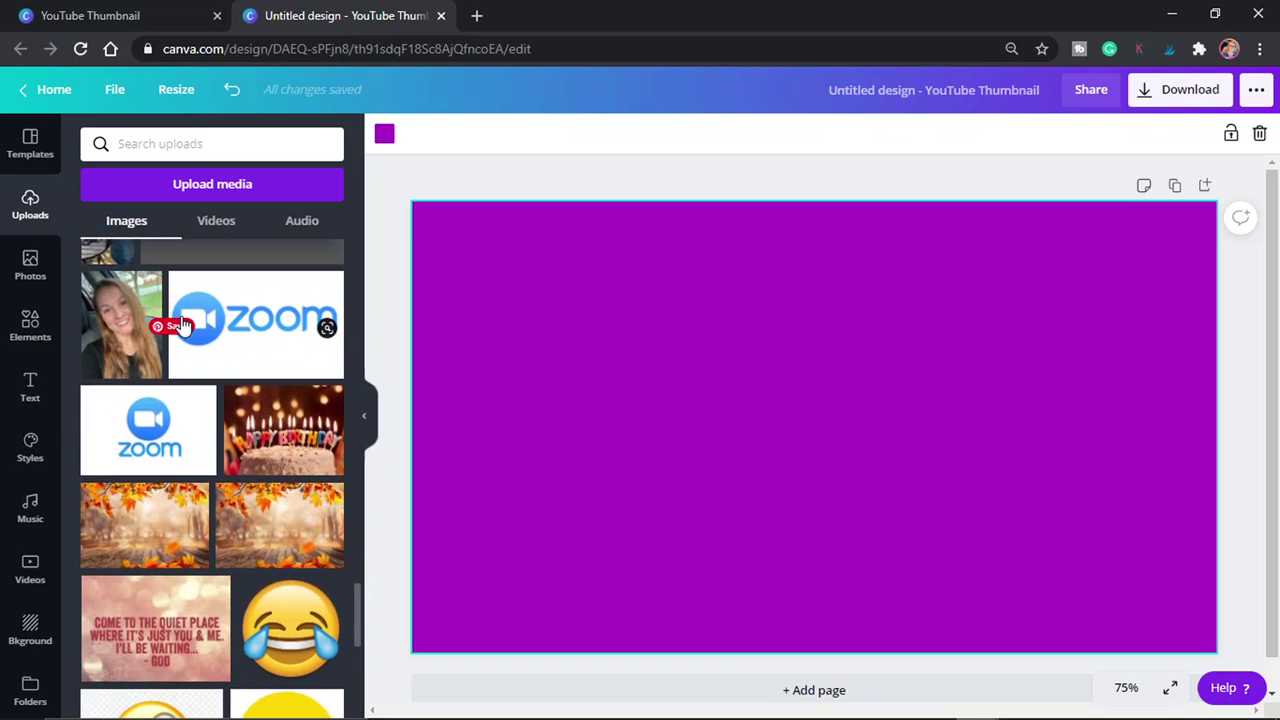
click(142, 345)
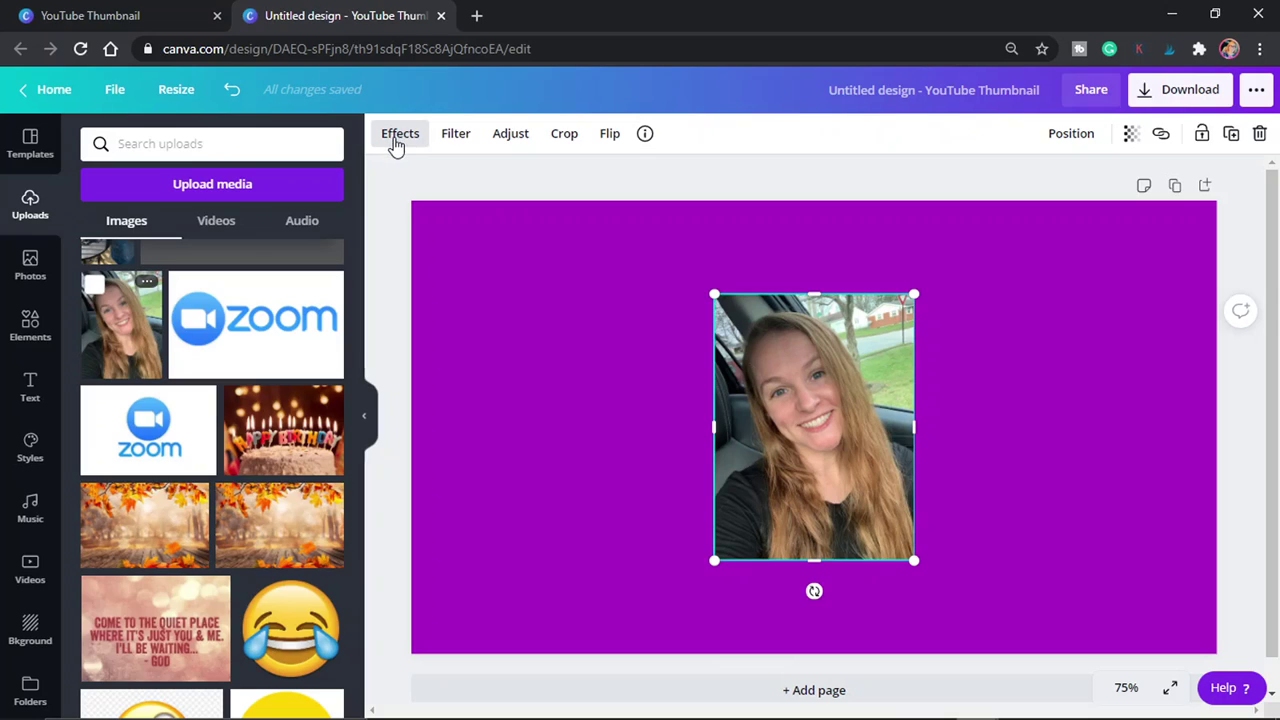
click(397, 141)
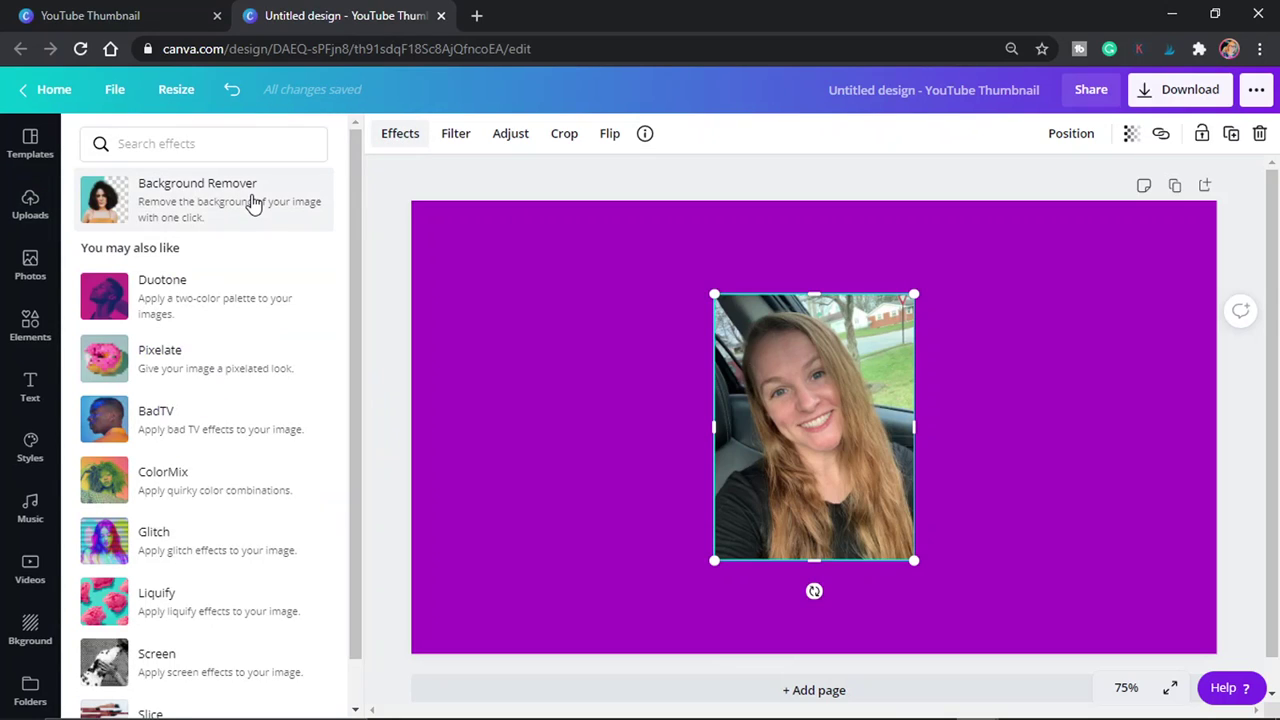
click(254, 203)
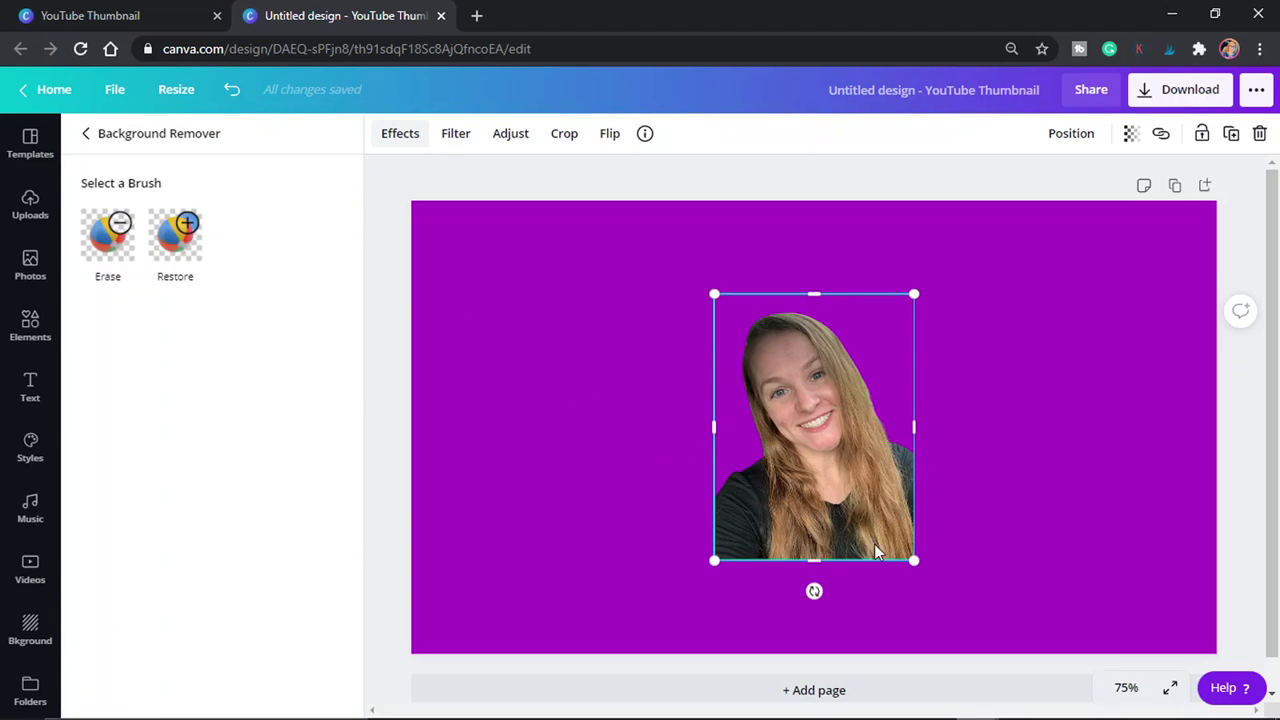
Step: Enlarge the portrait cut-out to about 437 × 583 and adjust its saturation to 30 and blur to -30
drag(927, 568, 1030, 645)
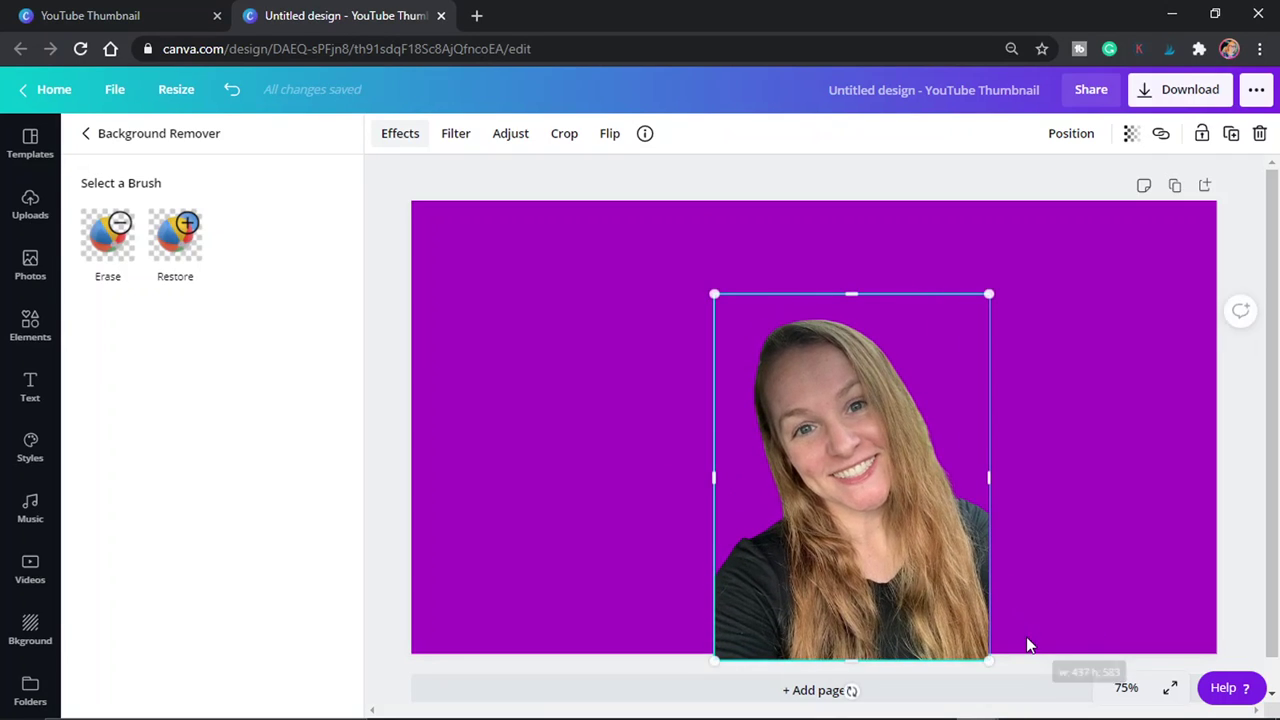
click(517, 145)
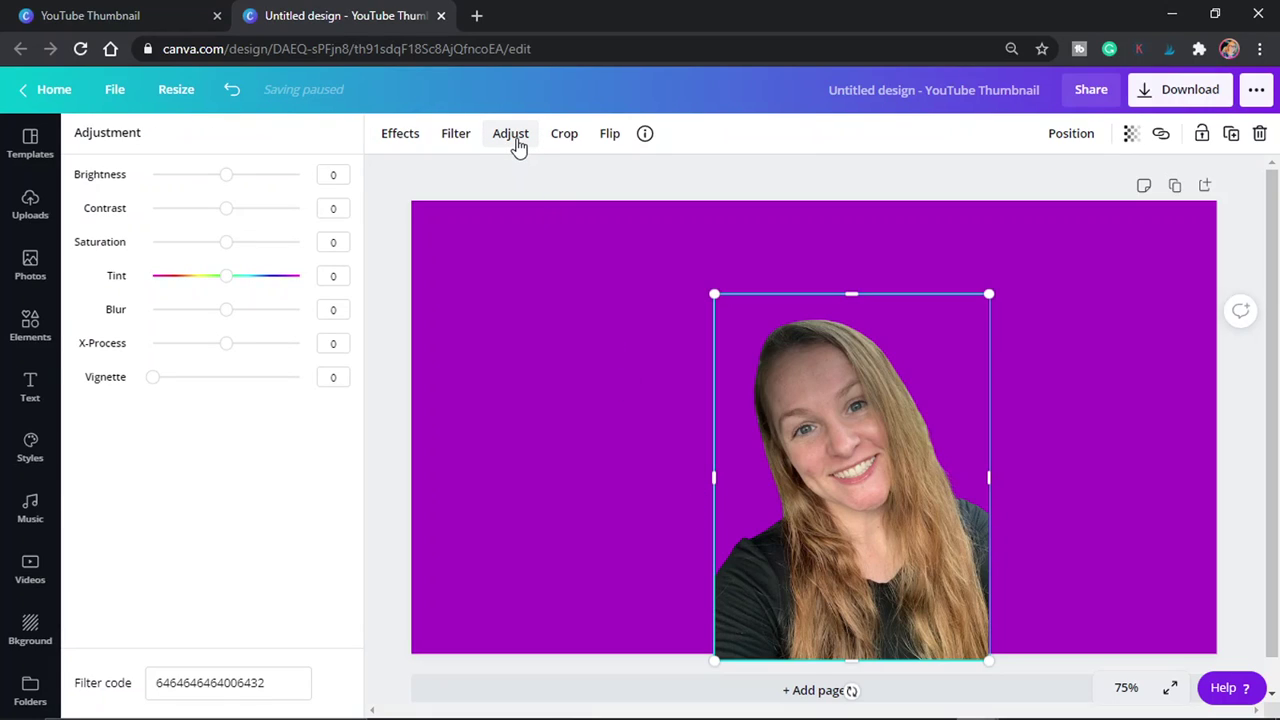
drag(230, 253, 250, 258)
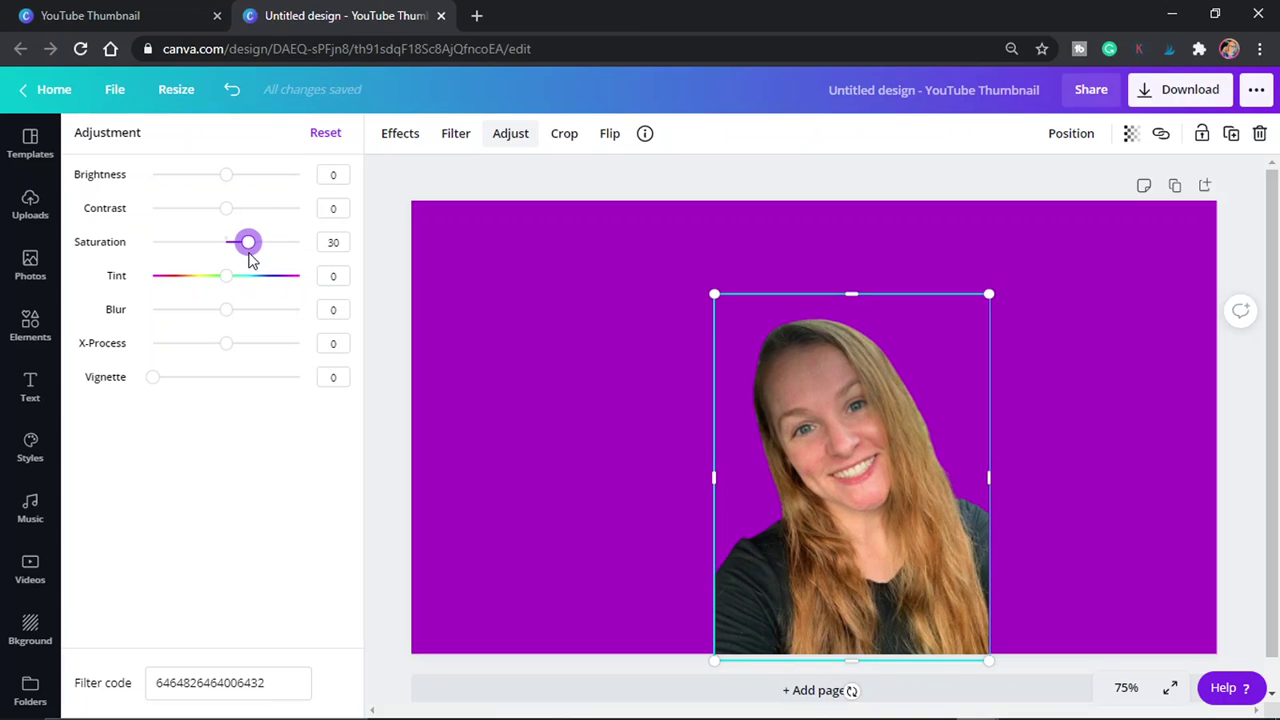
click(228, 311)
mouse_move(228, 311)
mouse_down()
mouse_move(240, 311)
mouse_move(205, 312)
mouse_up()
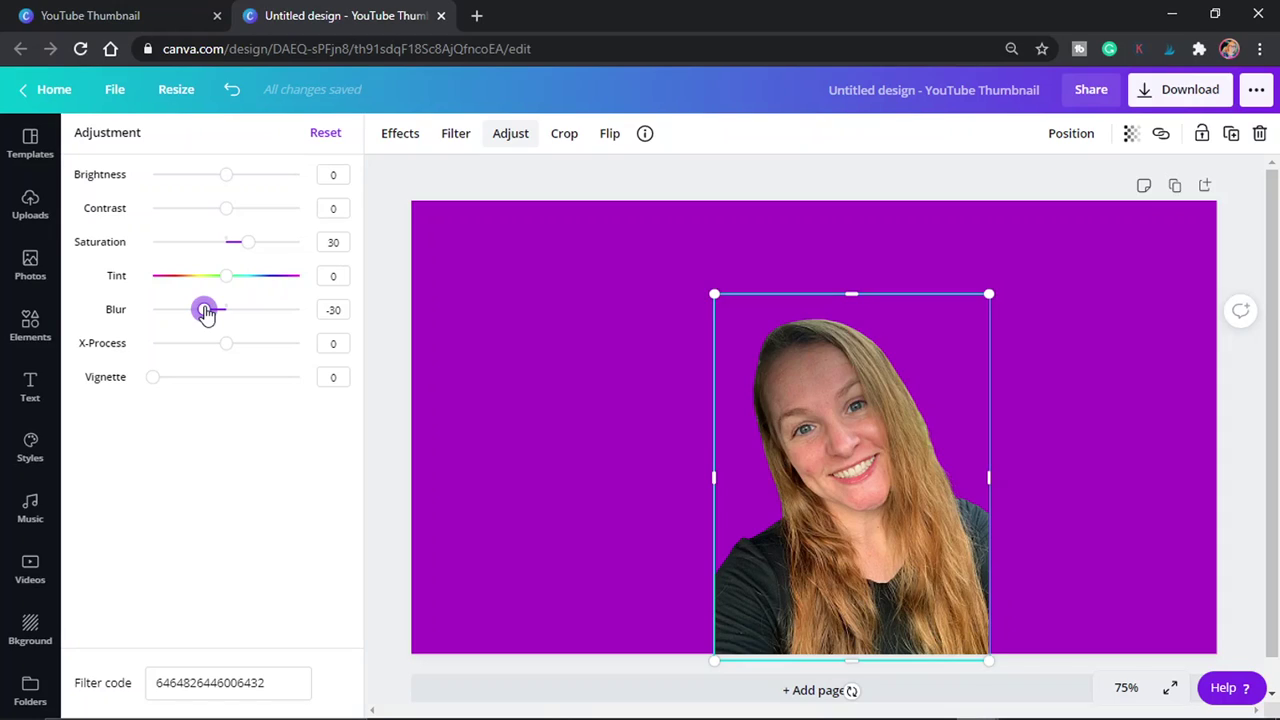
Step: Place the portrait in the thumbnail's lower-right corner, tilted slightly clockwise and slightly enlarged, with its base at the bottom edge
drag(824, 390, 1081, 364)
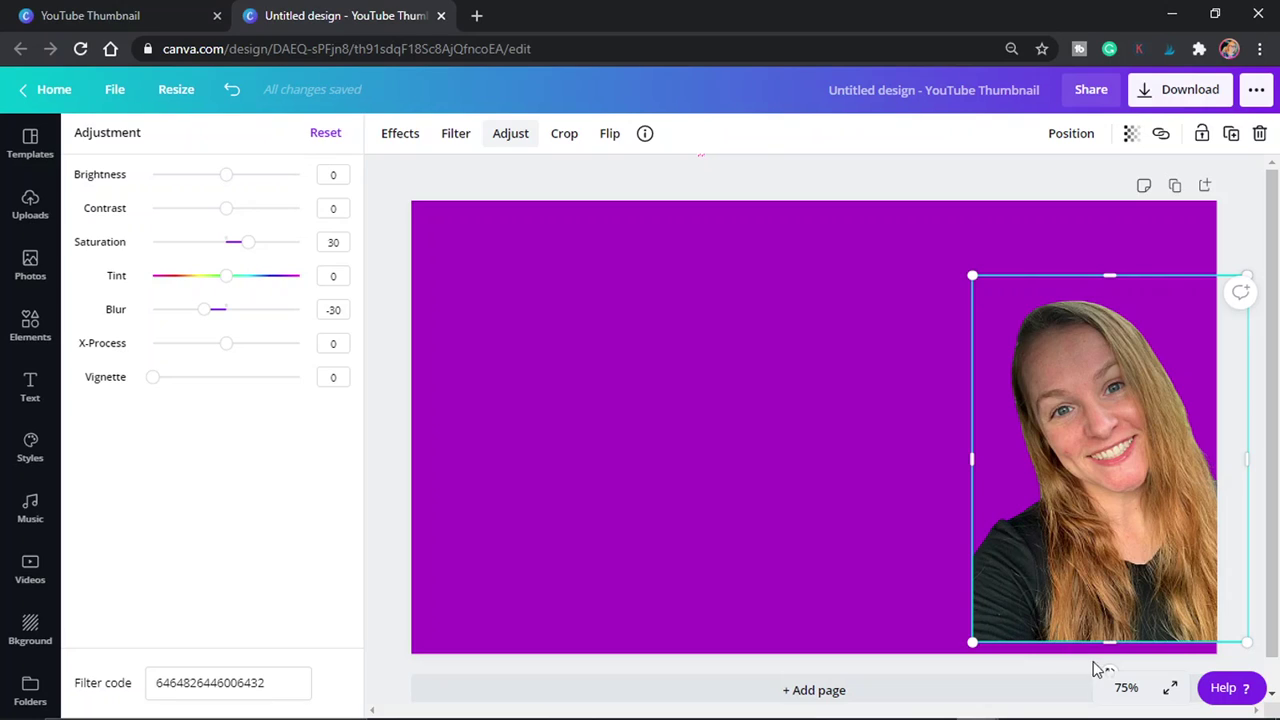
mouse_move(1105, 668)
mouse_down()
mouse_move(1120, 684)
mouse_move(1084, 671)
mouse_up()
drag(1115, 592, 1111, 614)
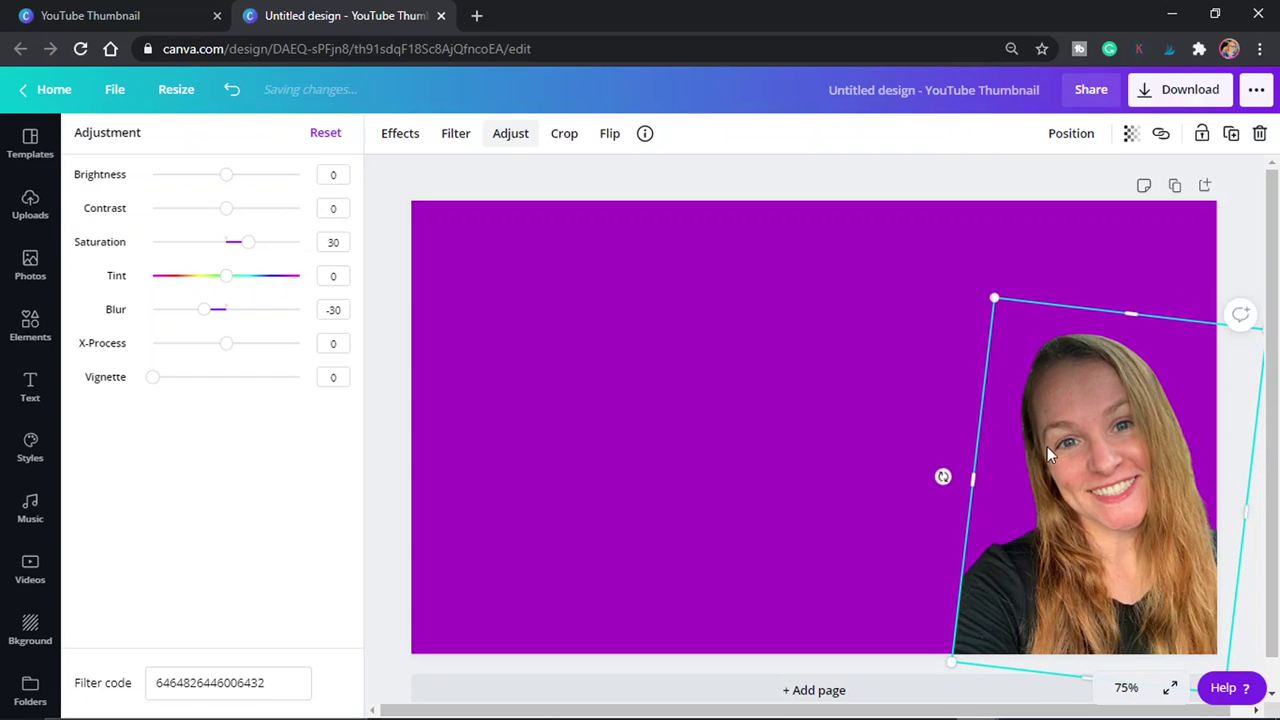
drag(993, 299, 975, 273)
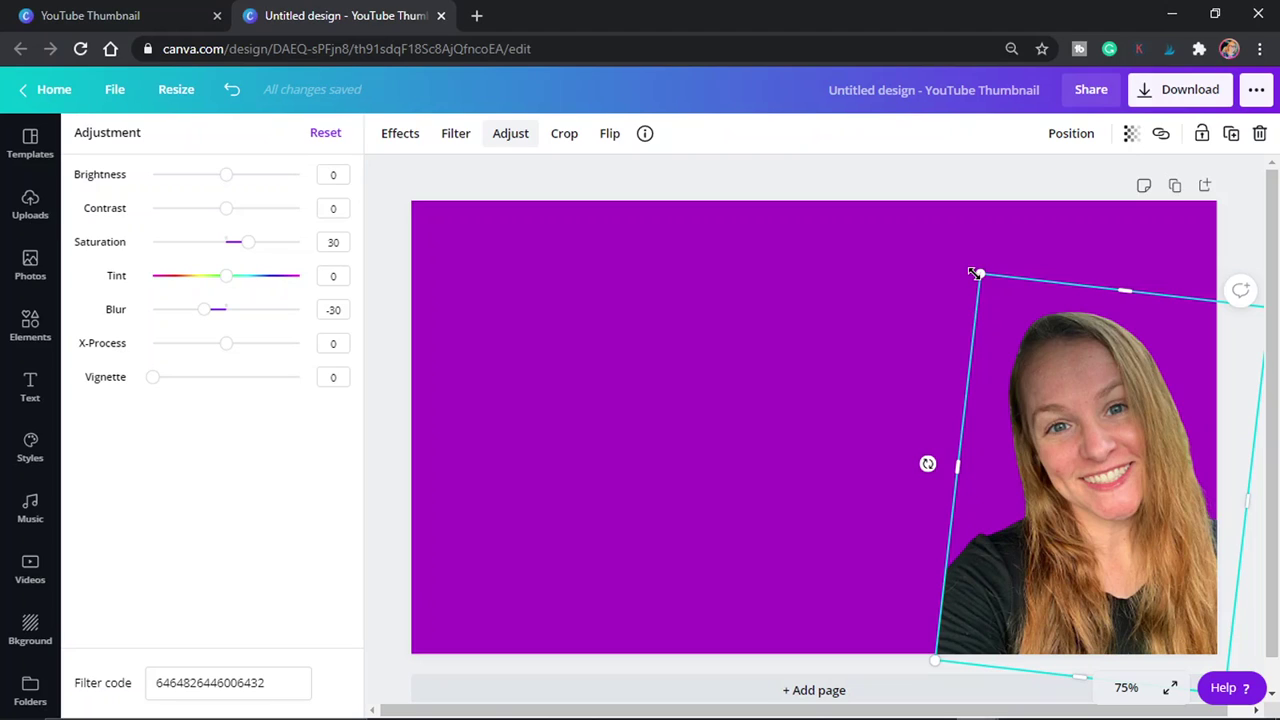
Step: Add a heading to the thumbnail that reads "Custom YouTube Thumbnail"
click(33, 386)
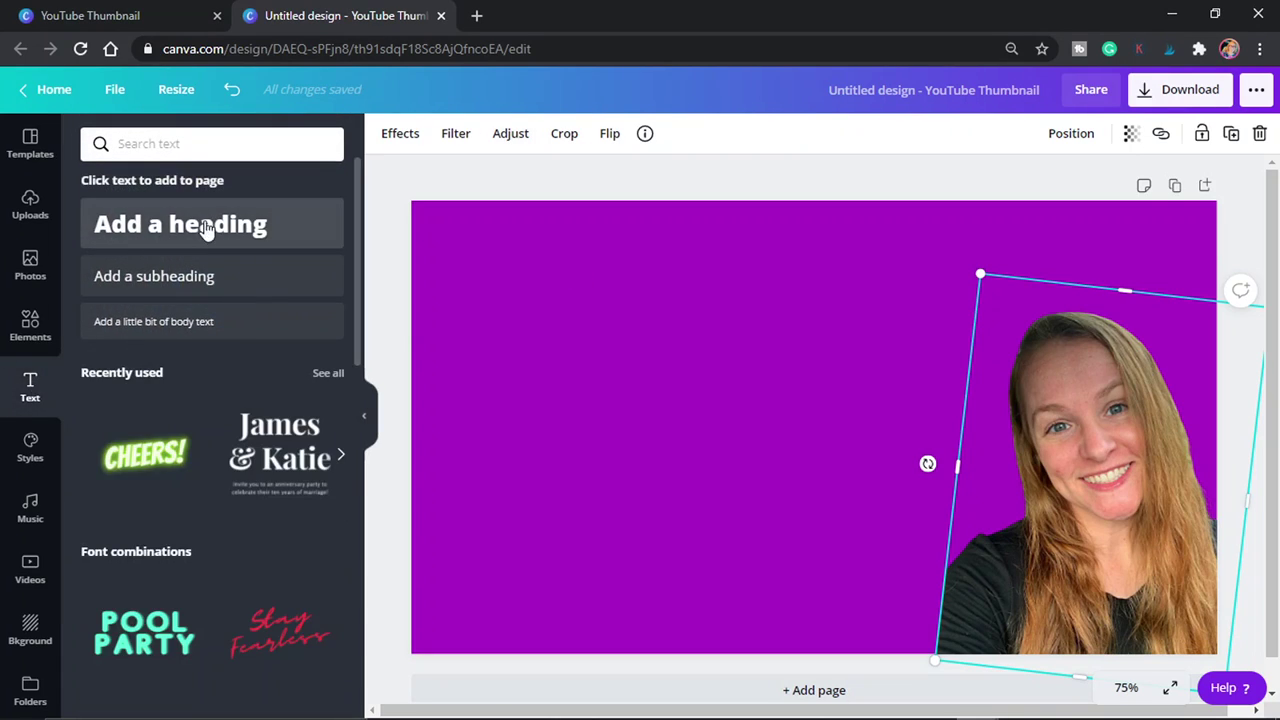
click(205, 228)
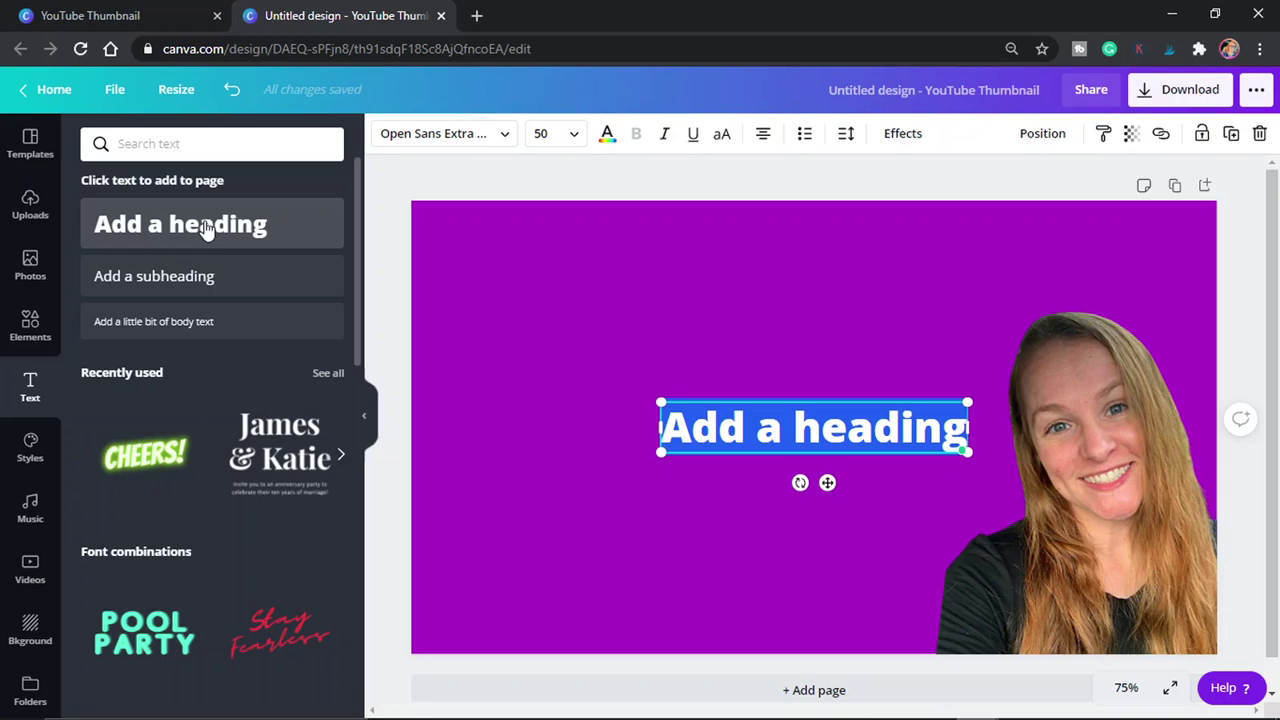
text(Custom)
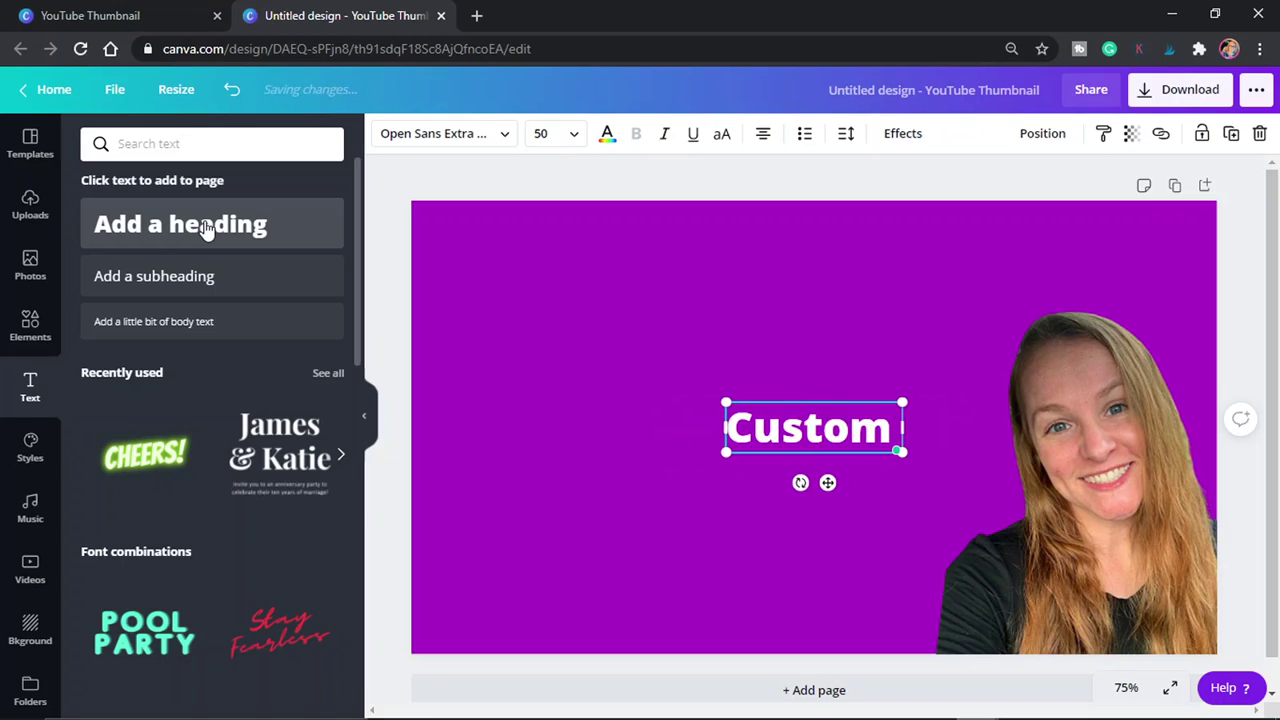
text( YouTube)
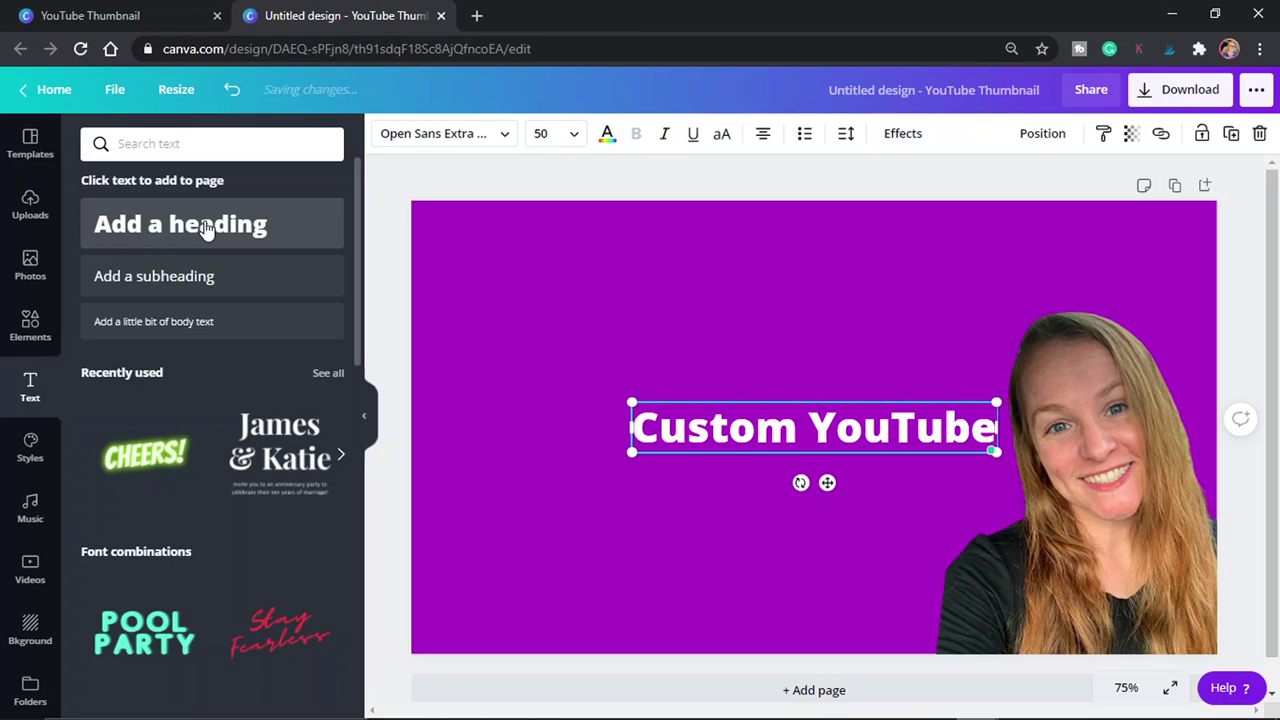
text( Thumbnail)
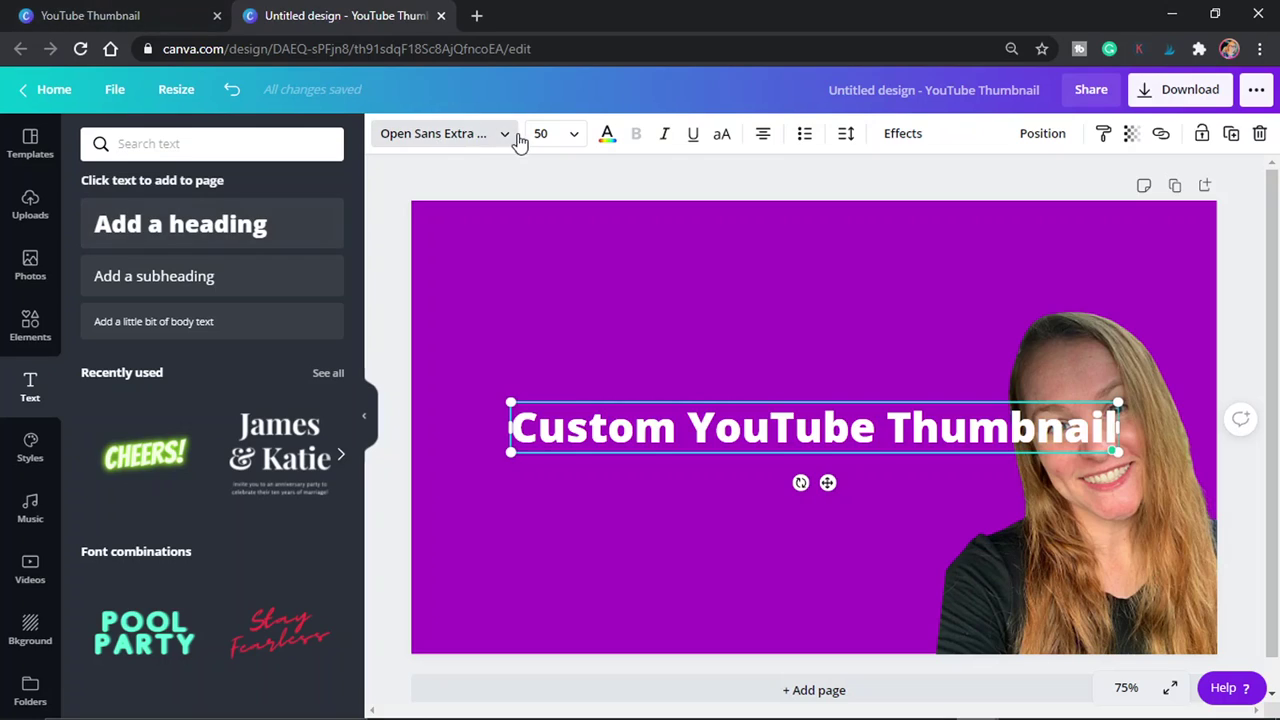
Step: Set the heading's font to Anton, enlarge it to about size 74.7 and move it just above the portrait
click(509, 137)
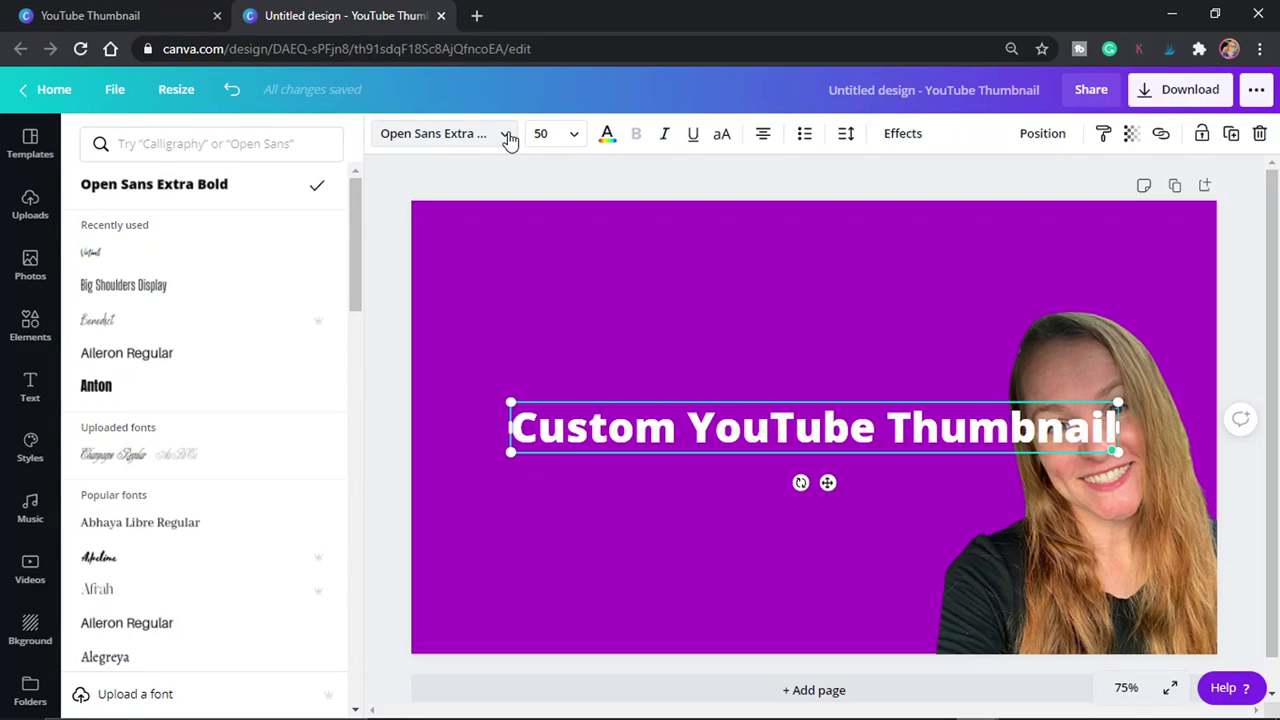
click(164, 396)
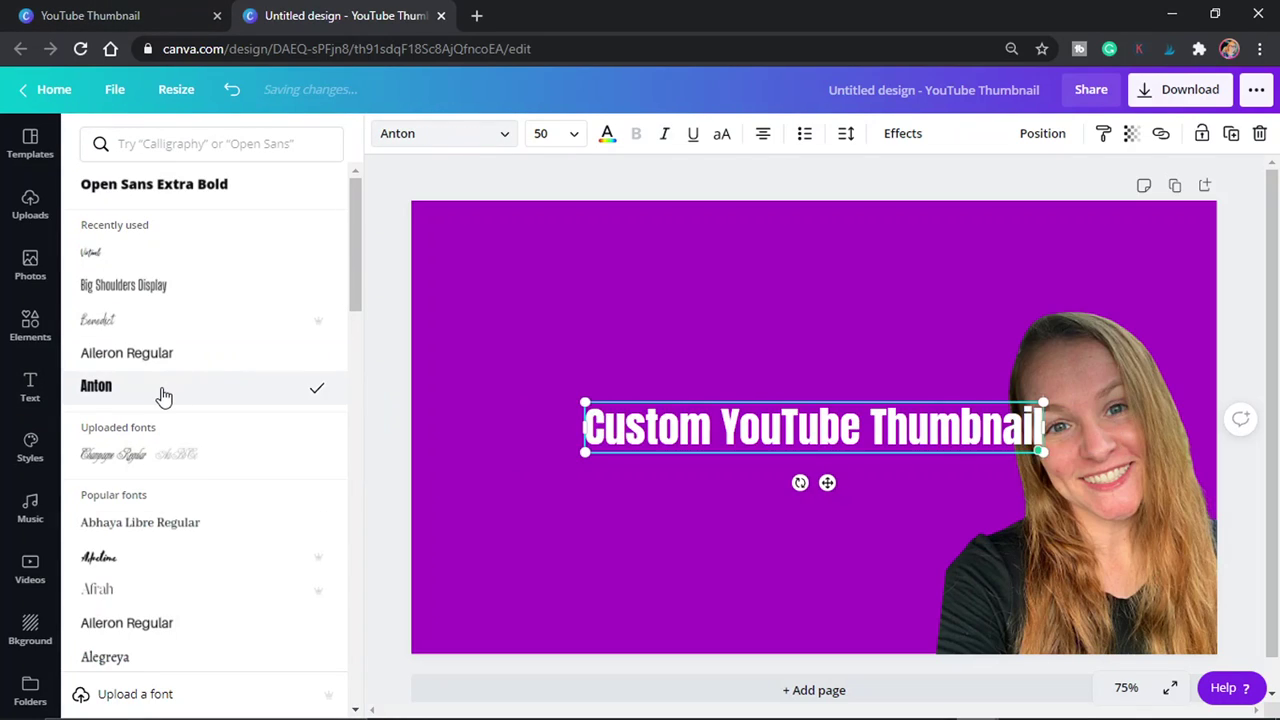
drag(584, 402, 429, 263)
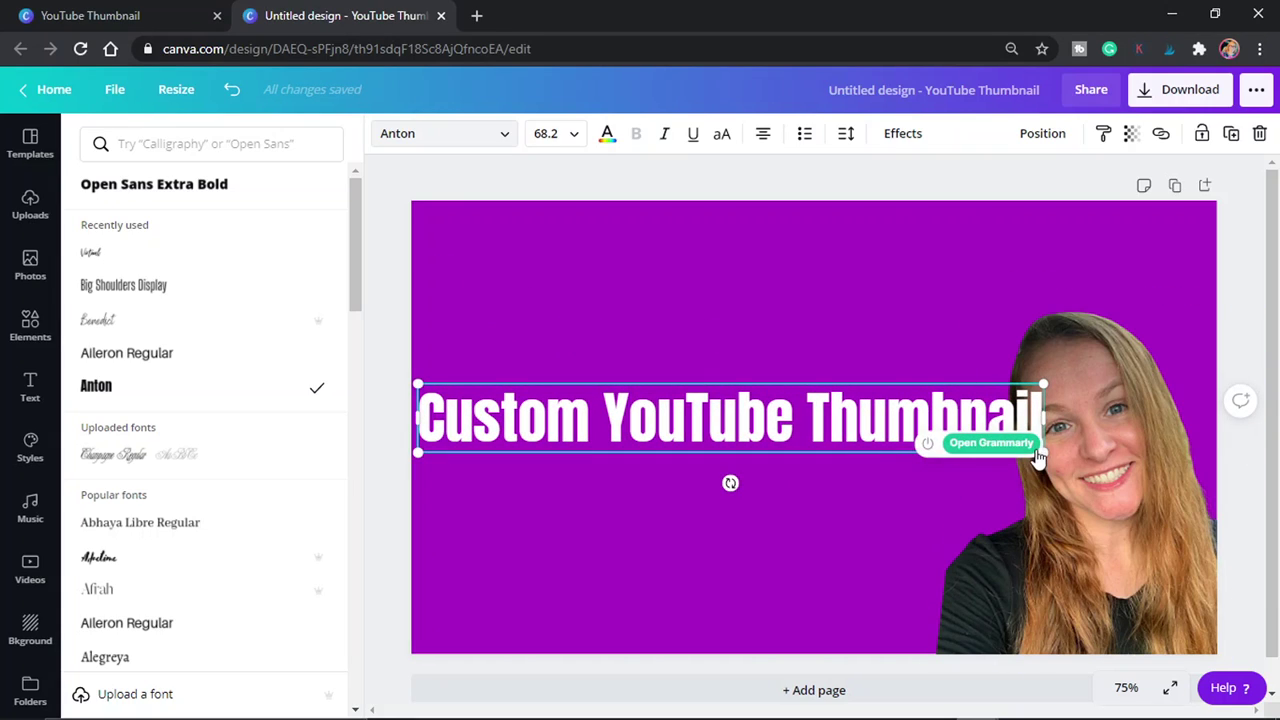
drag(1043, 385, 1102, 378)
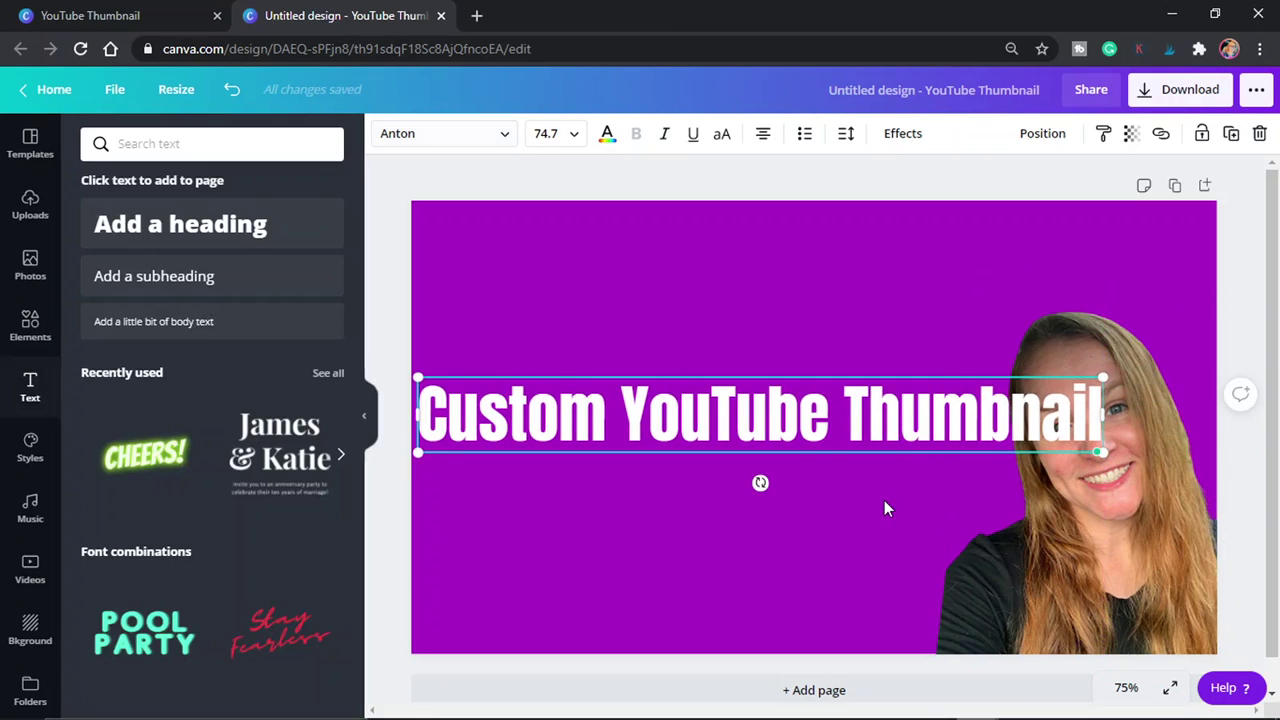
click(856, 542)
drag(886, 420, 930, 296)
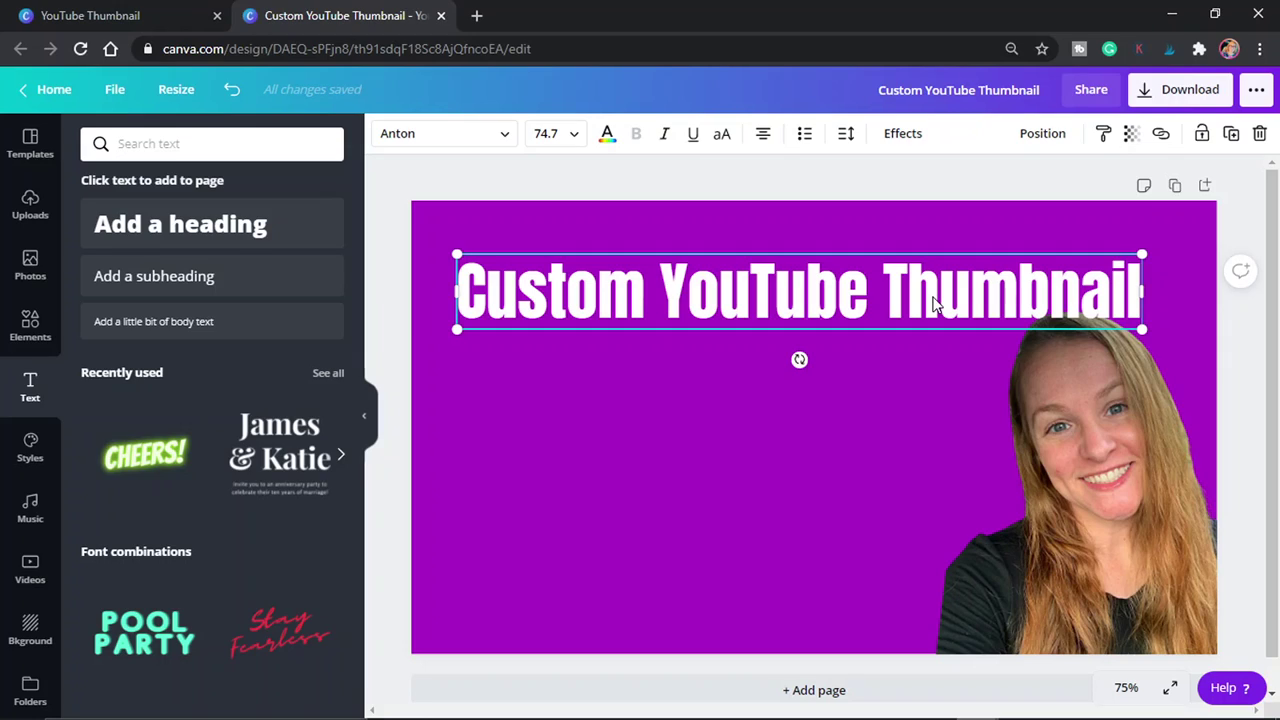
Step: Add a square shape and reshape it into a wide, flat bar slightly longer and taller than the heading
click(30, 326)
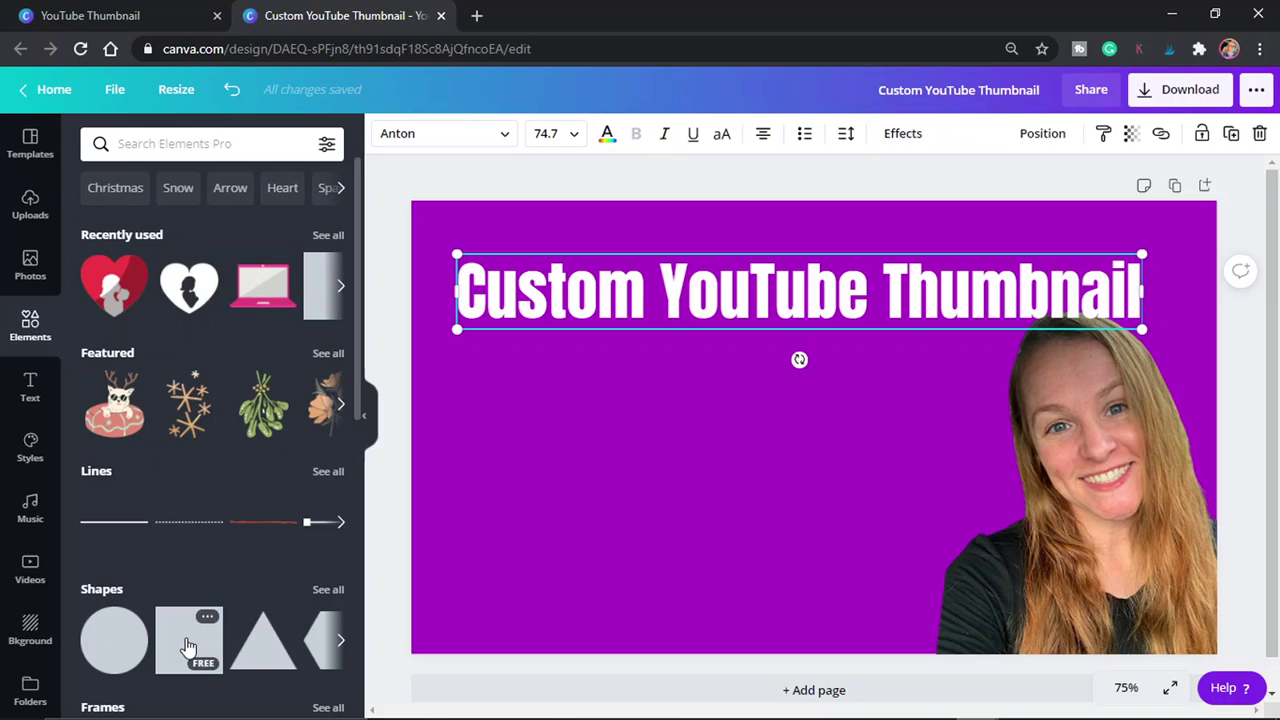
click(188, 648)
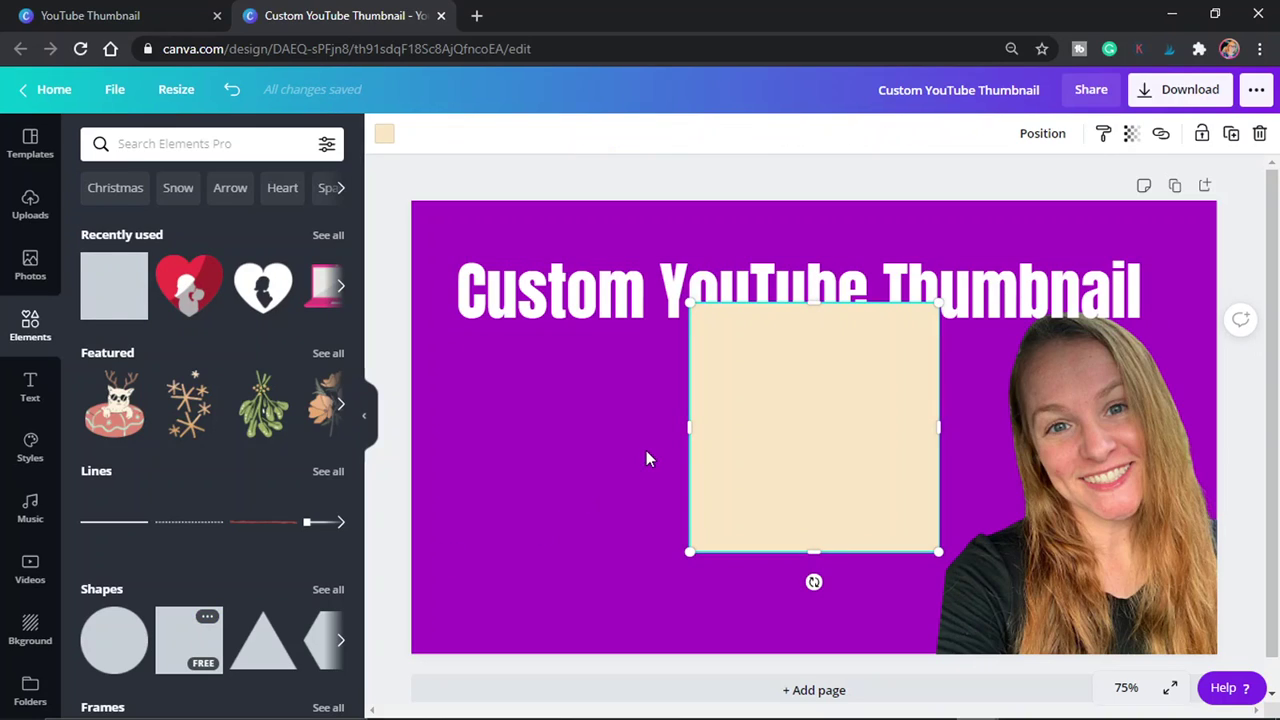
drag(649, 429, 424, 450)
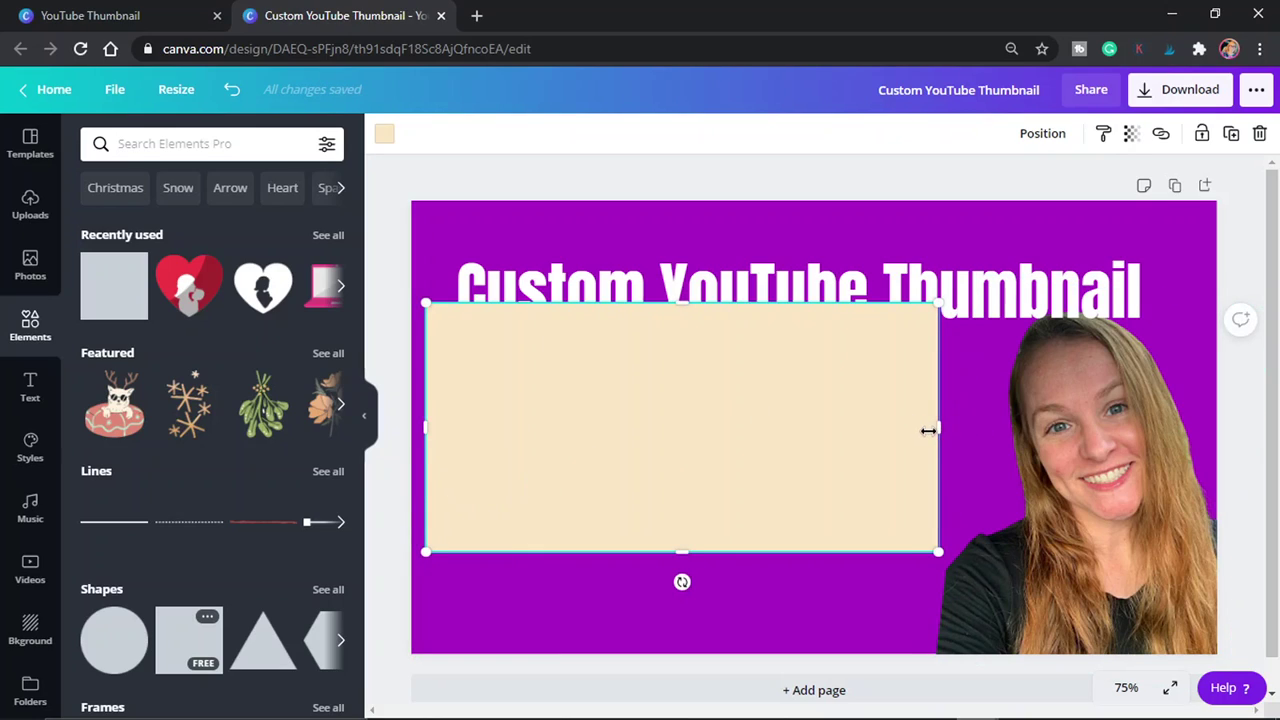
drag(940, 428, 1148, 416)
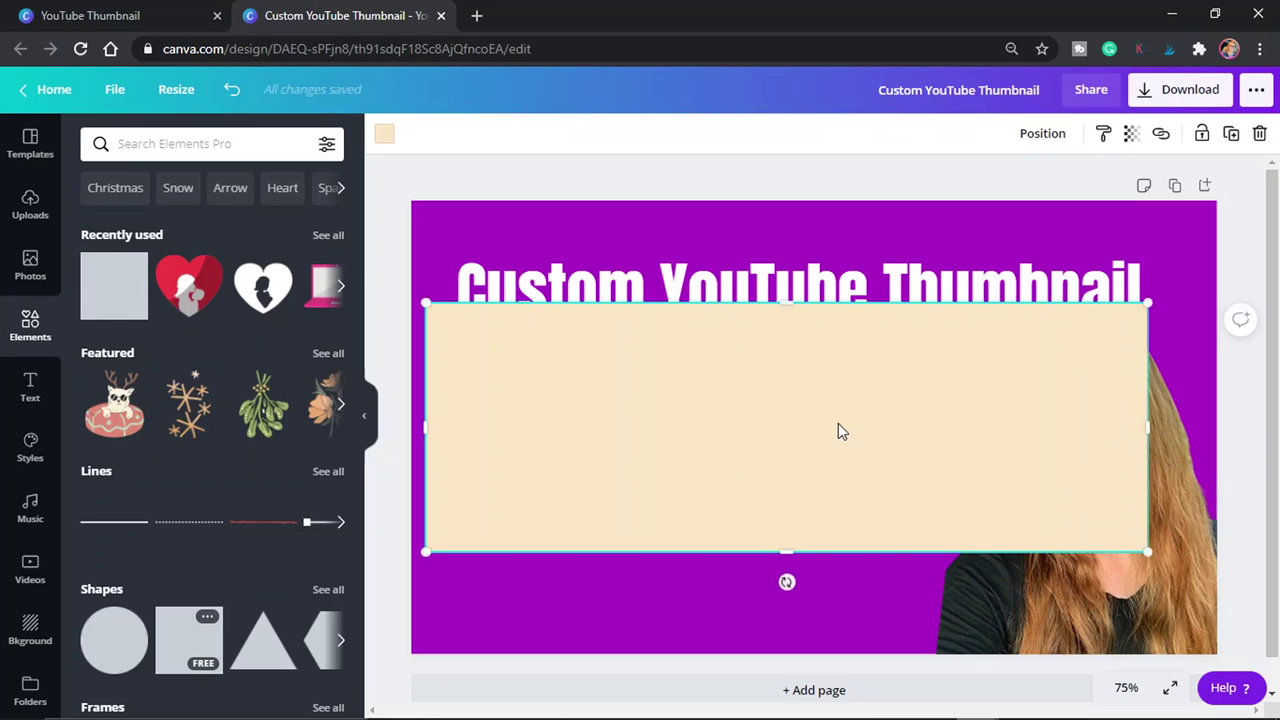
drag(787, 551, 771, 398)
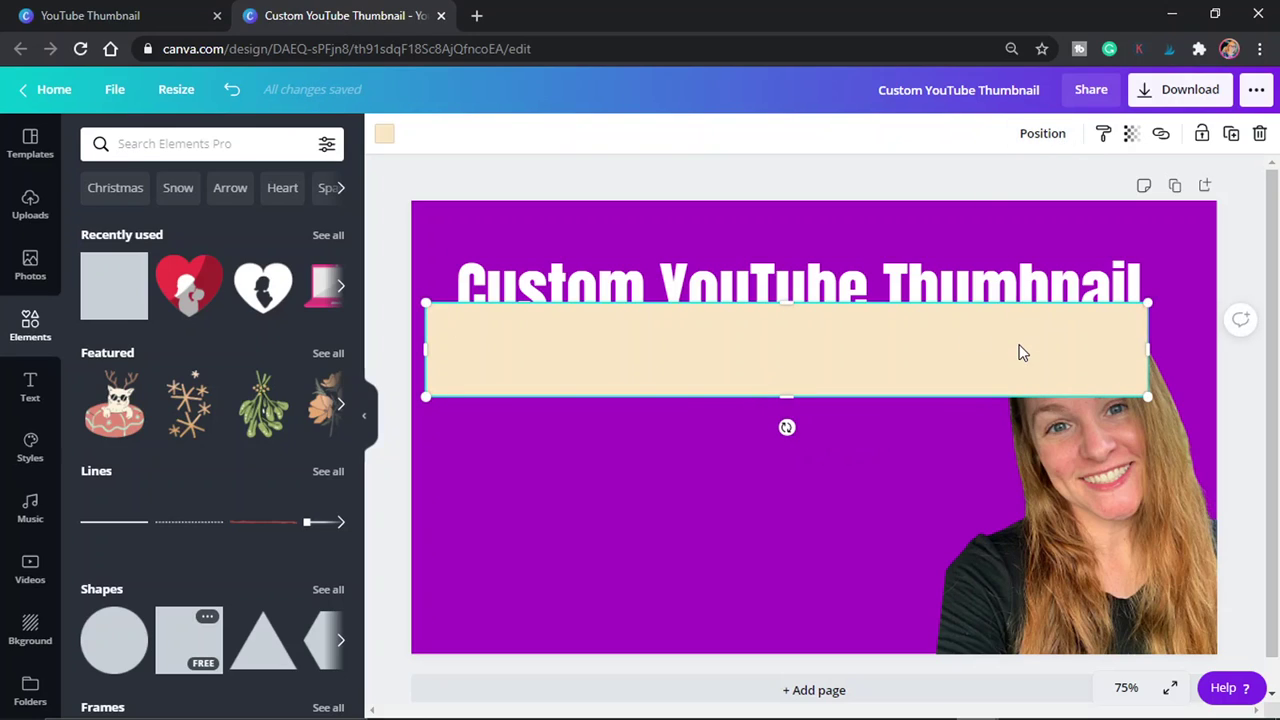
Step: Change the bar's colour to black, #000000
click(384, 133)
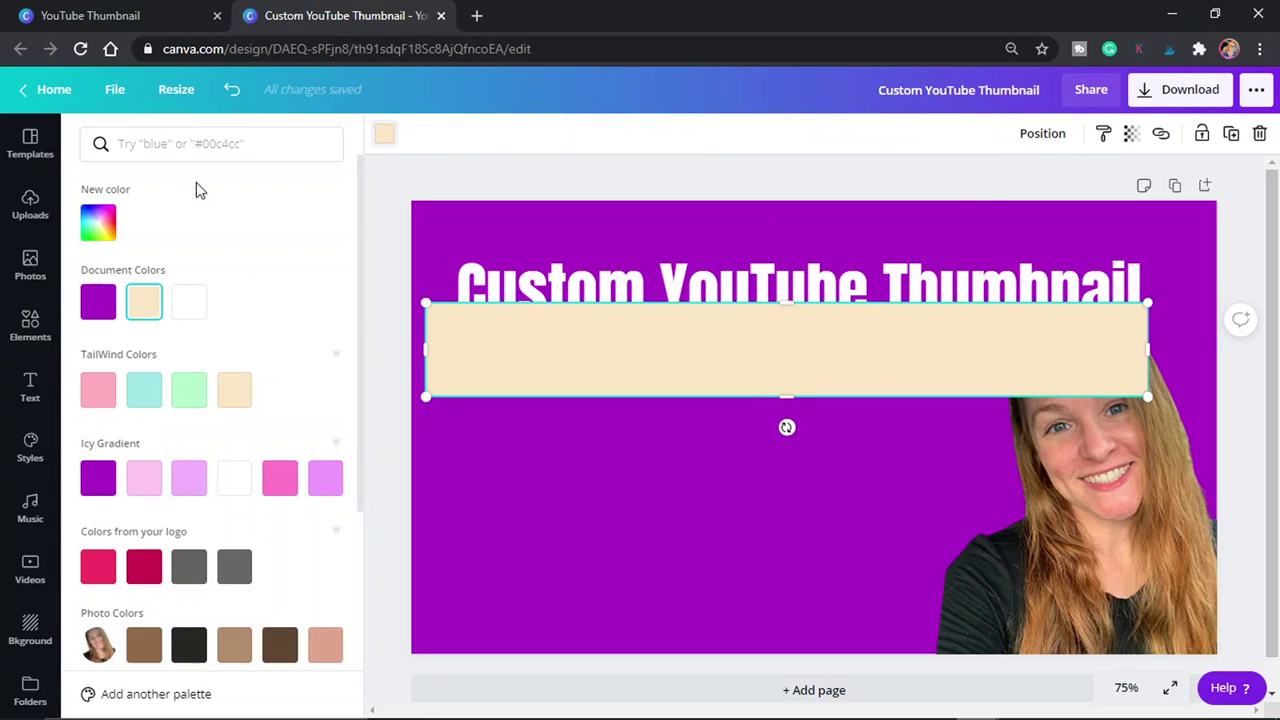
click(187, 304)
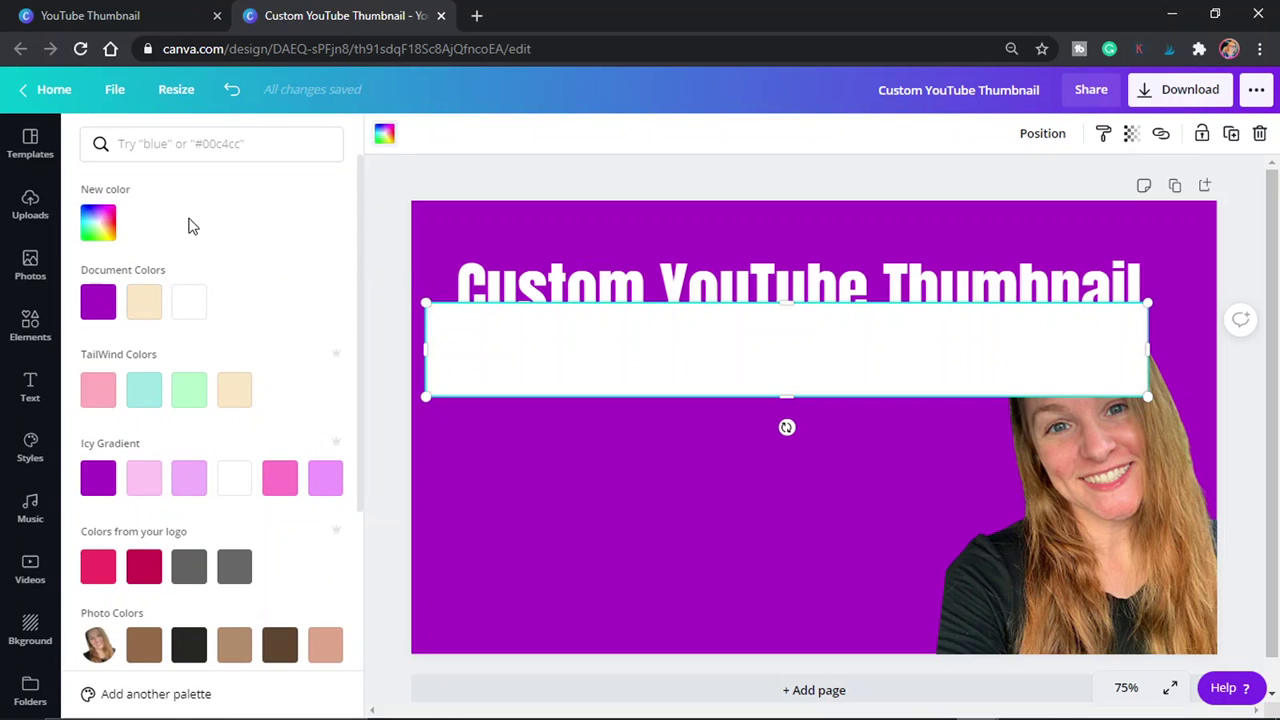
click(98, 230)
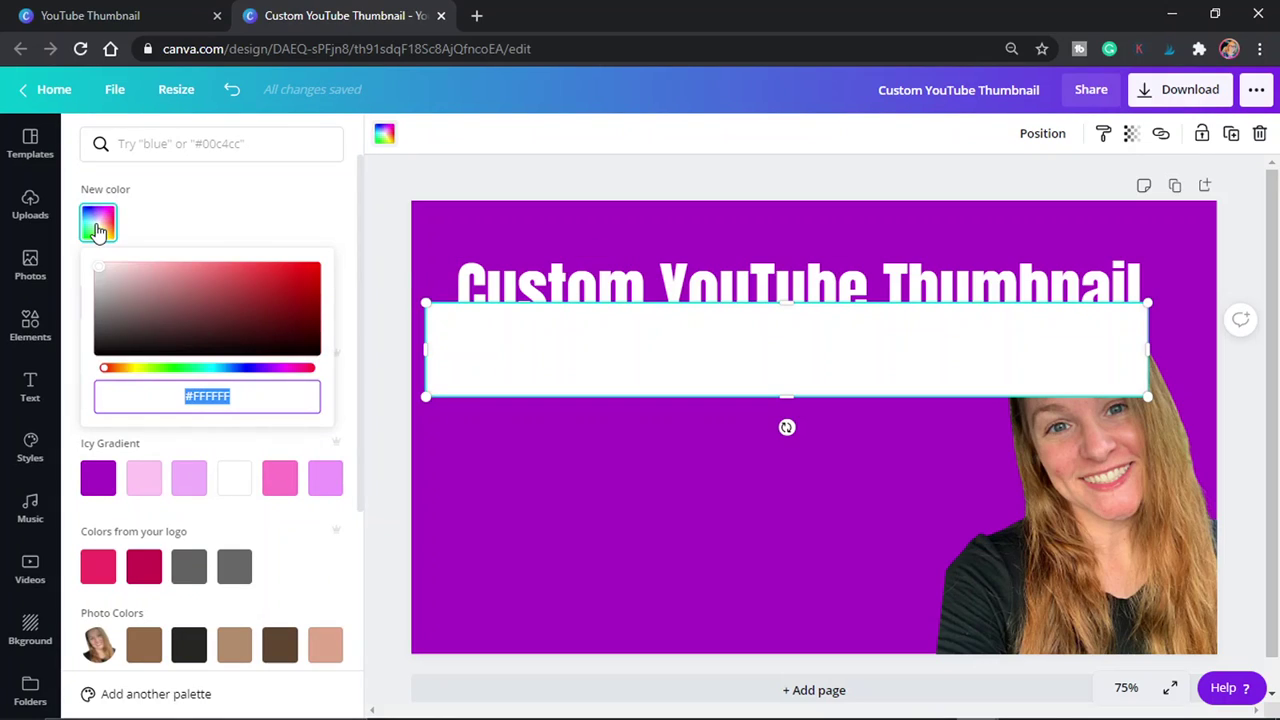
click(99, 307)
drag(99, 307, 100, 372)
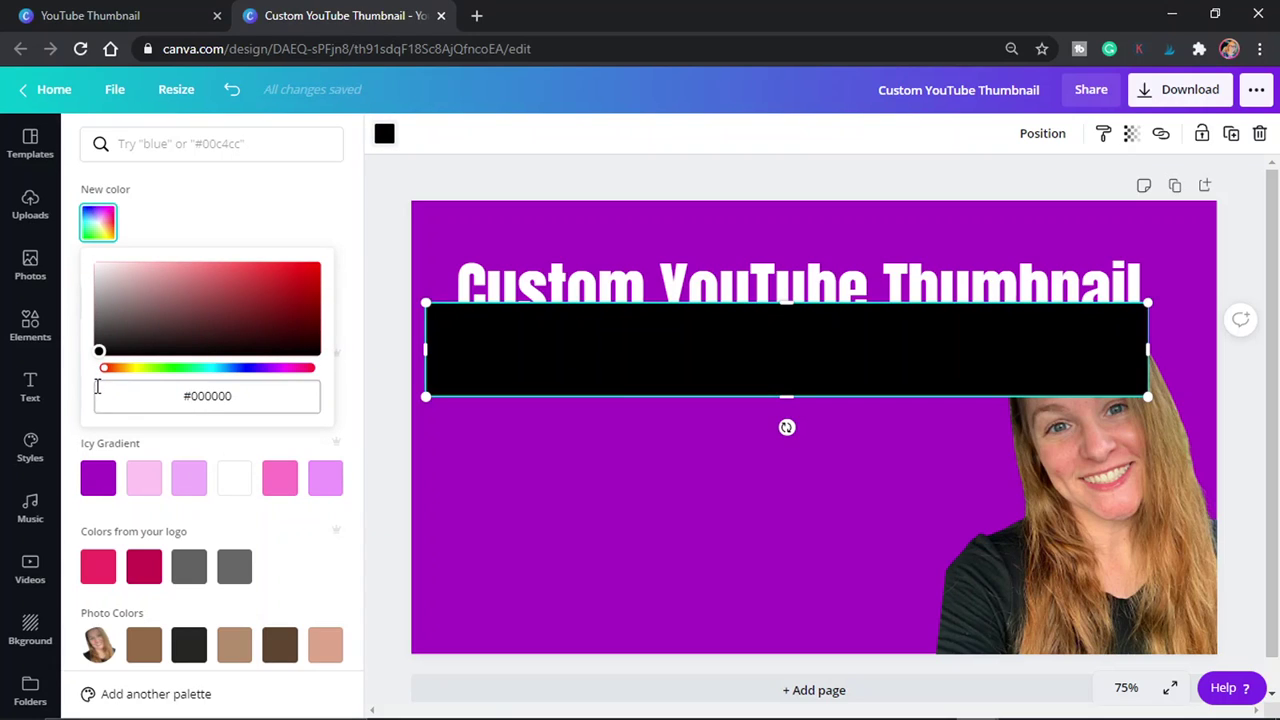
Step: Bring the heading in front of the black bar and position it inside the bar, vertically centred
click(800, 258)
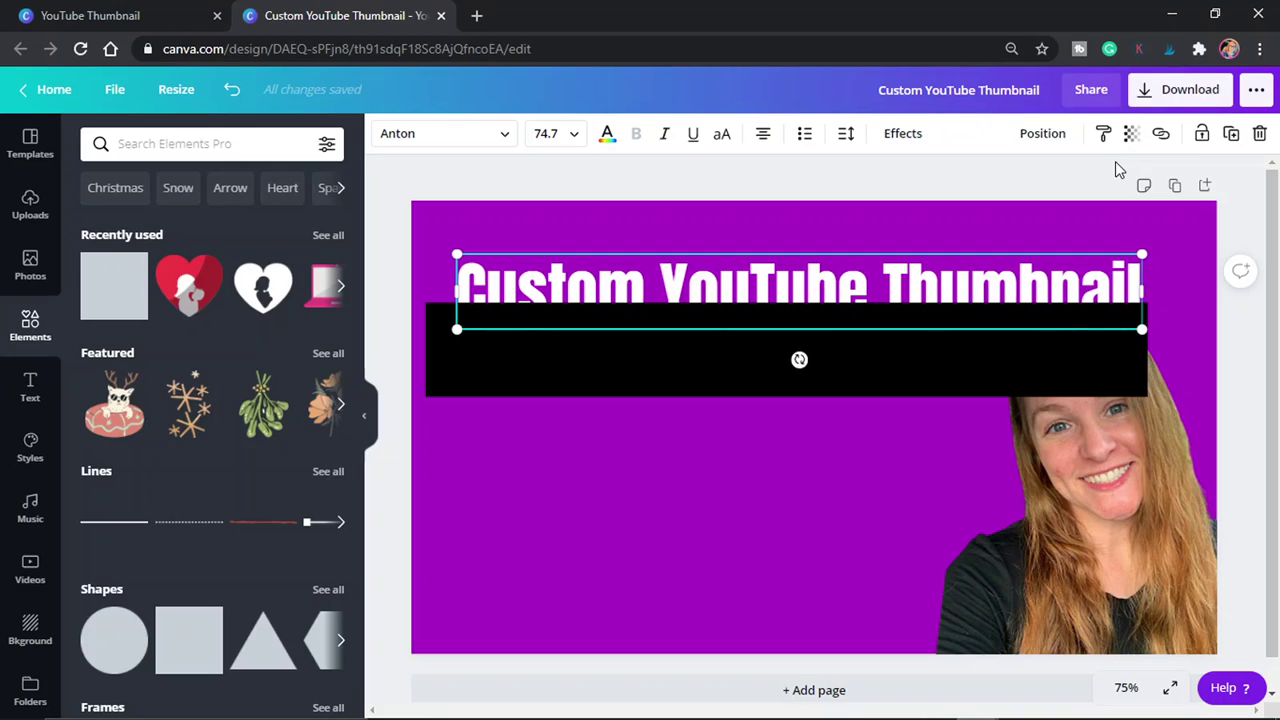
click(1048, 133)
click(801, 187)
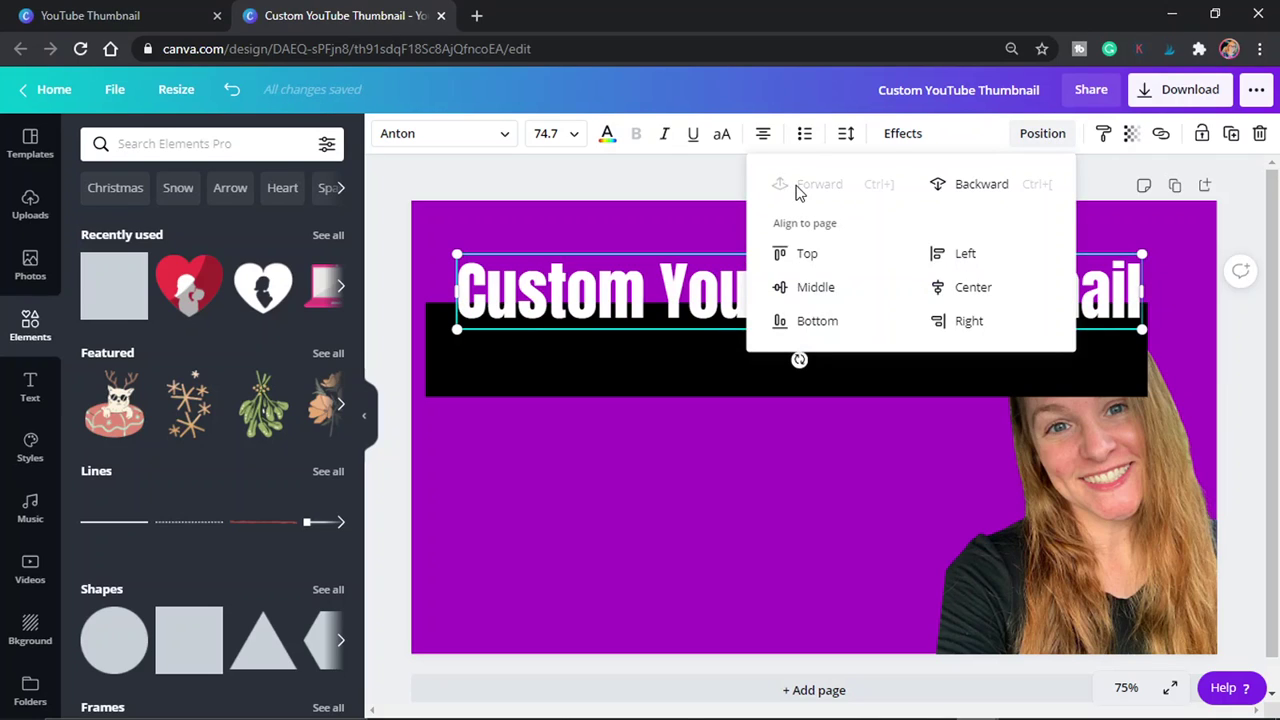
click(711, 444)
drag(722, 295, 705, 352)
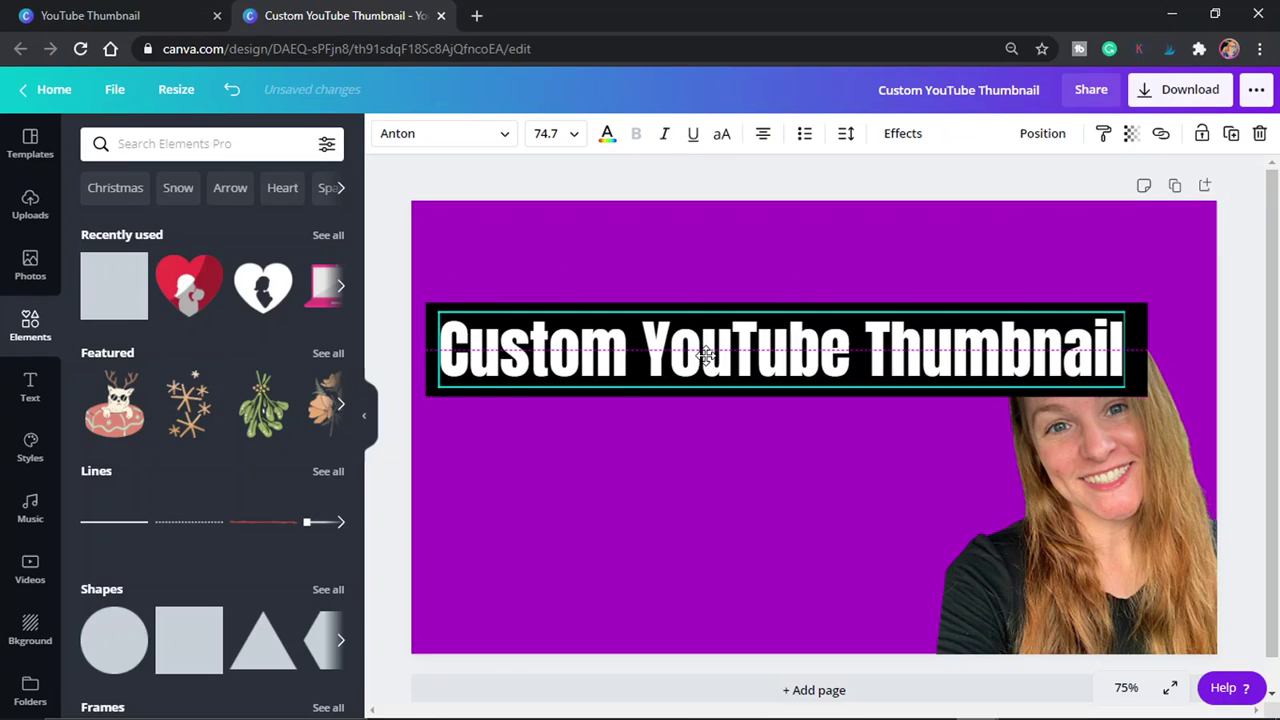
Step: Group the heading, black bar and portrait to shift them together slightly to the right, and ungroup them
click(696, 254)
drag(443, 271, 1146, 404)
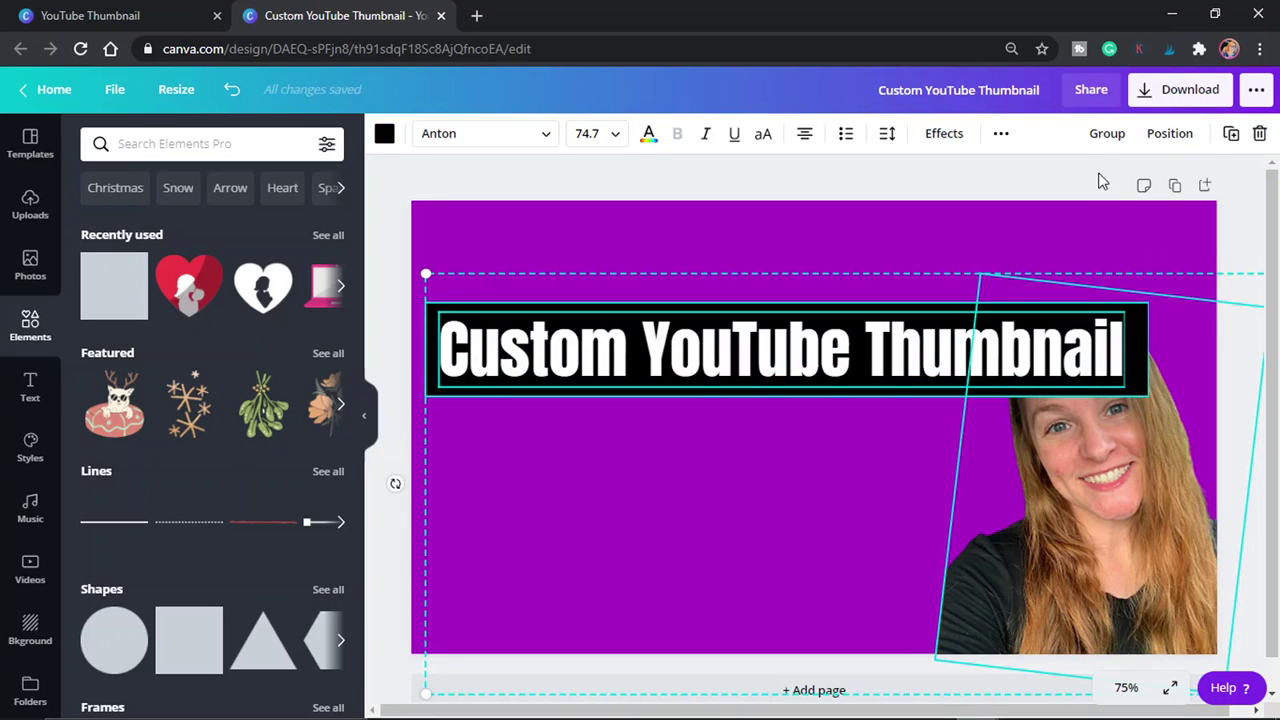
click(1100, 133)
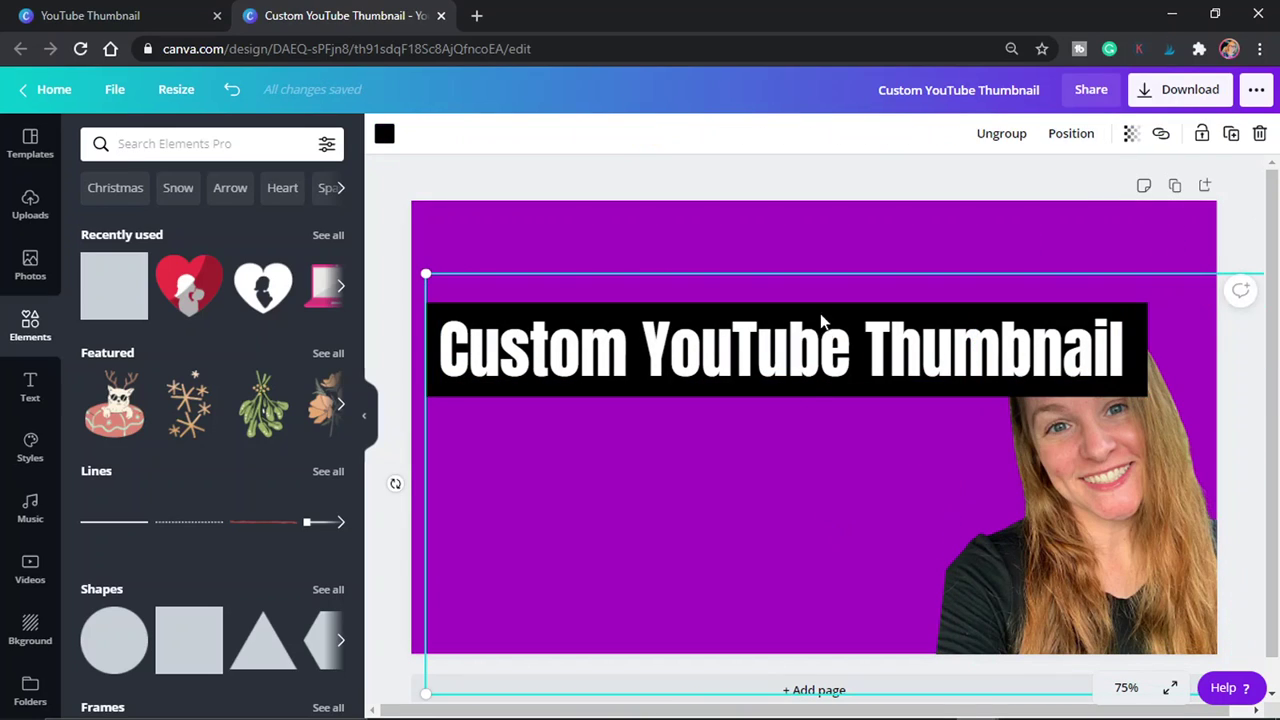
mouse_move(823, 291)
mouse_down()
mouse_move(817, 260)
mouse_move(837, 309)
mouse_up()
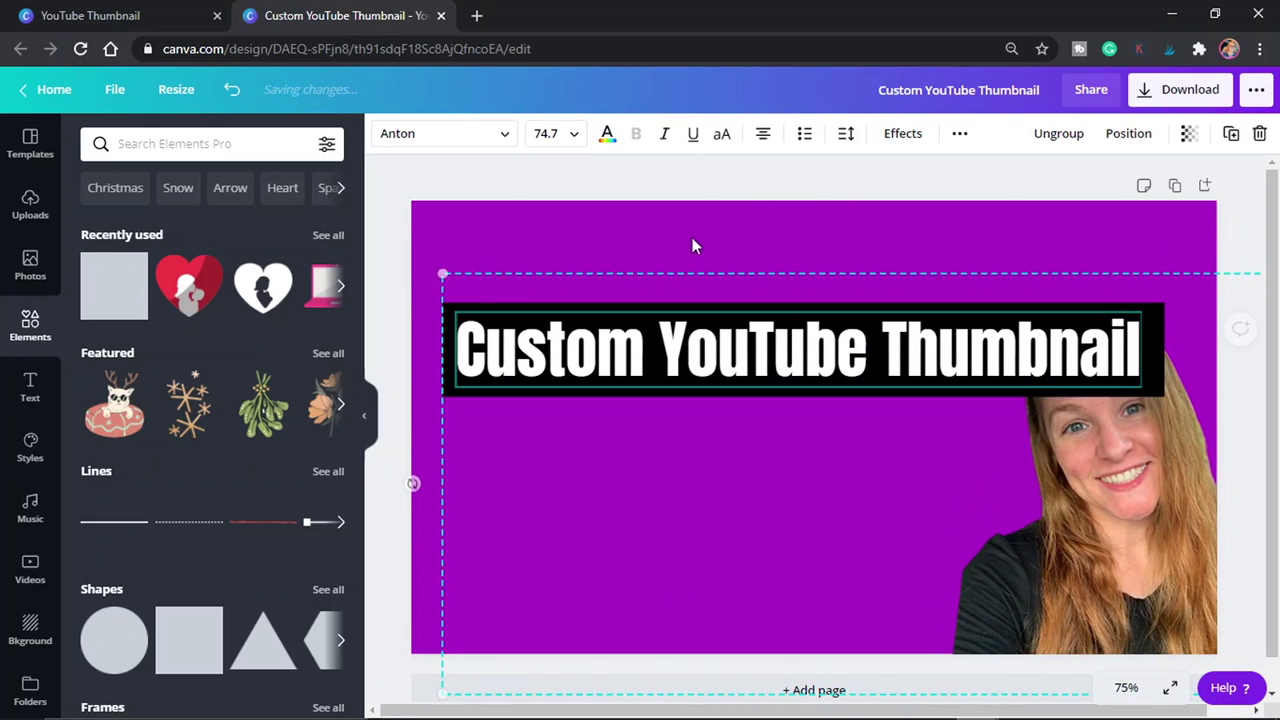
drag(550, 246, 1097, 497)
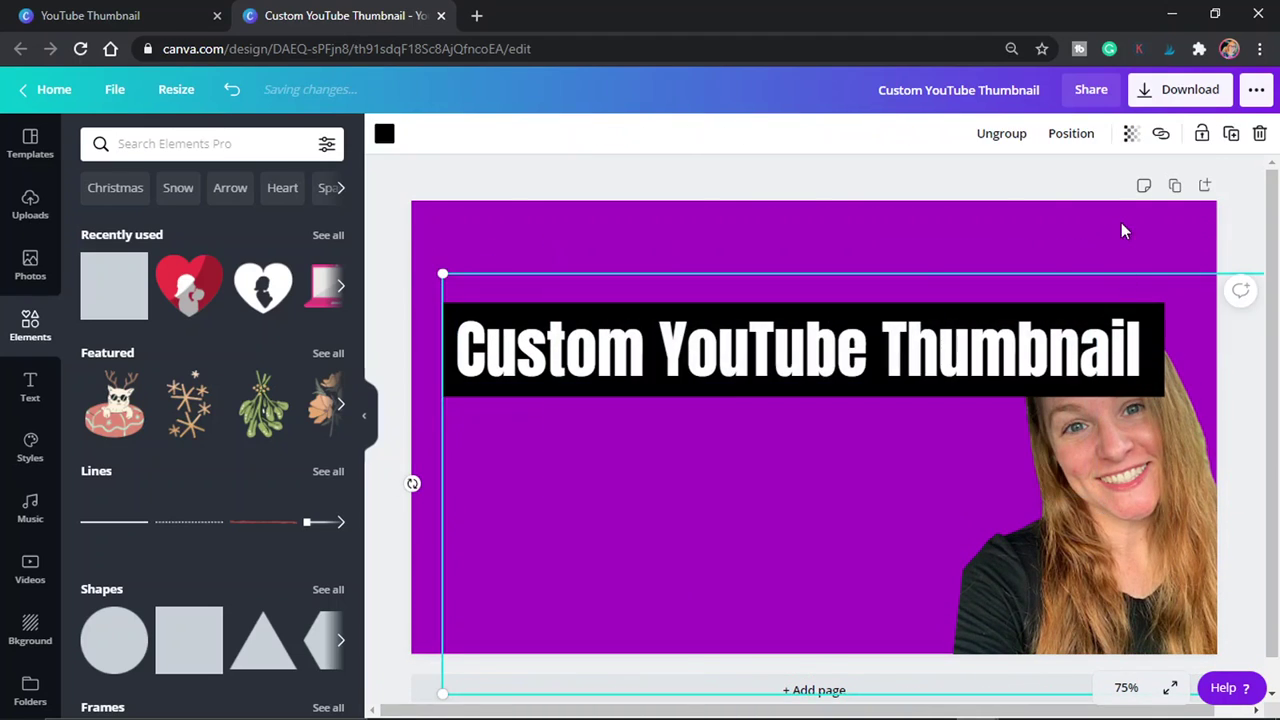
click(1000, 138)
click(937, 229)
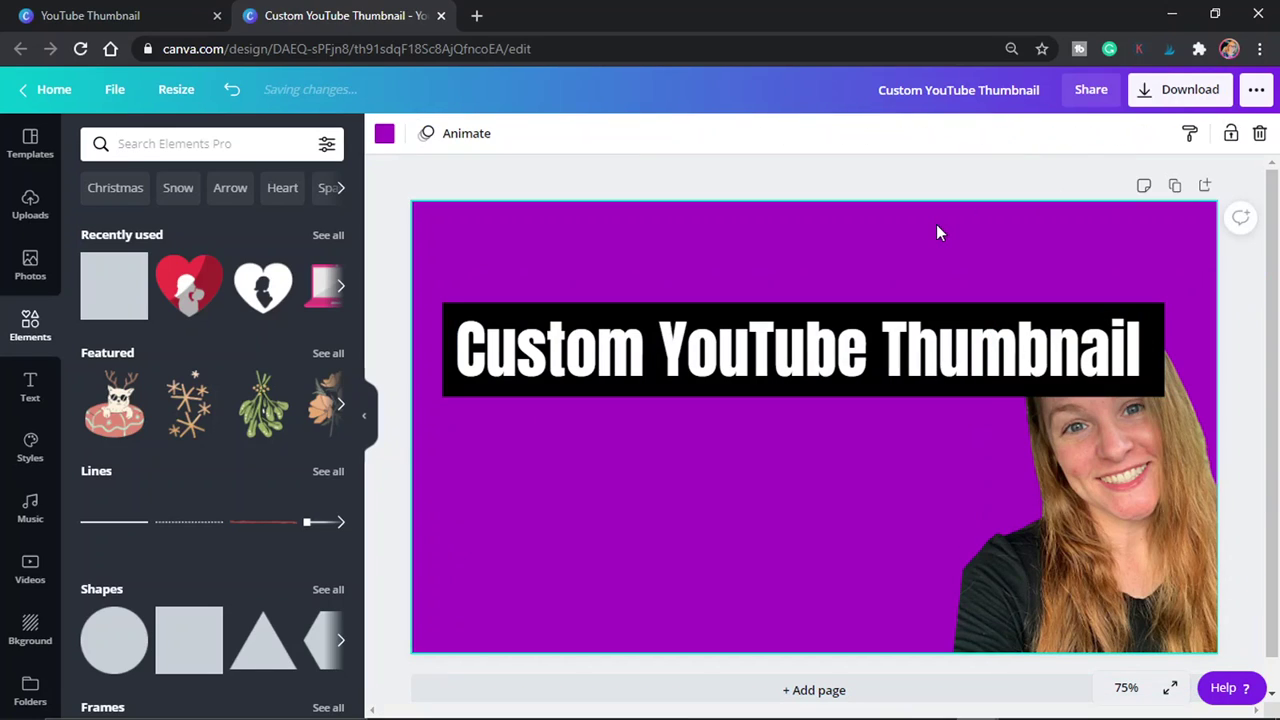
Step: Group the heading with its black bar and move the group up to the thumbnail's upper-left corner
drag(476, 283, 608, 414)
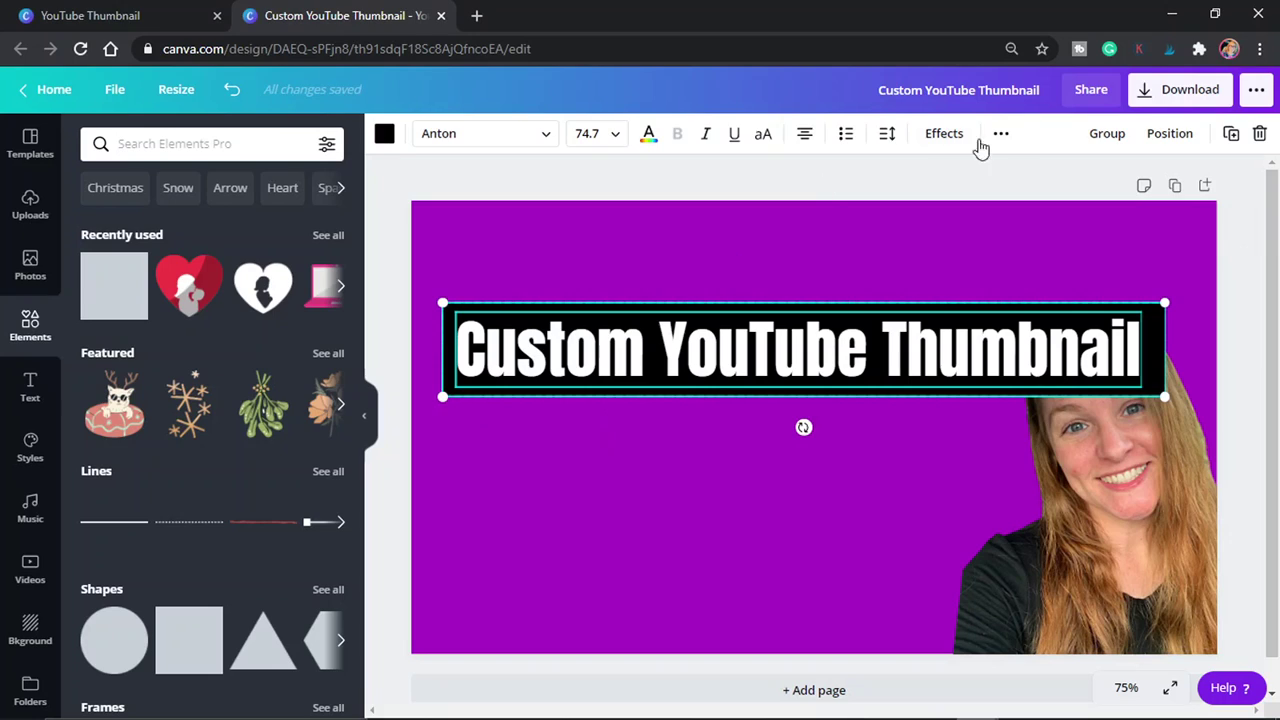
click(1120, 134)
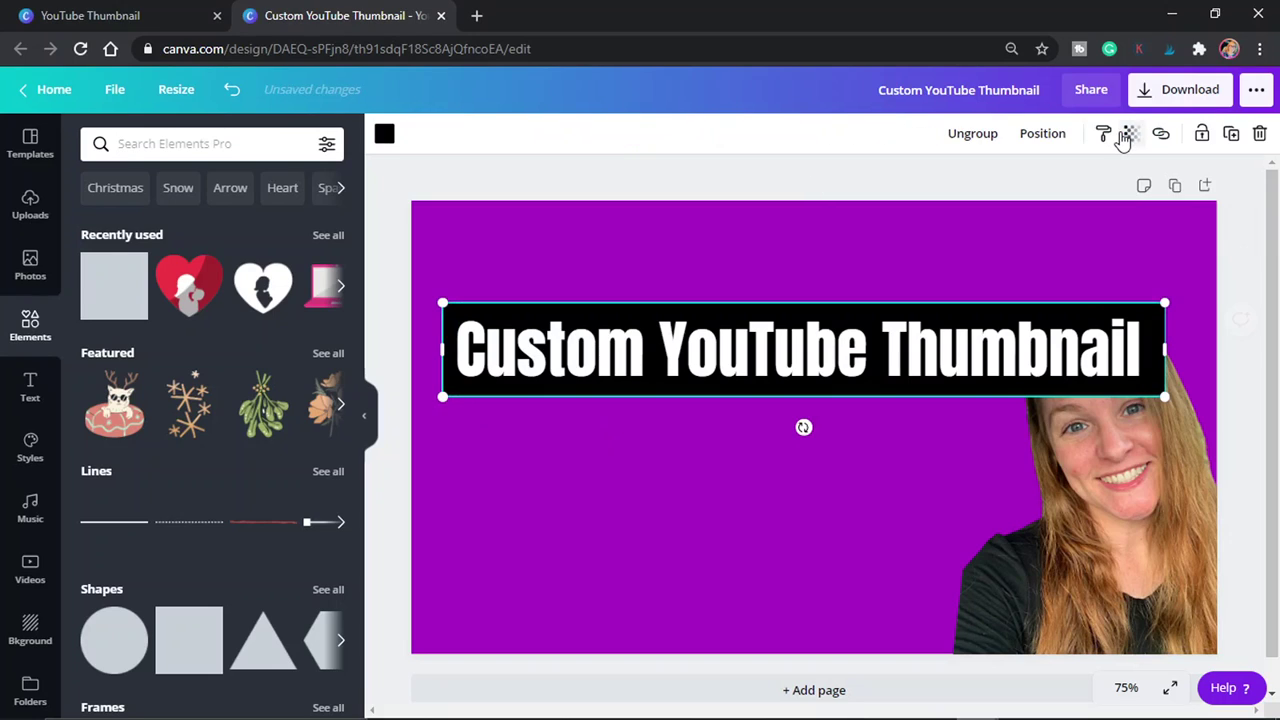
click(803, 469)
drag(853, 346, 826, 248)
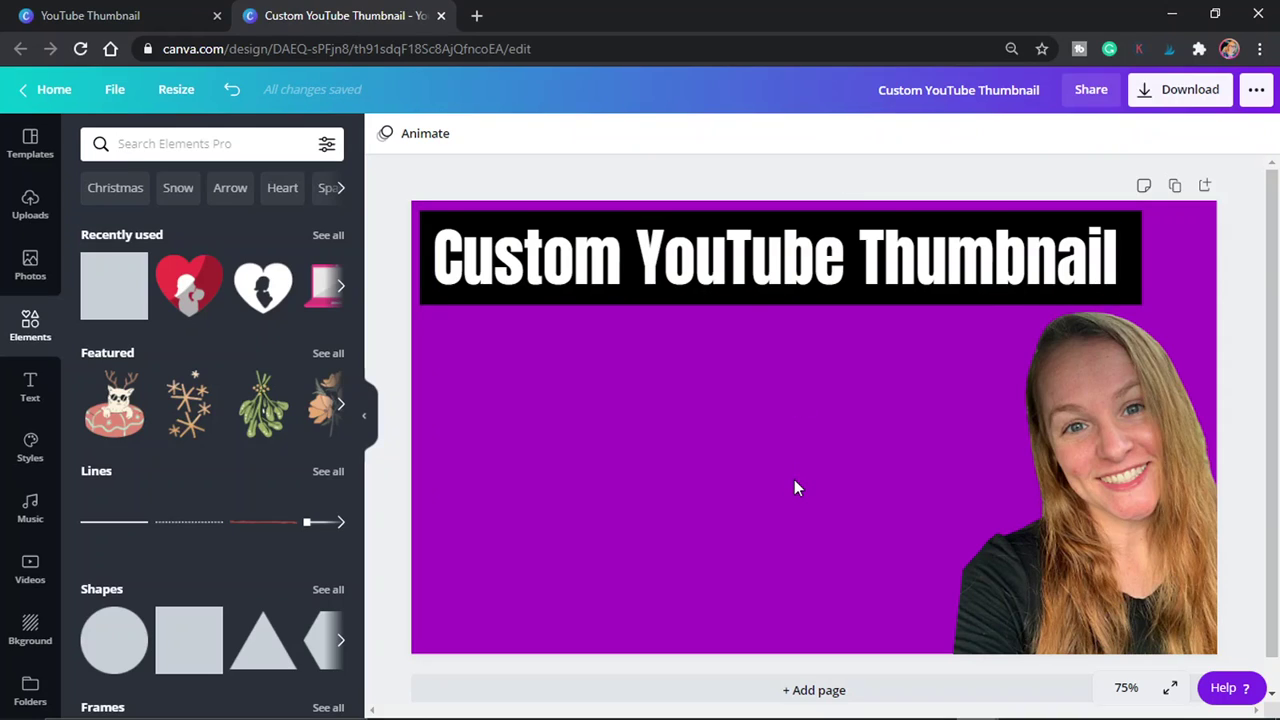
Step: Enlarge the portrait, tilt it clockwise and position it in the thumbnail's lower-right corner, just below the black bar
click(1057, 459)
drag(985, 268, 960, 247)
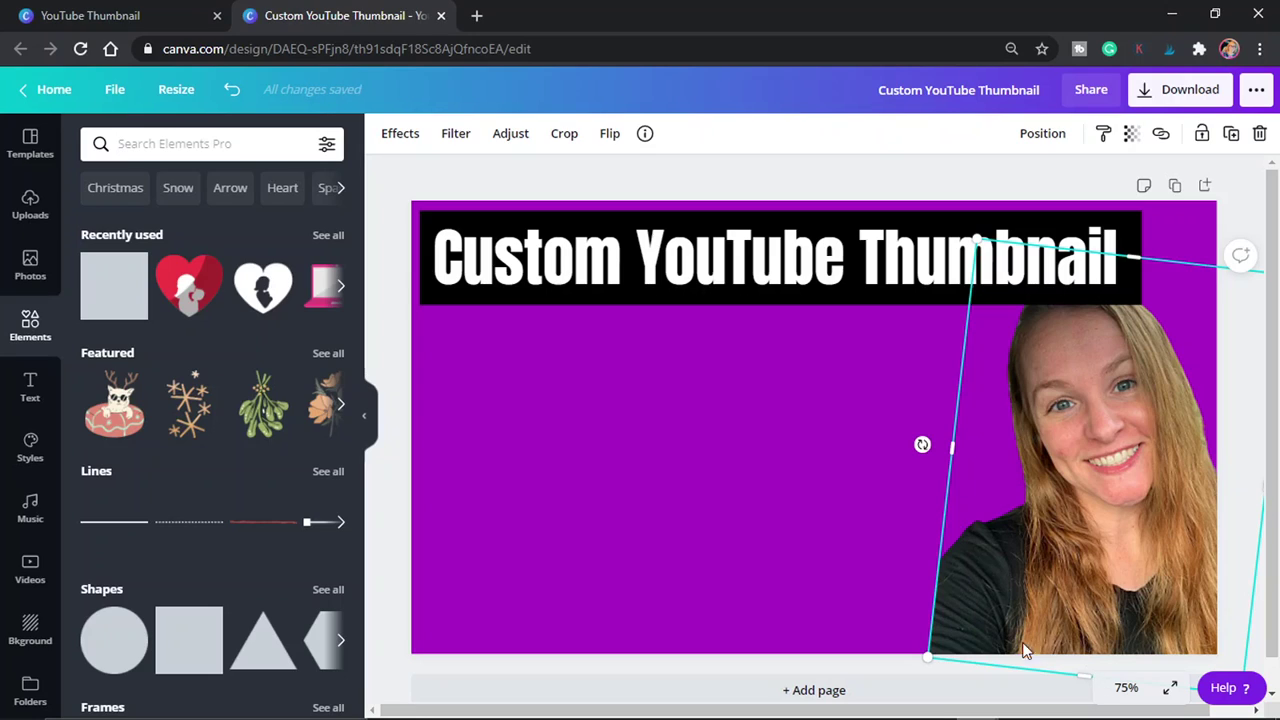
mouse_move(922, 440)
mouse_down()
mouse_move(966, 460)
mouse_move(931, 429)
mouse_up()
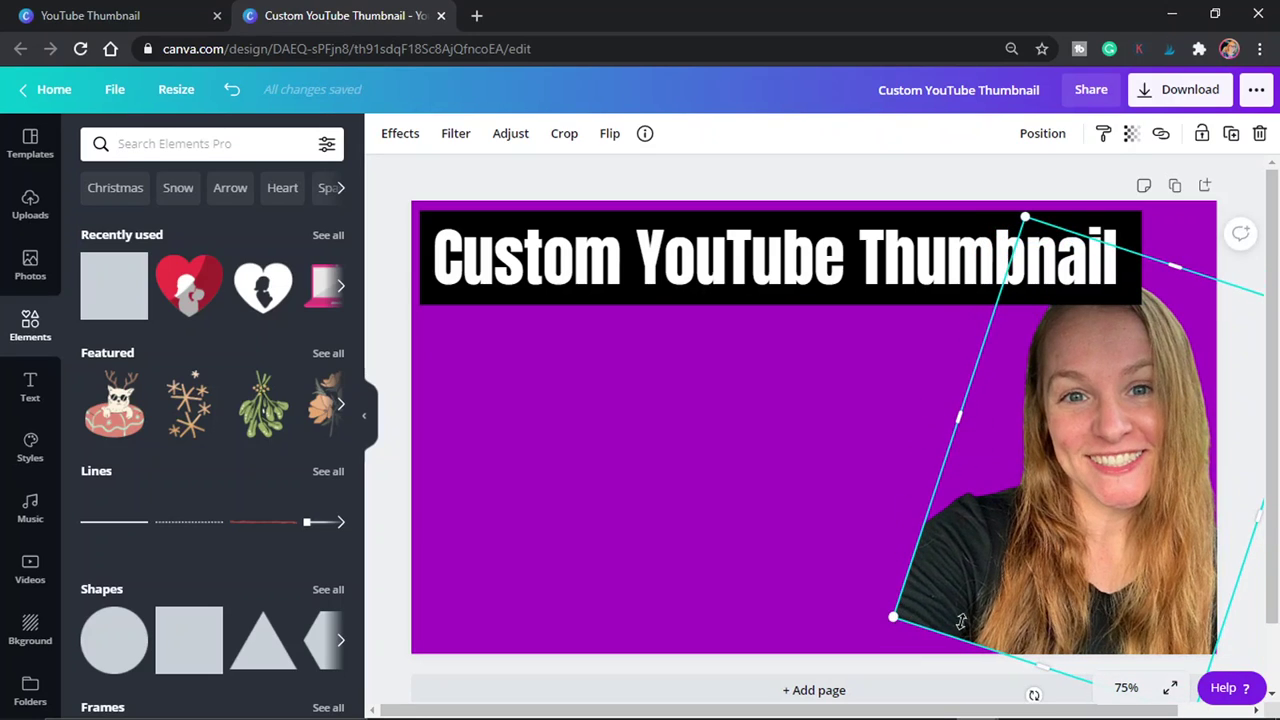
drag(1033, 583, 1034, 628)
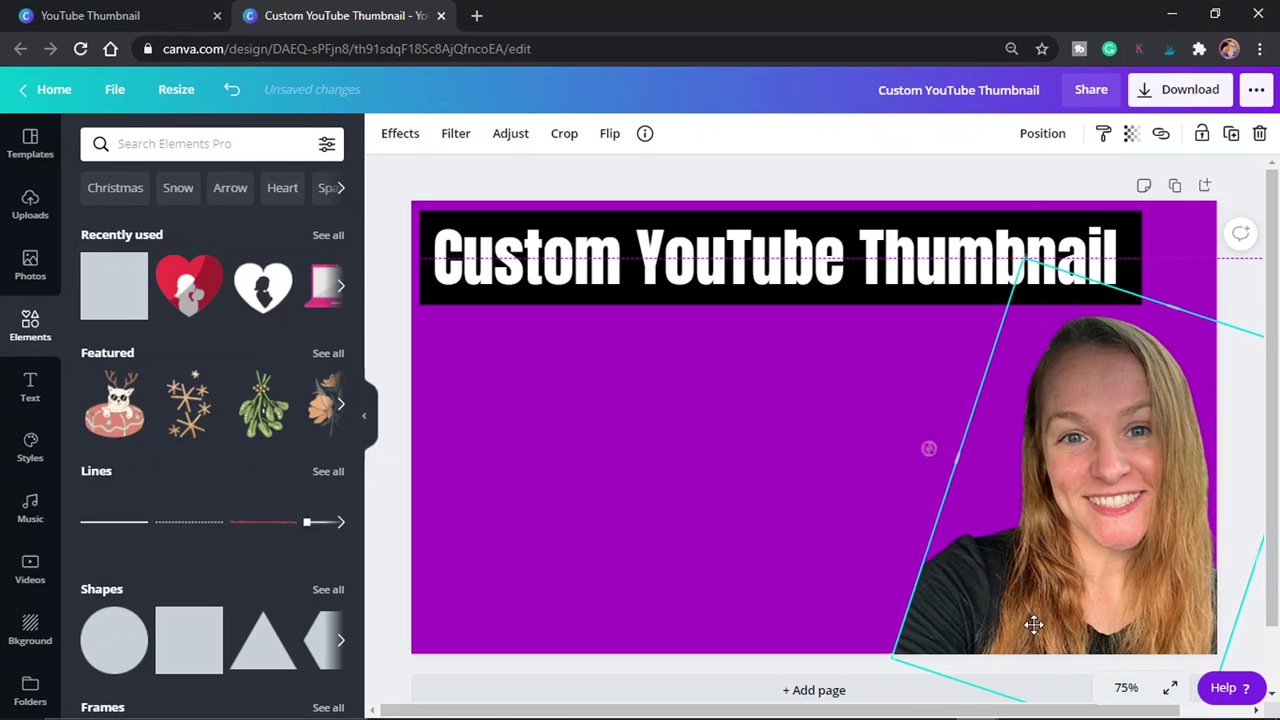
drag(1020, 258, 909, 220)
click(838, 187)
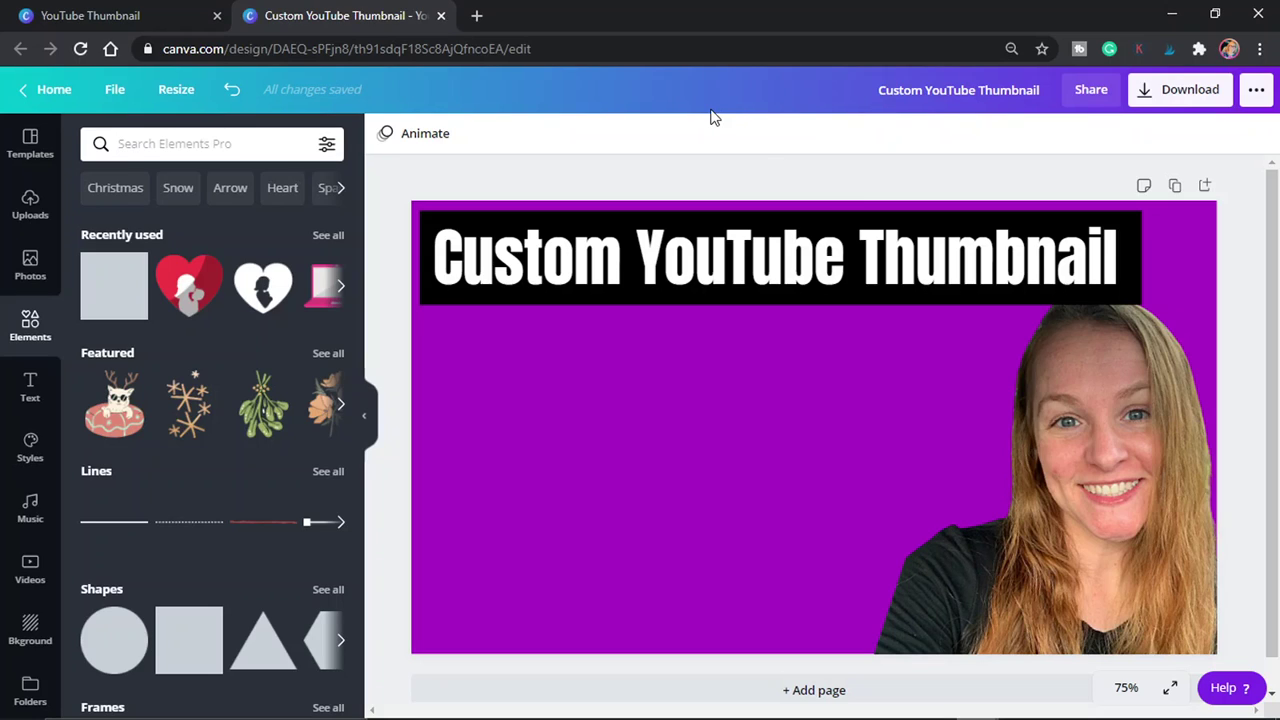
Step: Switch to the incognito Chrome window and open youtube.com in a new tab
mouse_move(978, 700)
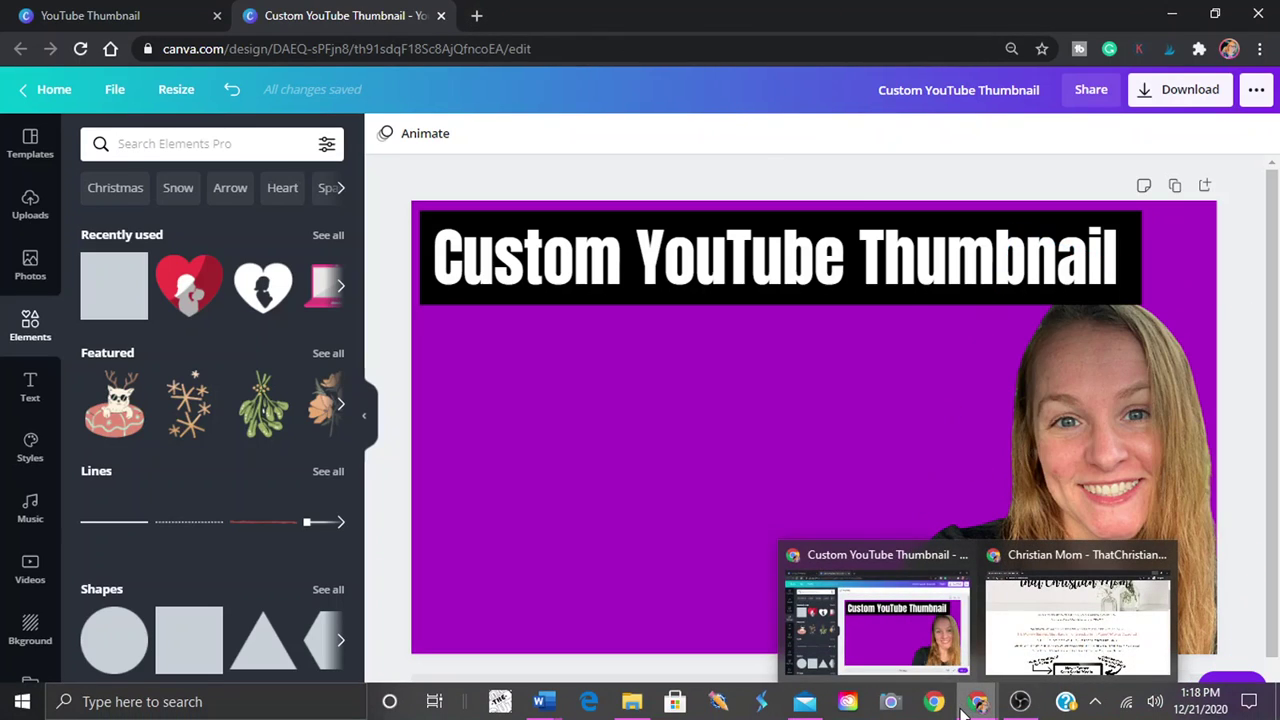
click(1050, 622)
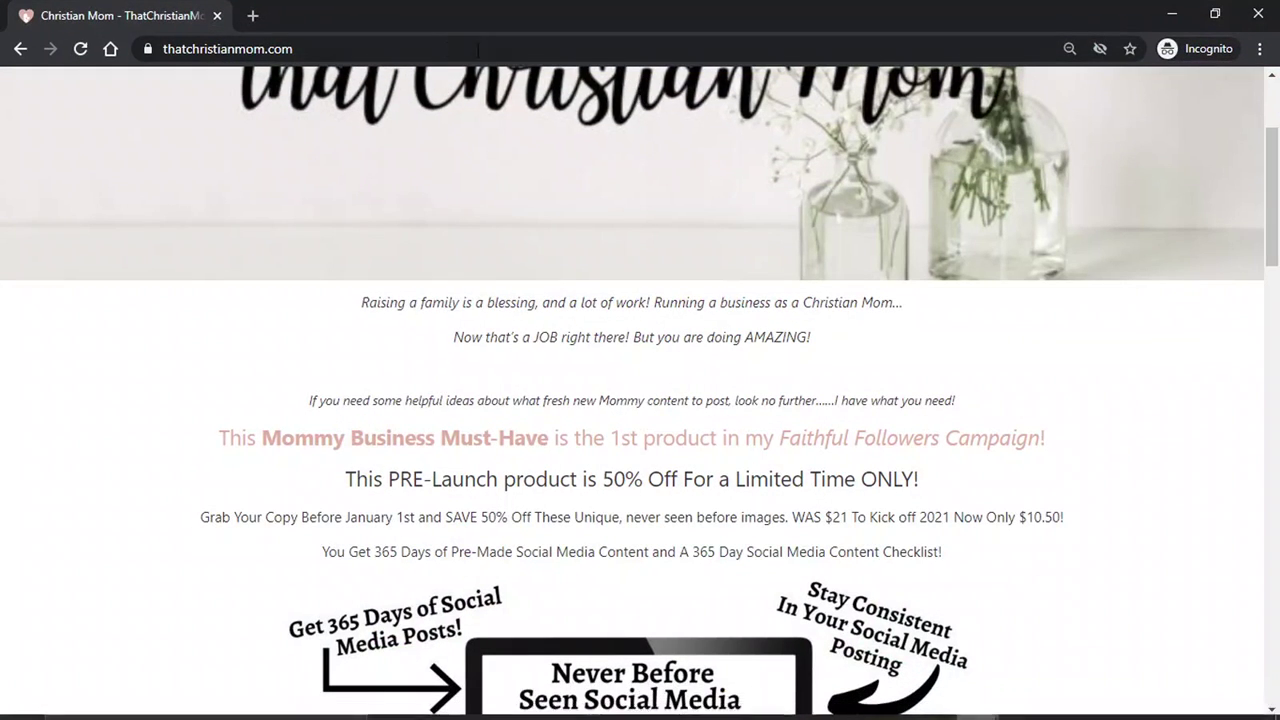
click(252, 17)
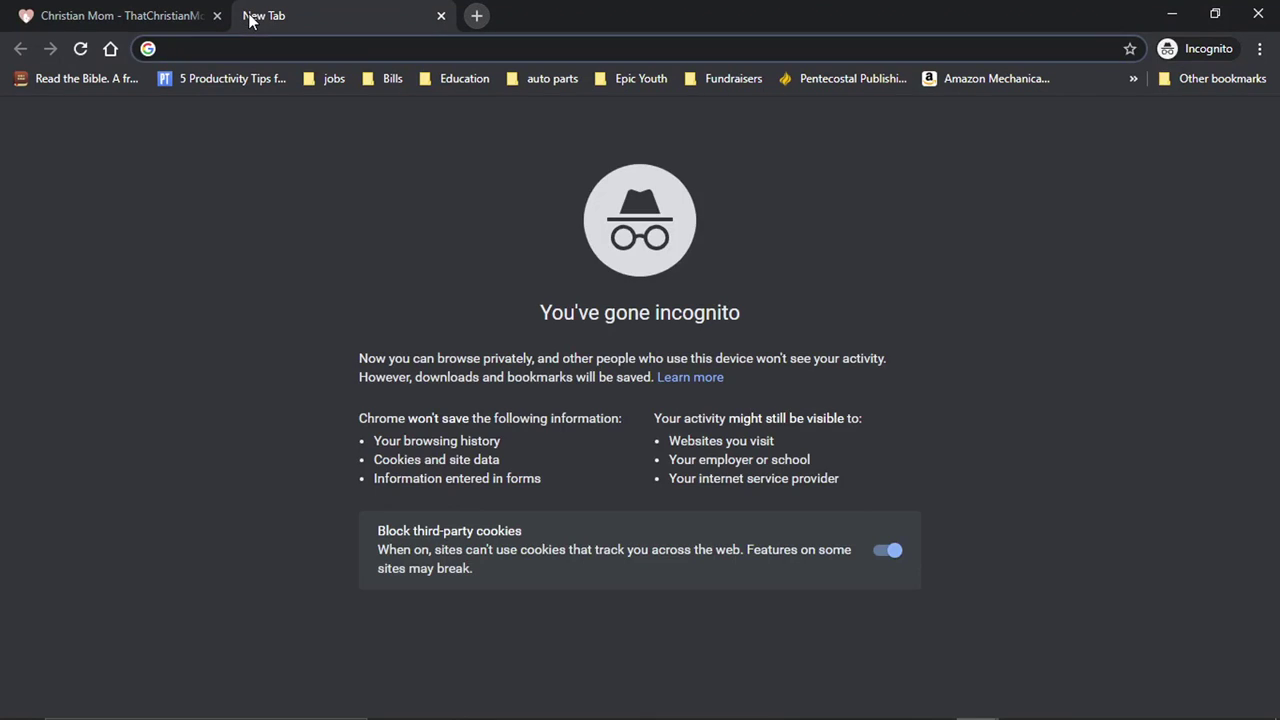
text(youtube.com)
key(Return)
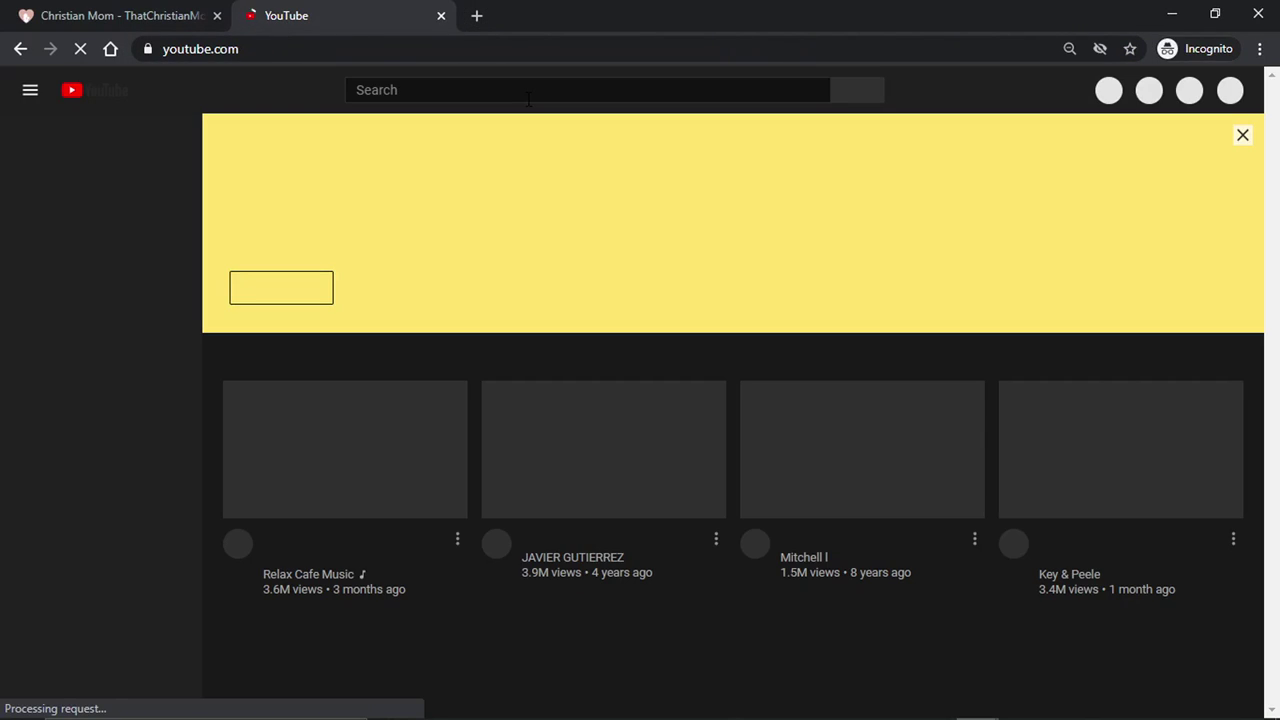
Step: Search YouTube for "staying kingdom minded" and open that channel's list of videos
click(528, 99)
text(staying k)
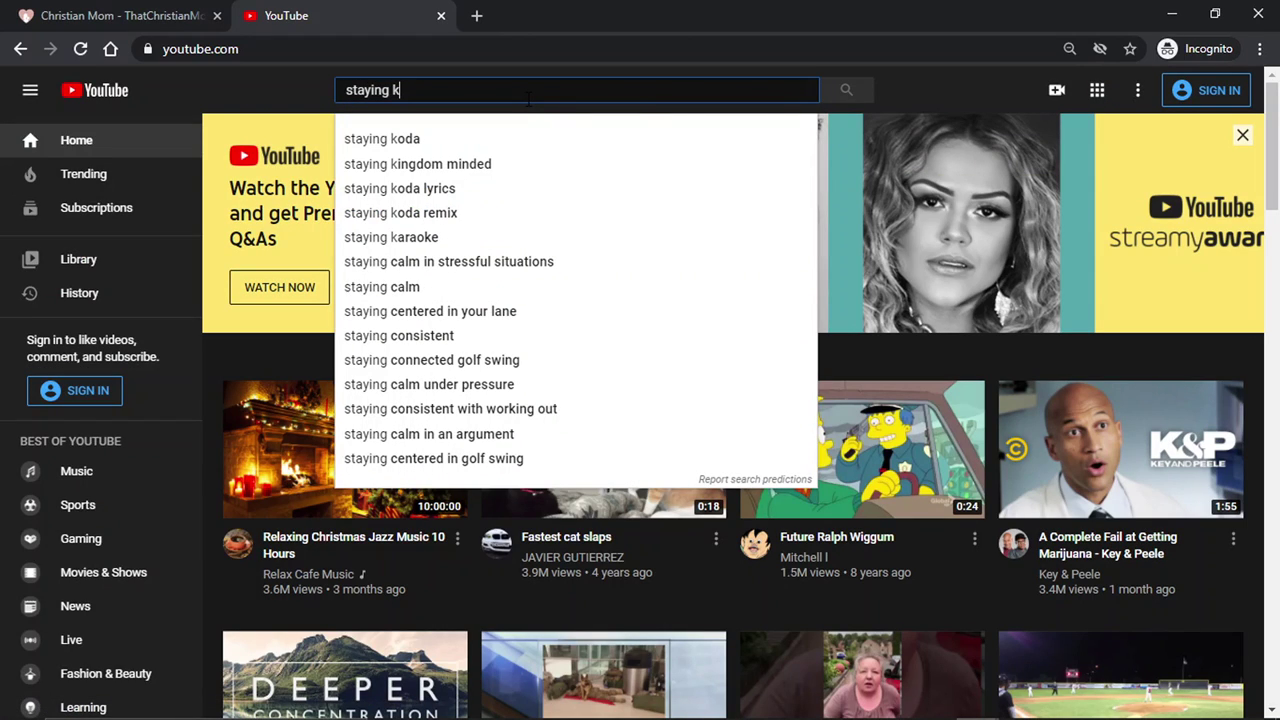
click(489, 164)
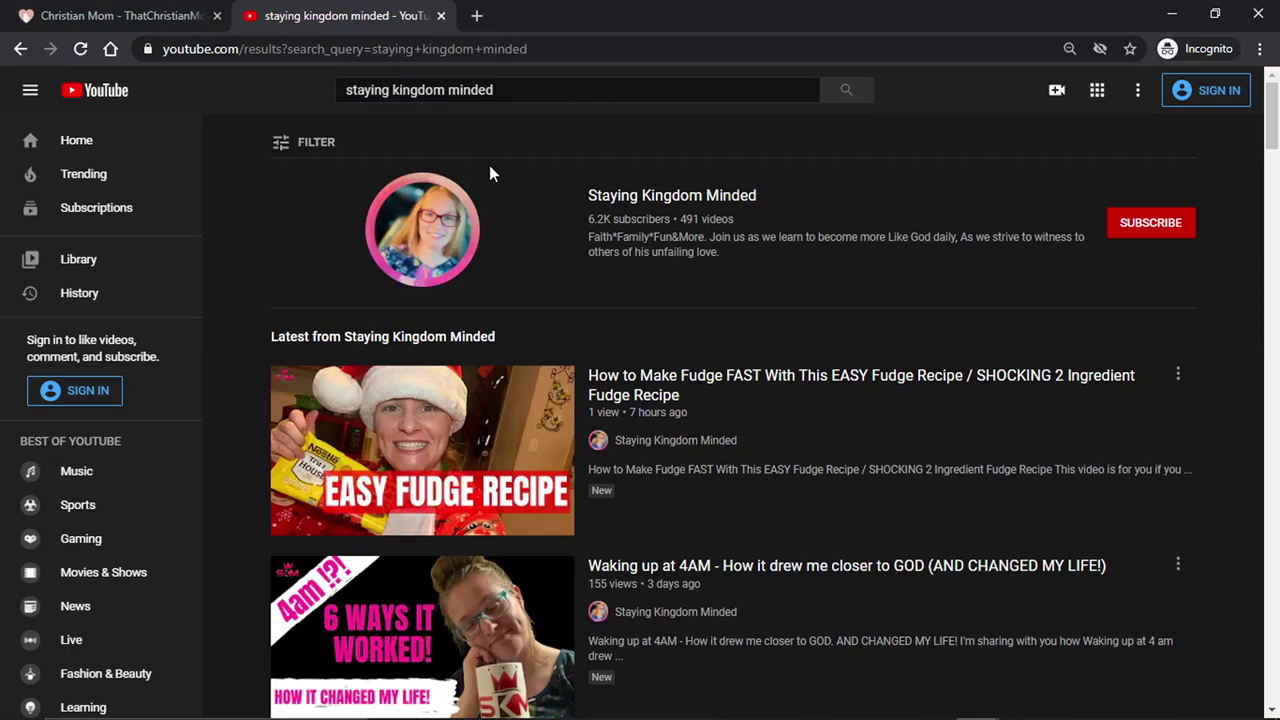
click(438, 222)
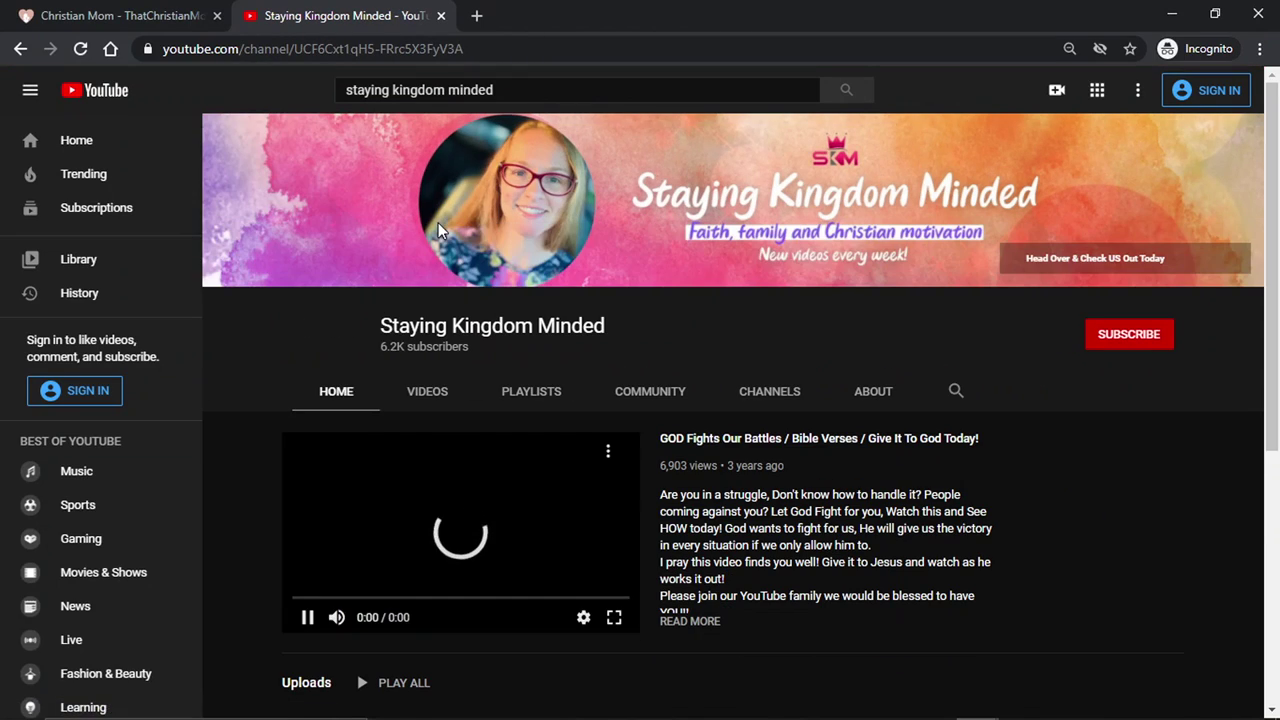
click(429, 396)
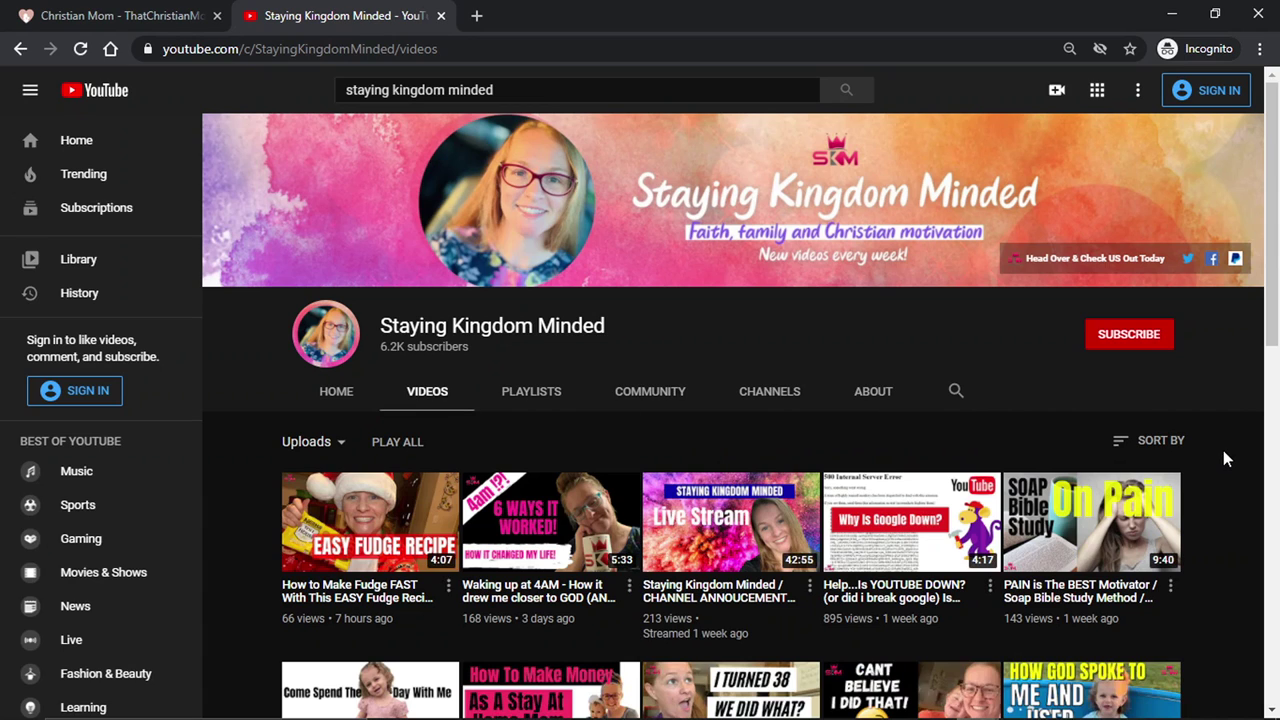
Step: Examine the thumbnails of the Staying Kingdom Minded channel's uploads for design examples
scroll(1223, 451, down, 1)
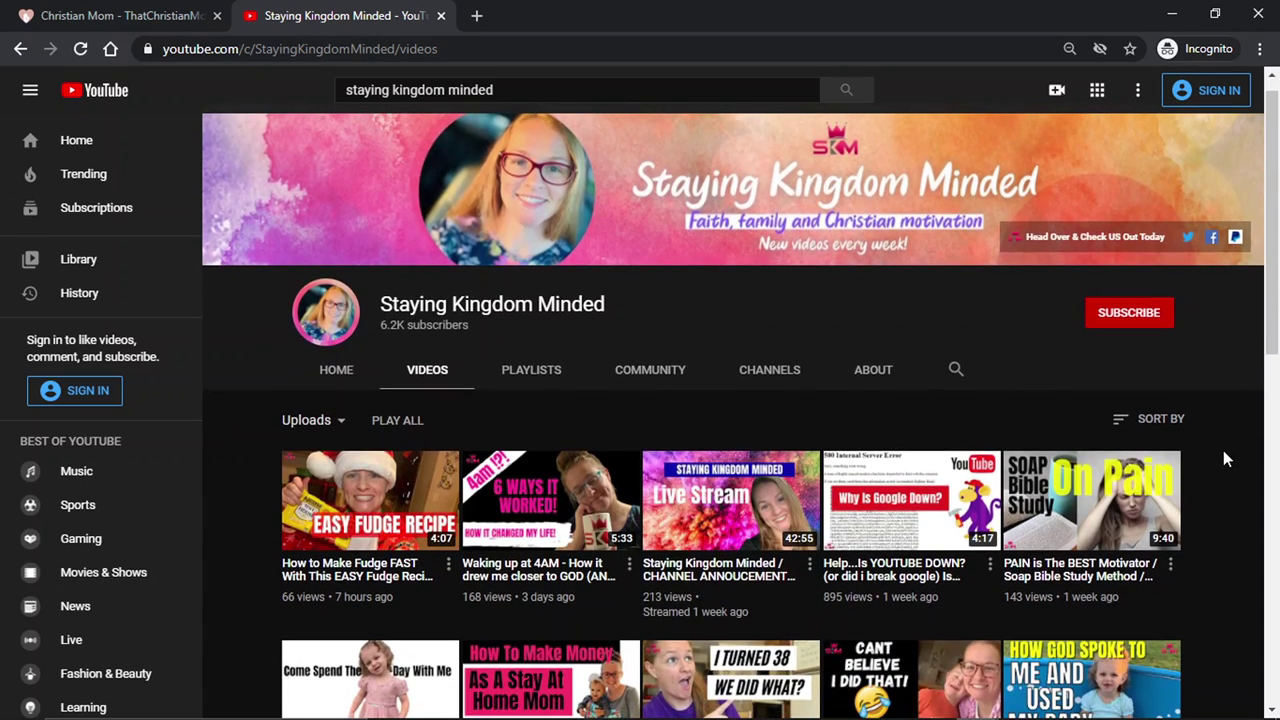
scroll(1223, 458, down, 1)
scroll(1223, 458, down, 2)
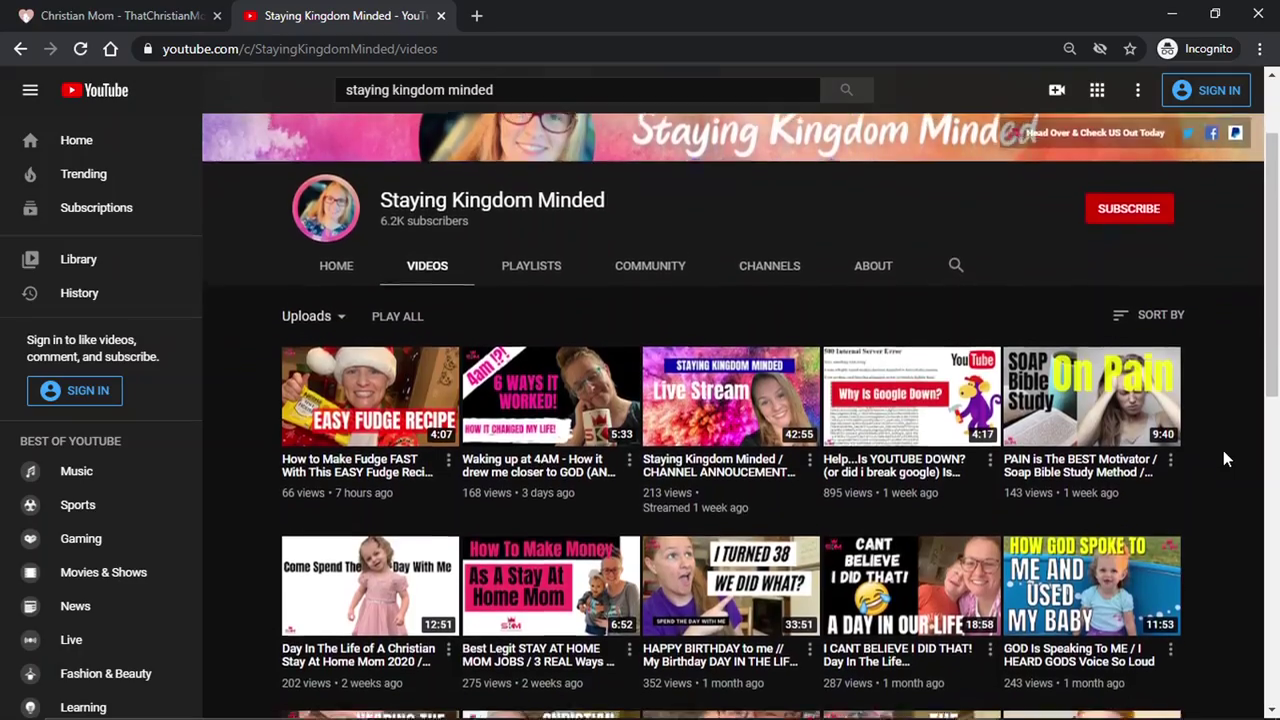
scroll(1223, 458, down, 1)
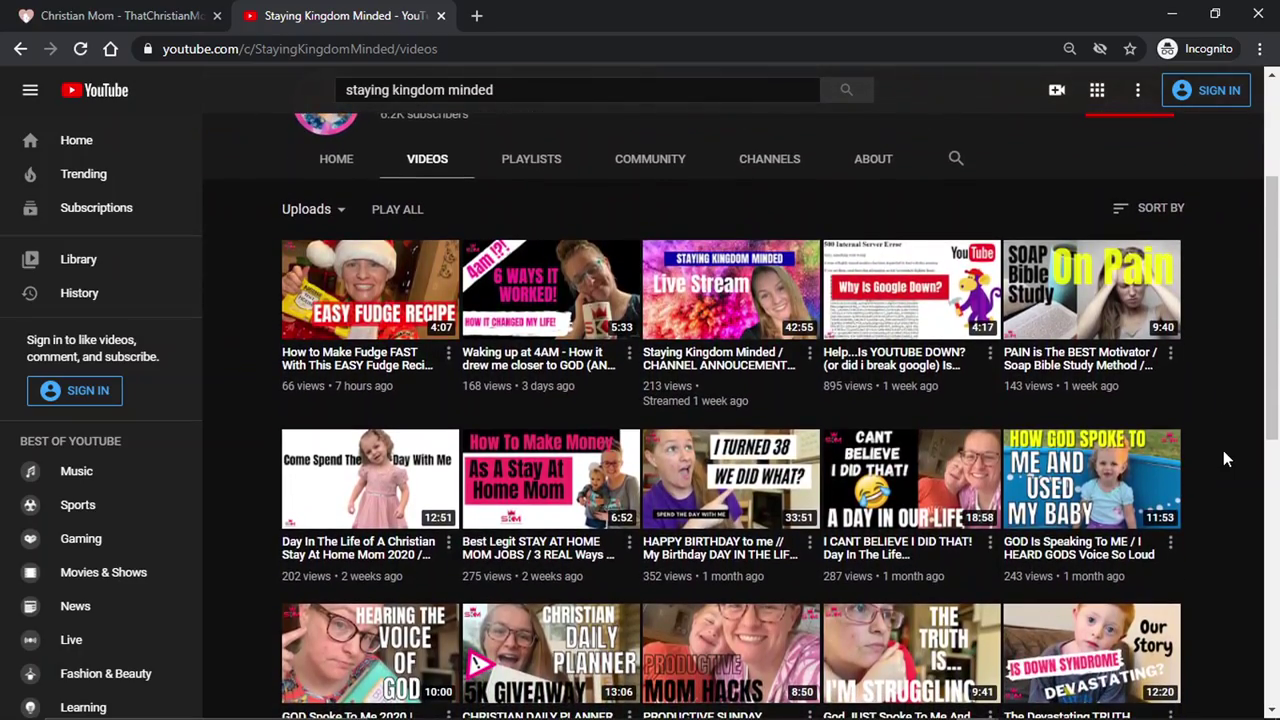
scroll(1223, 458, down, 2)
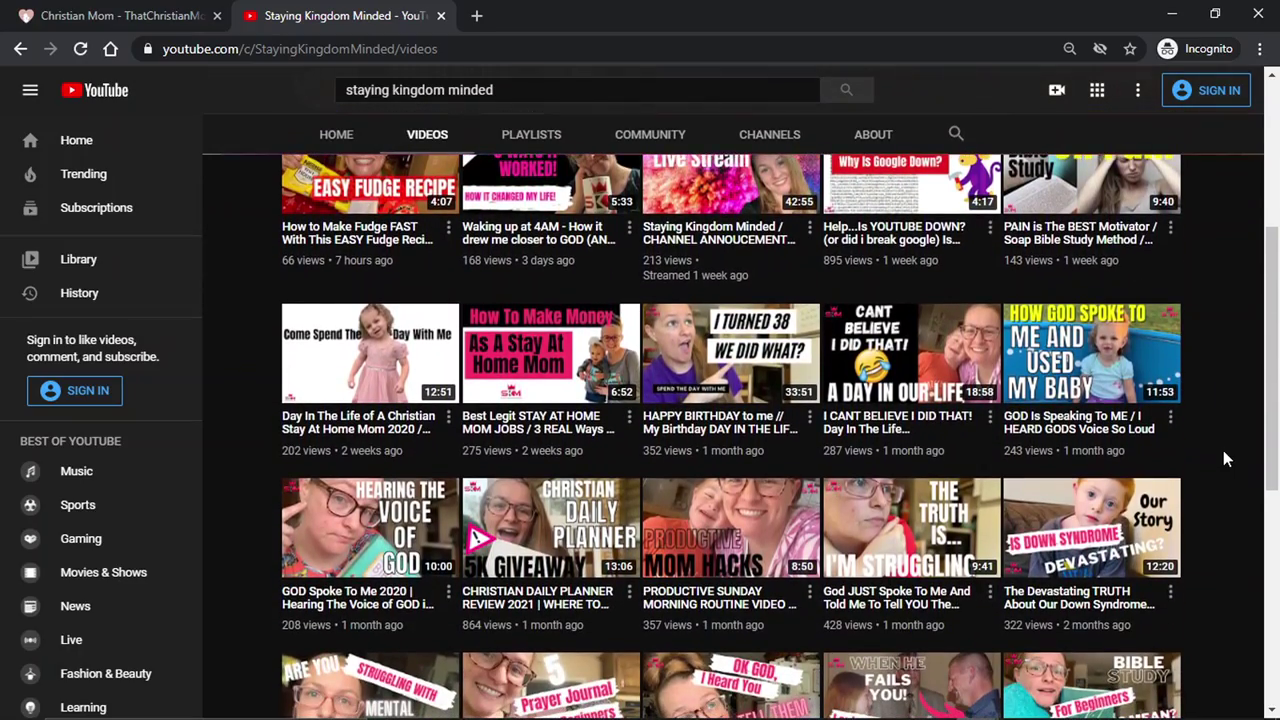
scroll(1226, 458, down, 2)
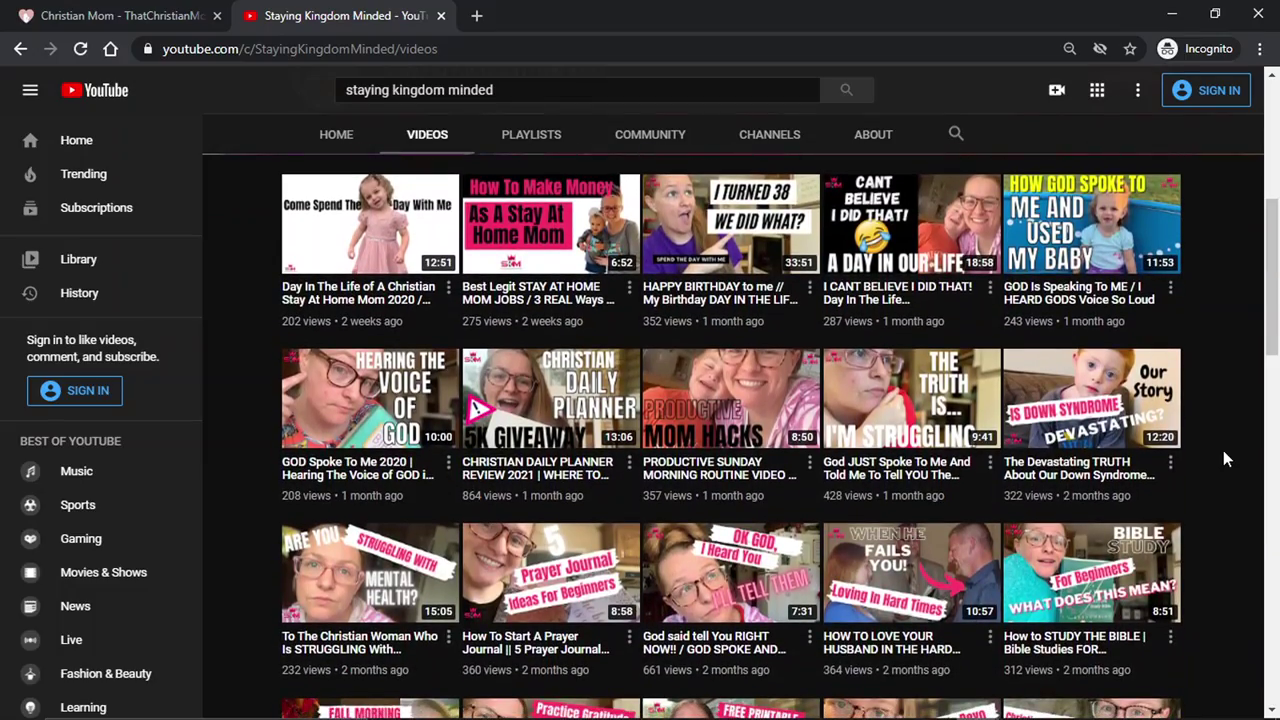
scroll(1226, 458, down, 2)
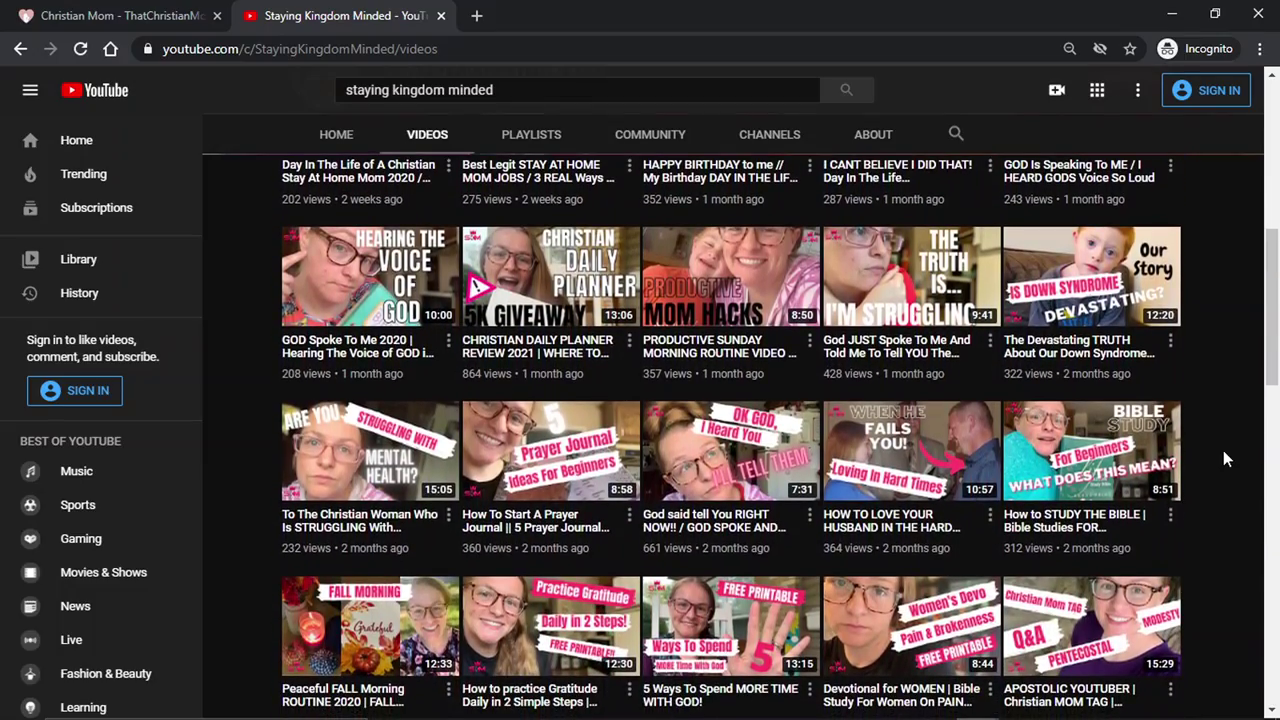
scroll(1226, 458, down, 2)
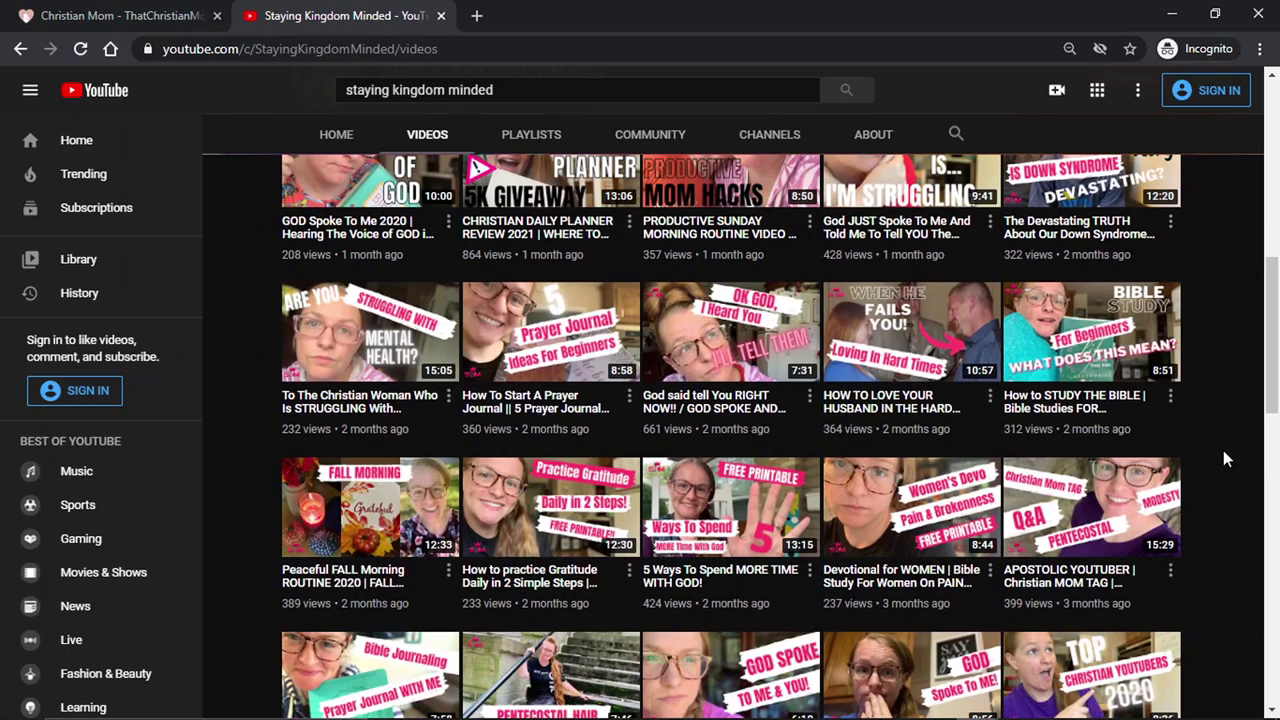
scroll(1223, 450, down, 1)
scroll(670, 192, up, 3)
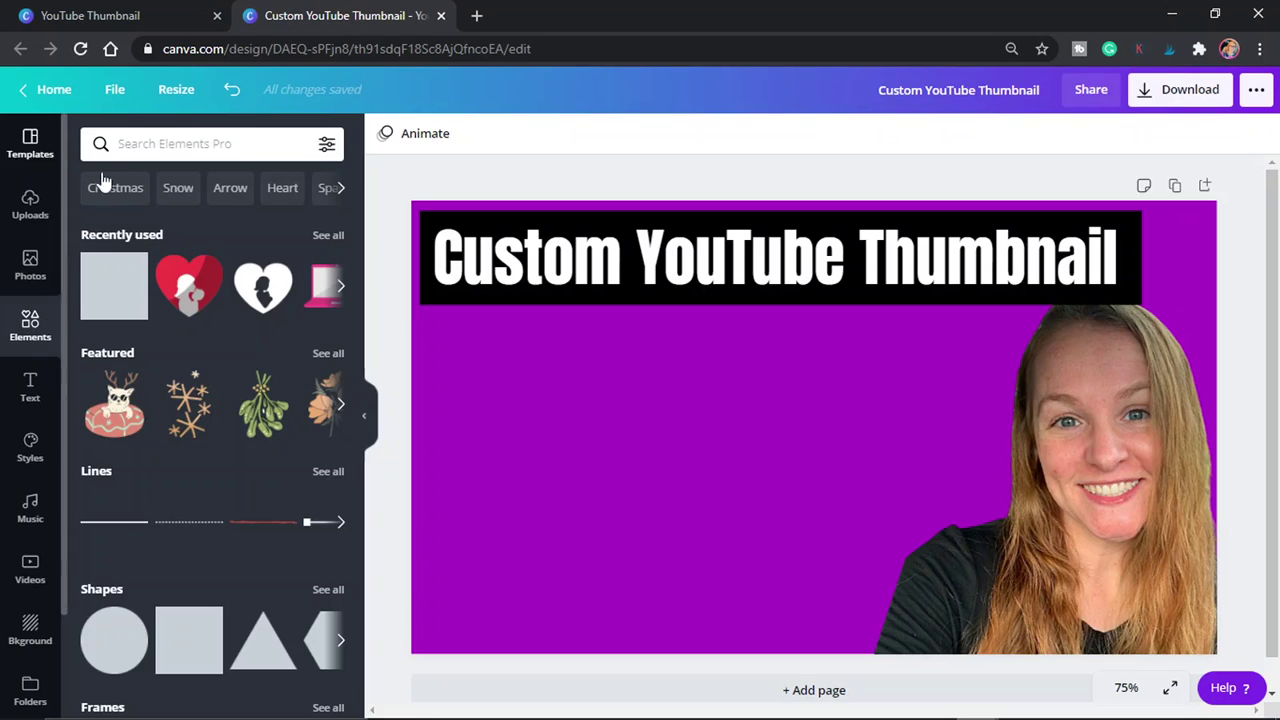
Step: In the Canva design, search the elements for "youtube" and add the single-colour stacked You Tube logo
click(155, 146)
text(youtub)
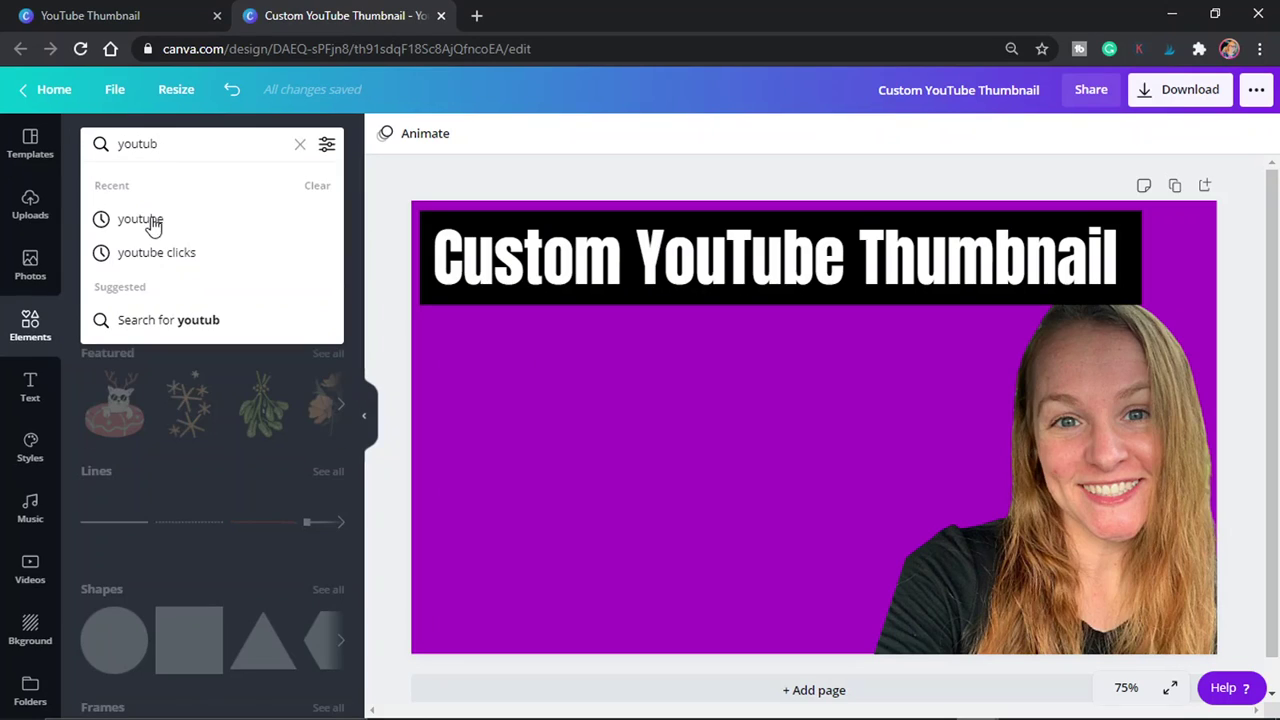
click(152, 224)
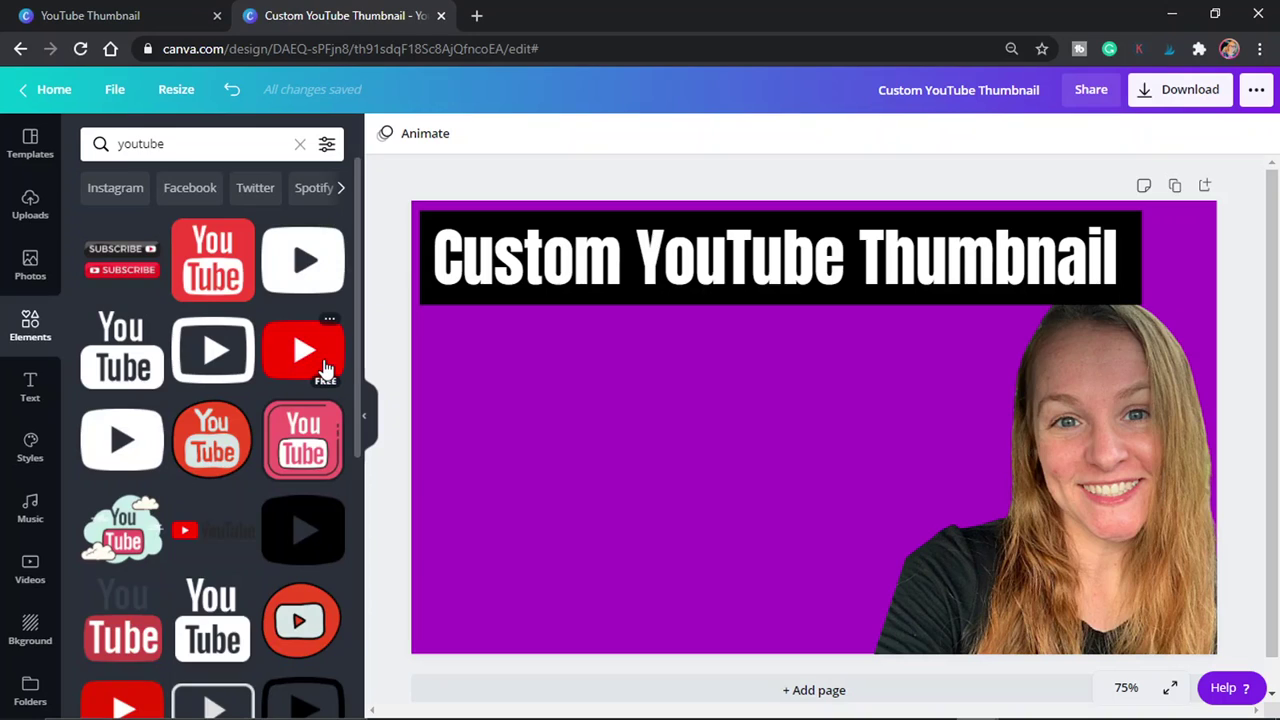
click(230, 612)
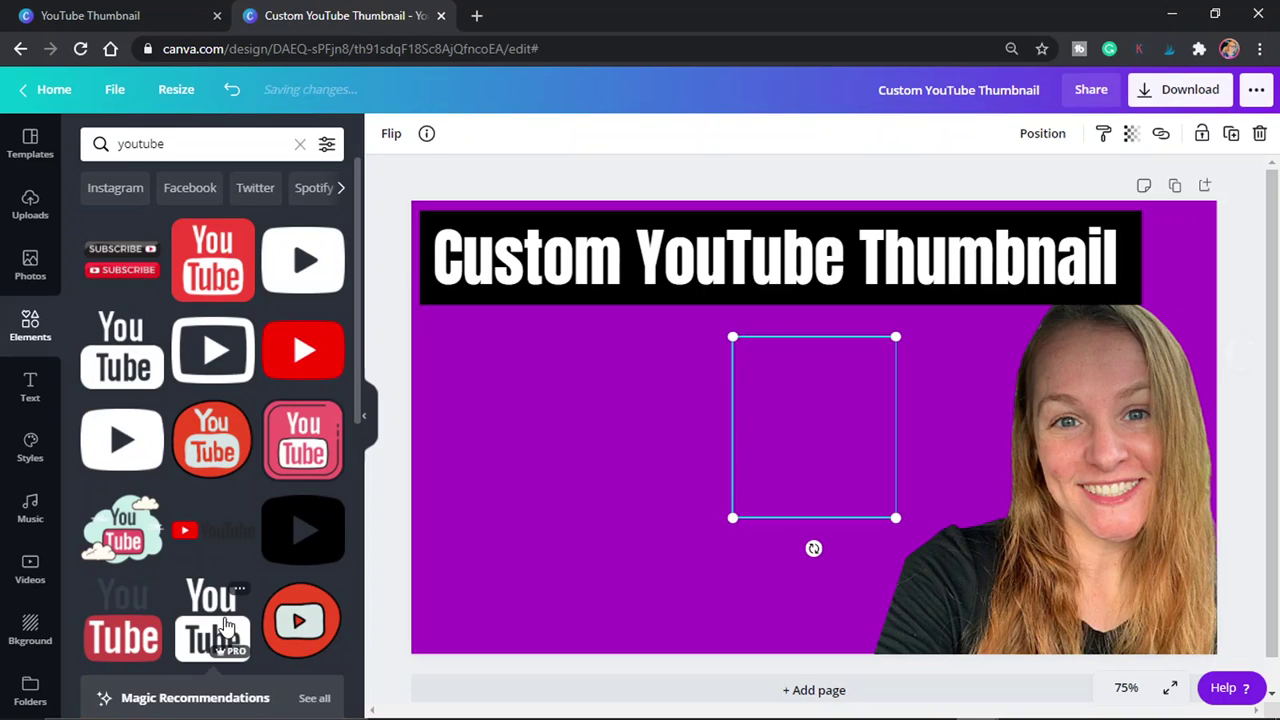
Step: Move the YouTube logo toward the lower left of the thumbnail, enlarge it and recolour it white
drag(809, 430, 693, 477)
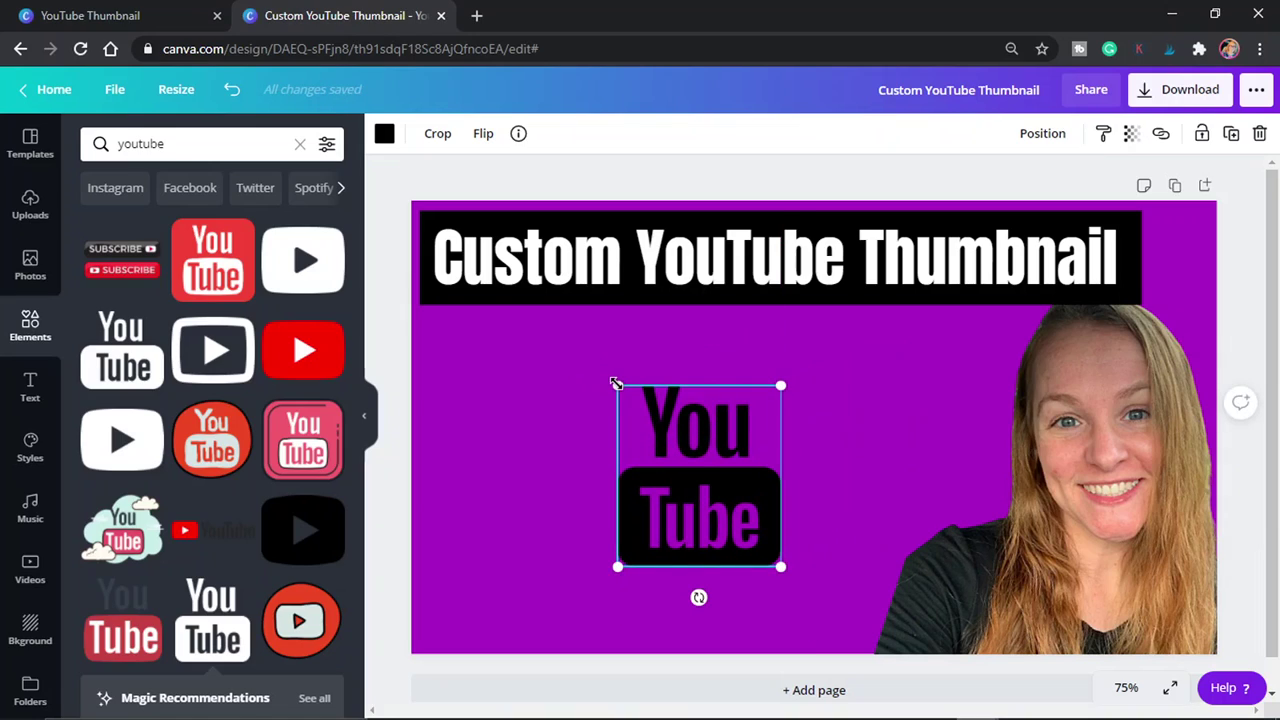
drag(532, 357, 523, 354)
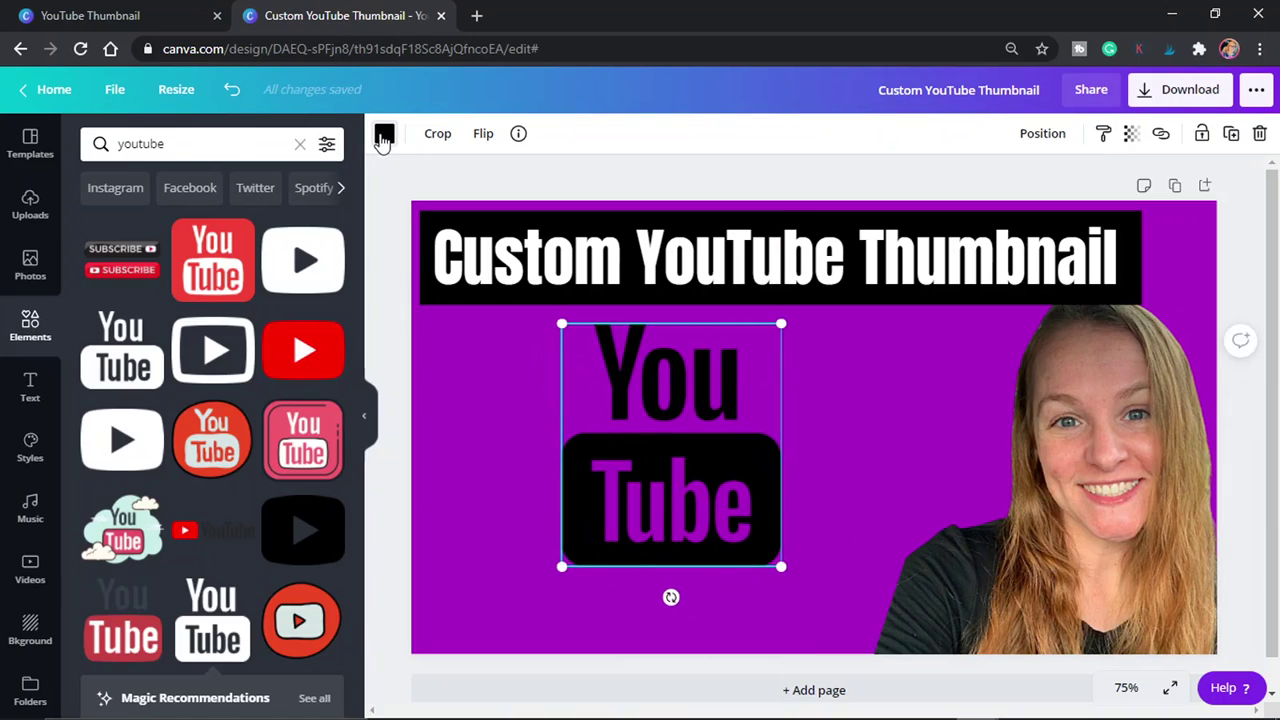
click(384, 134)
click(189, 301)
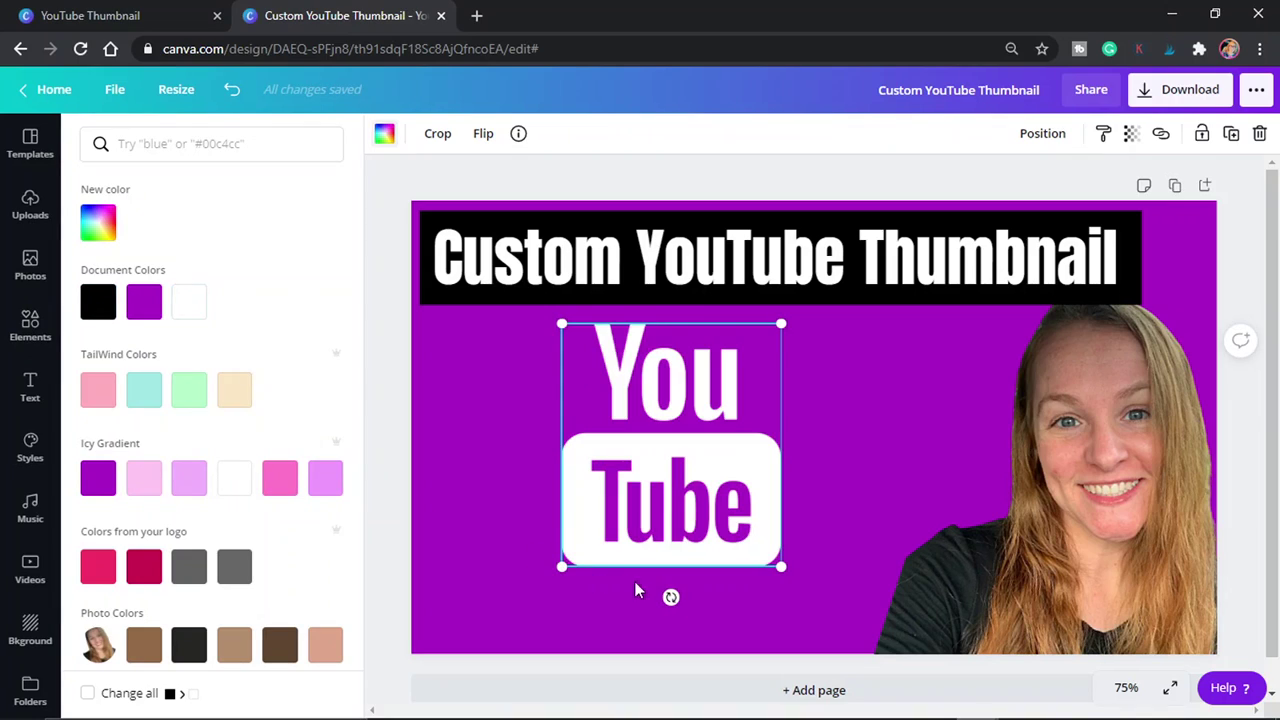
Step: Rotate the YouTube logo to -13° and position it in the left half of the thumbnail below the heading
drag(671, 597, 706, 600)
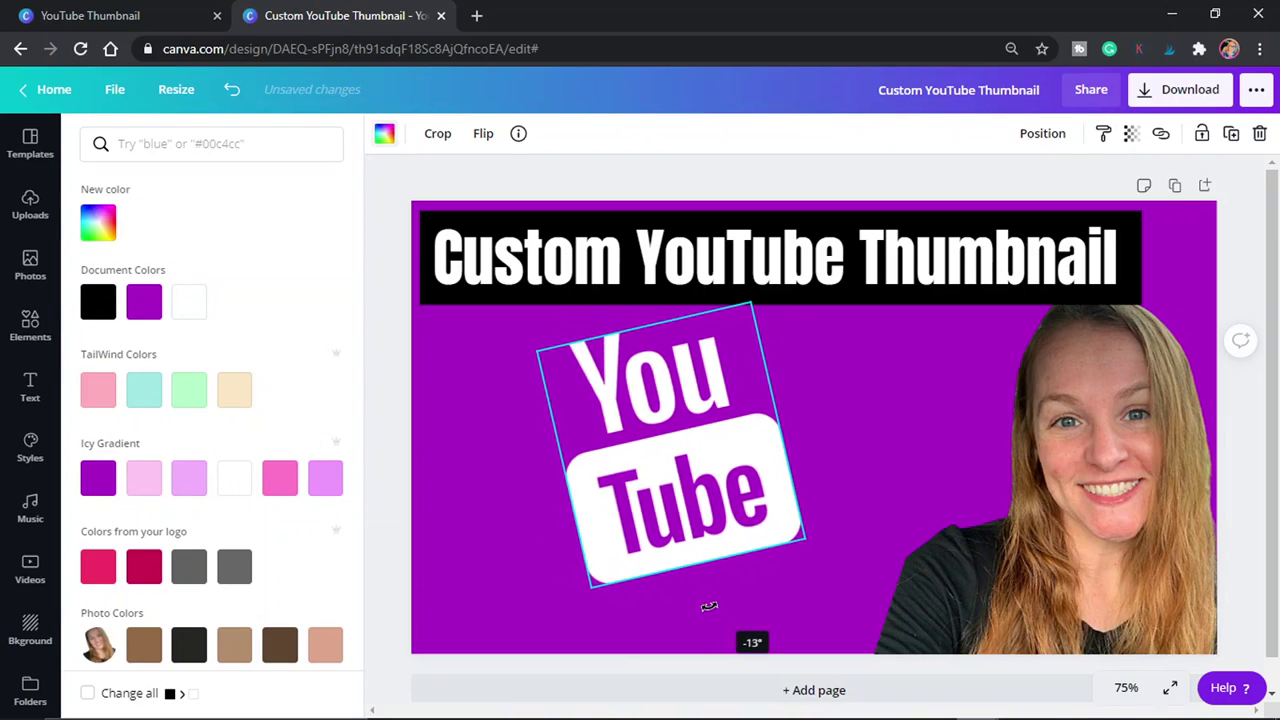
click(735, 478)
drag(739, 466, 650, 511)
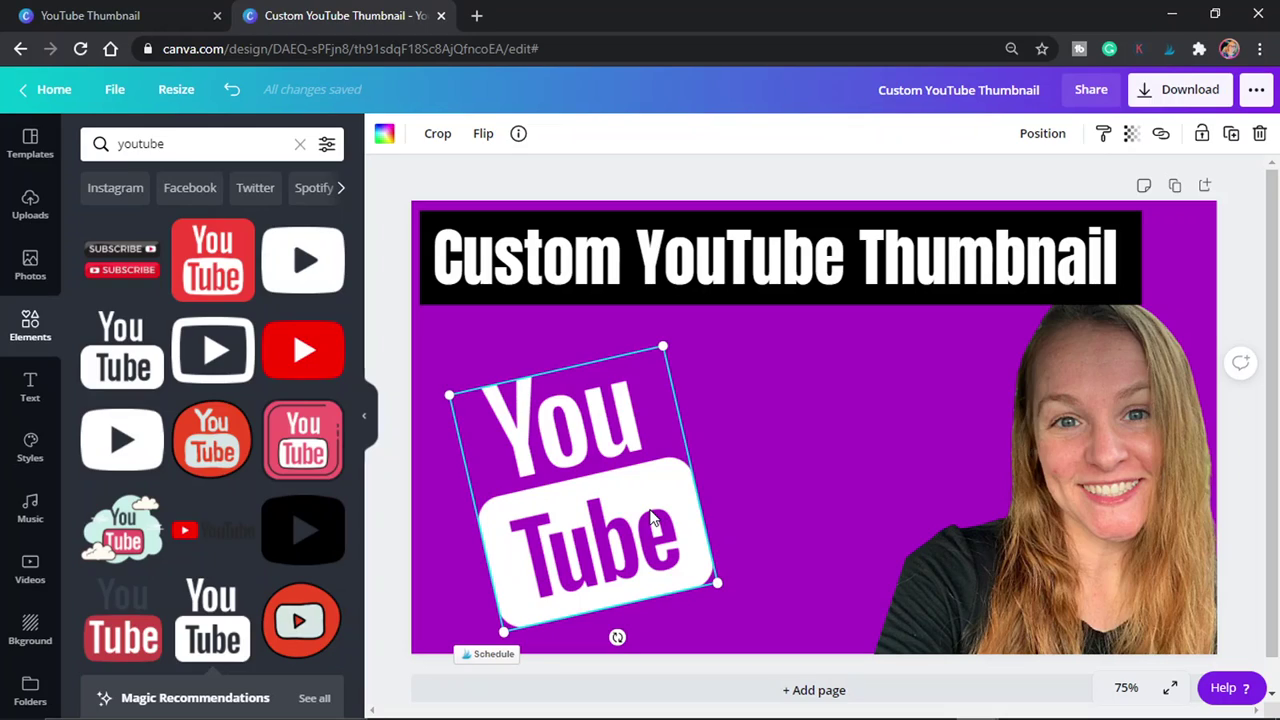
click(920, 385)
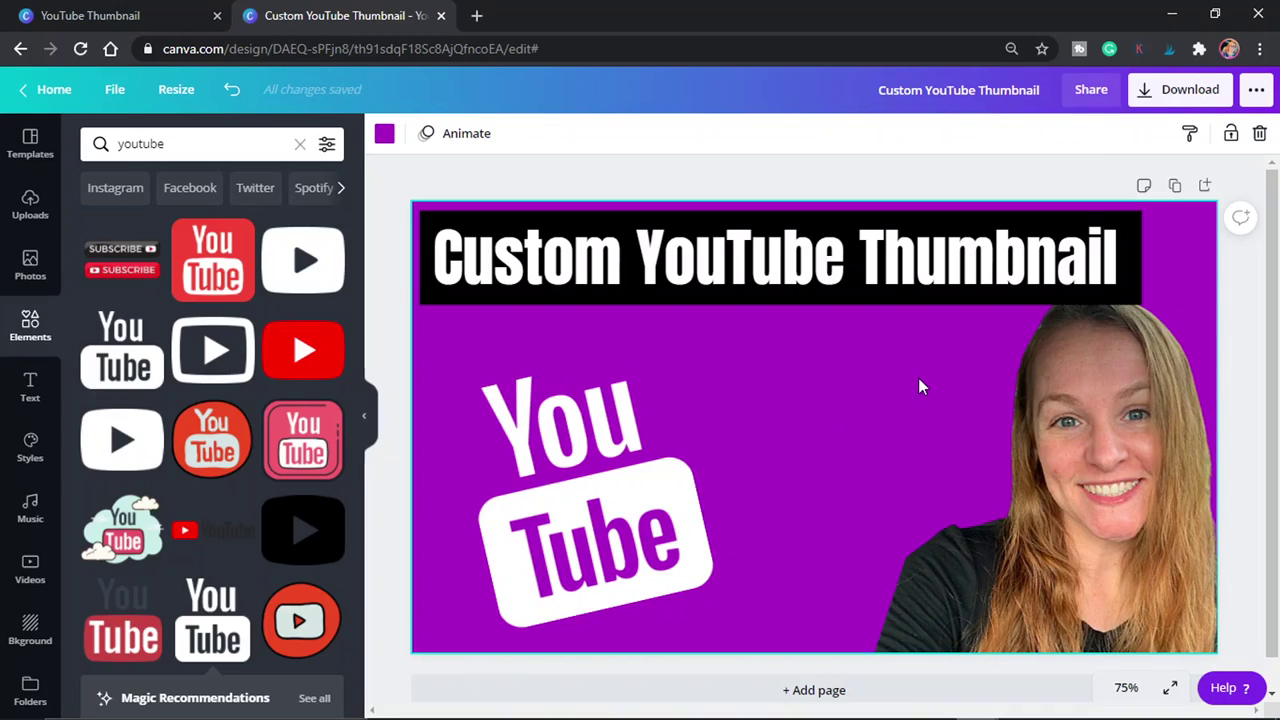
drag(651, 494, 674, 468)
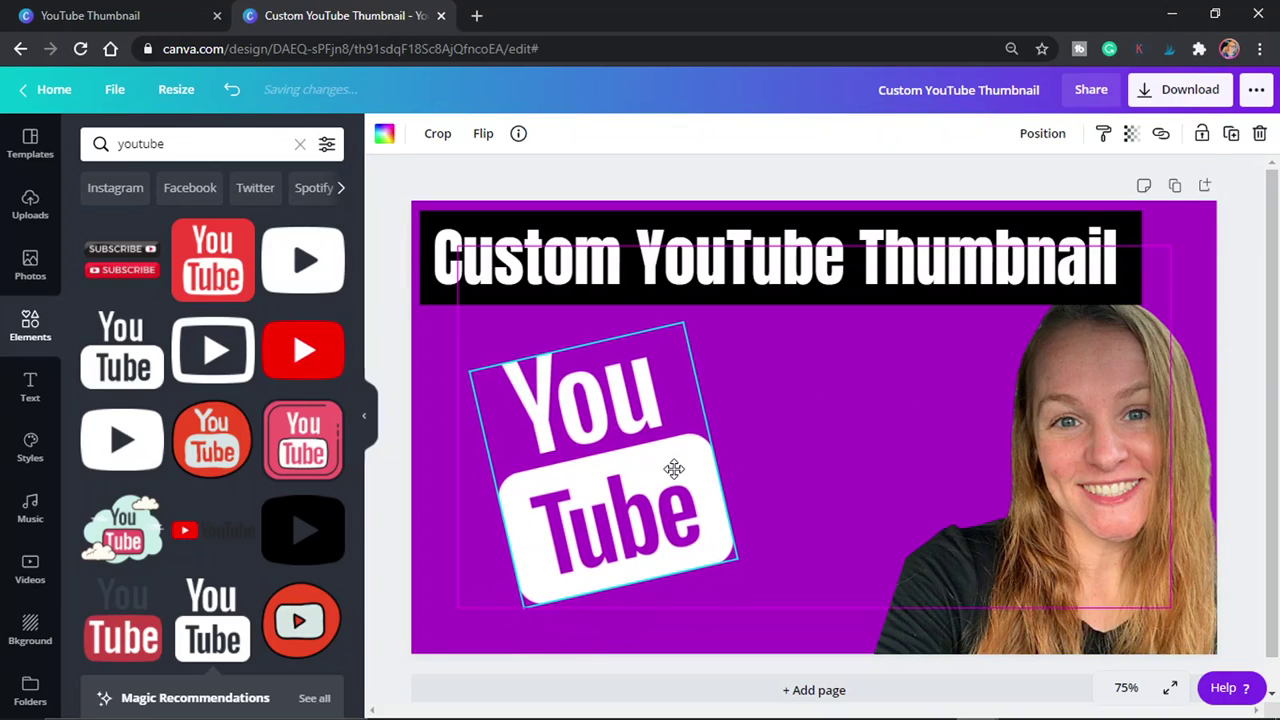
click(802, 442)
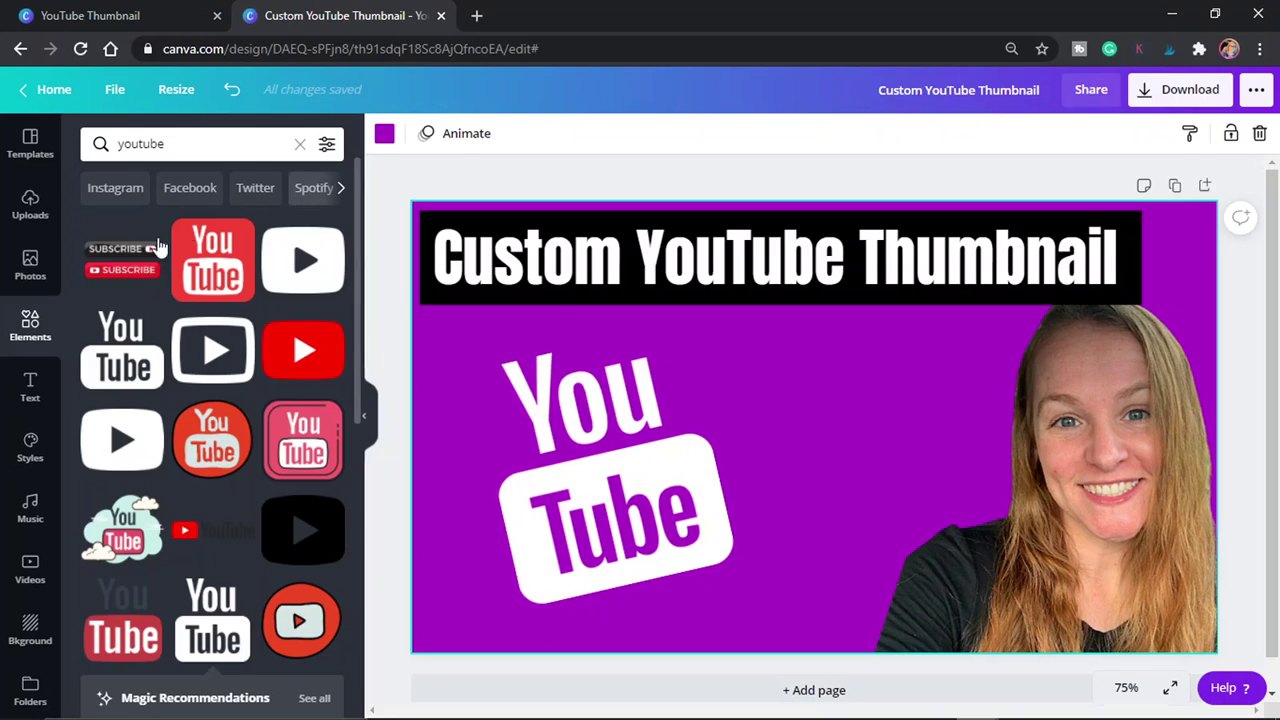
Step: Add a heading reading "4" between the YouTube logo and the portrait and enlarge it
click(30, 390)
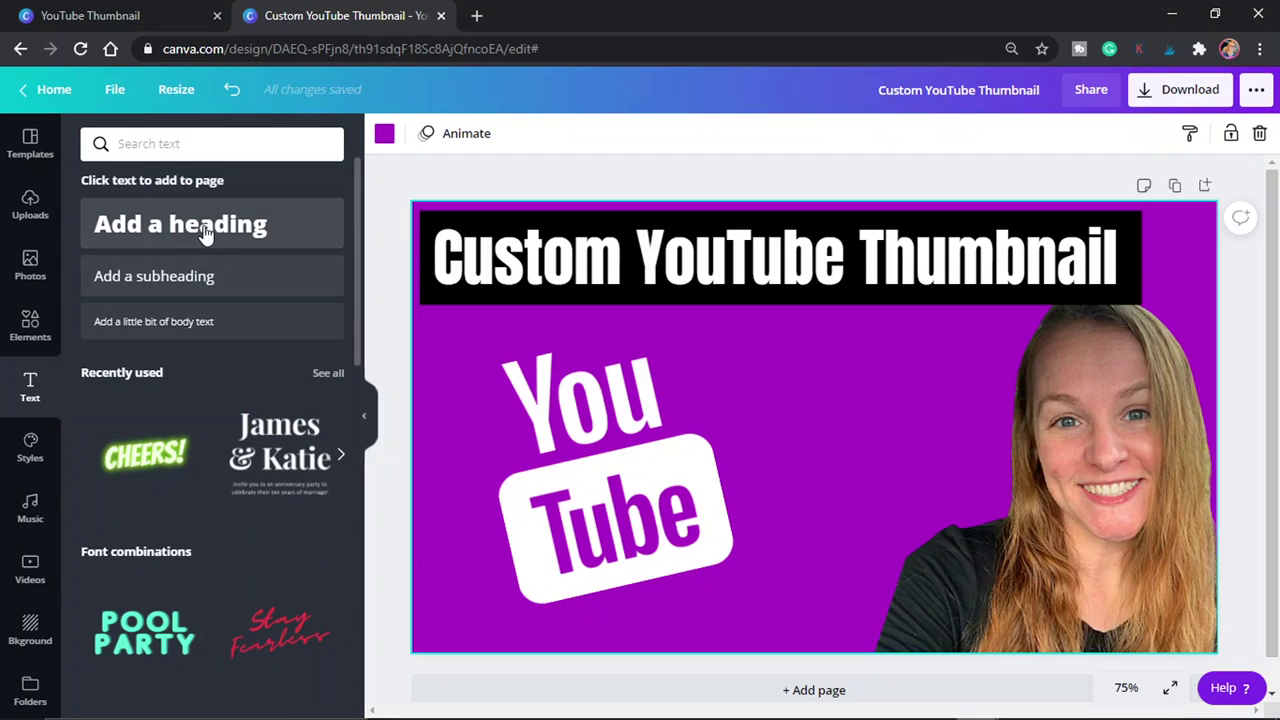
click(205, 228)
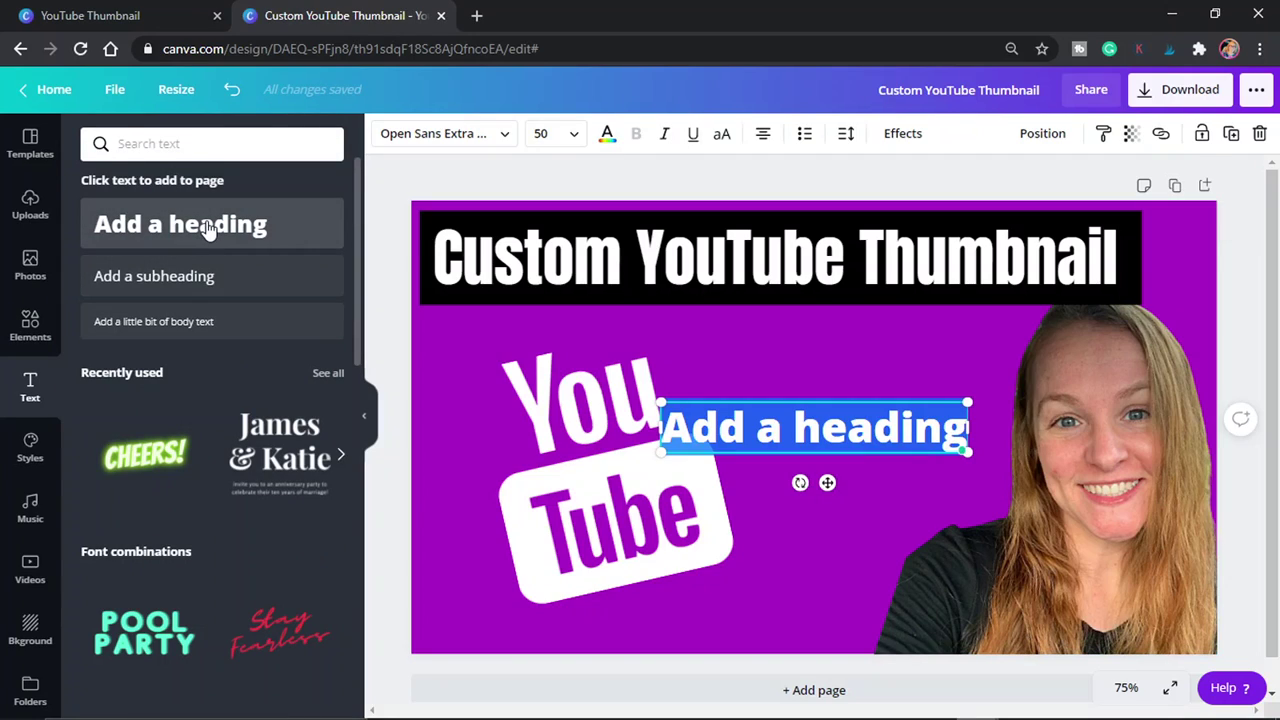
text(4)
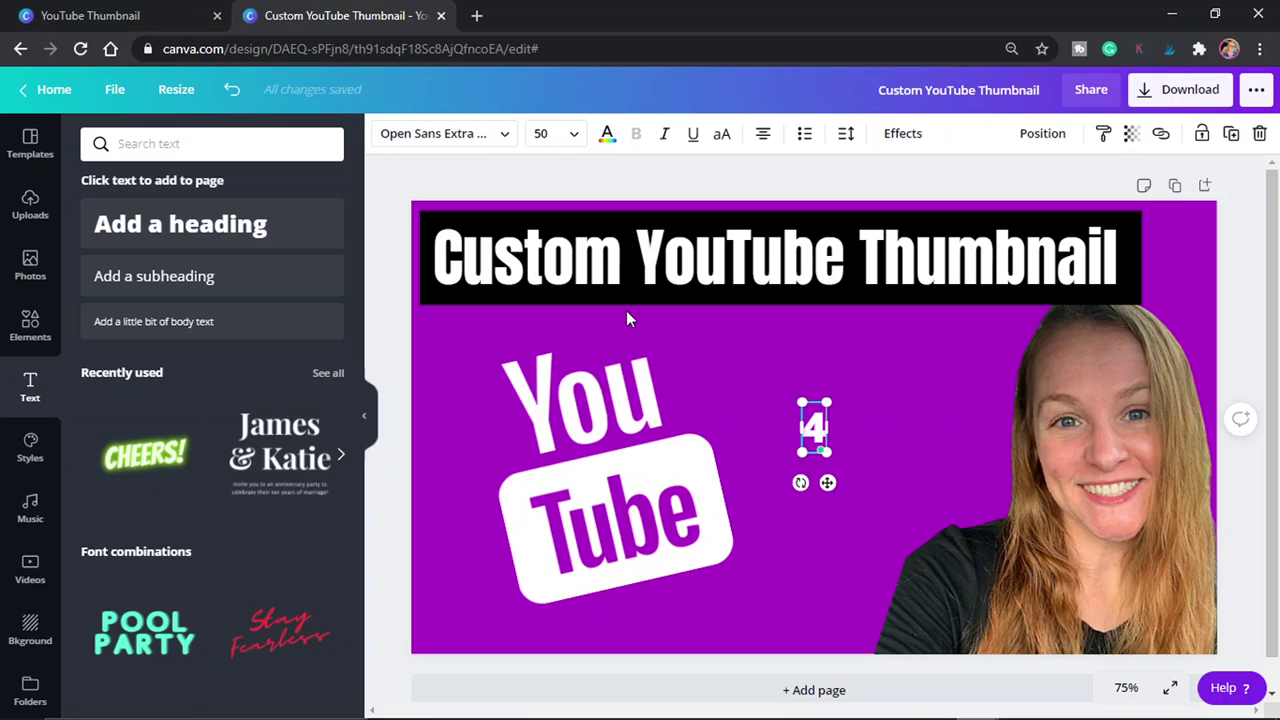
drag(802, 400, 712, 318)
Step: Add a second heading reading "Beginners", and move the "4" up against the black bar, enlarged to size 171
click(277, 248)
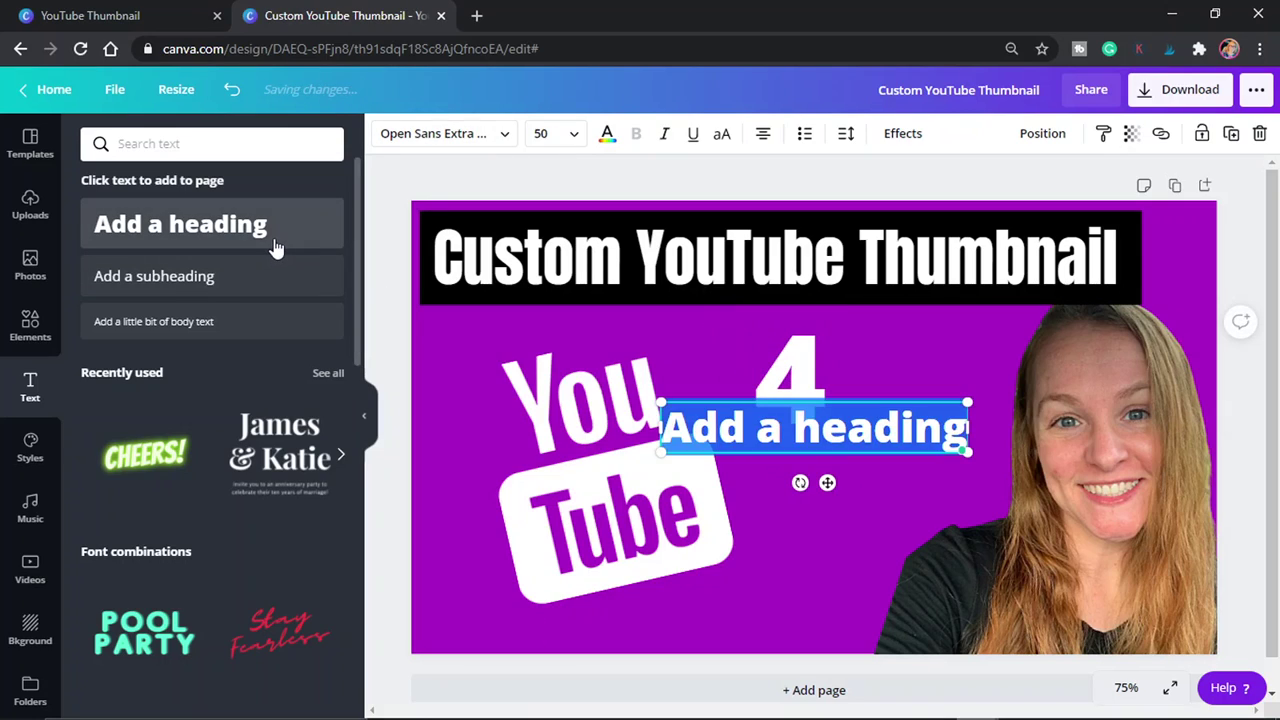
text(Beginners)
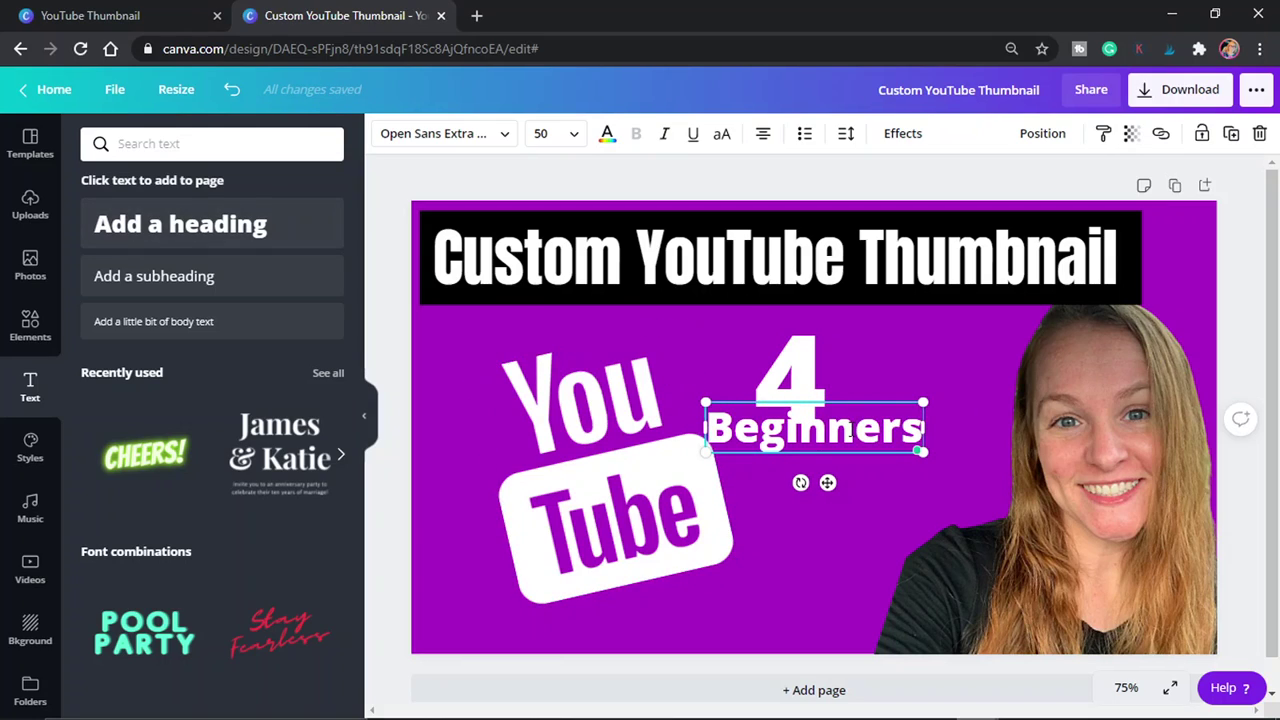
drag(800, 378, 754, 342)
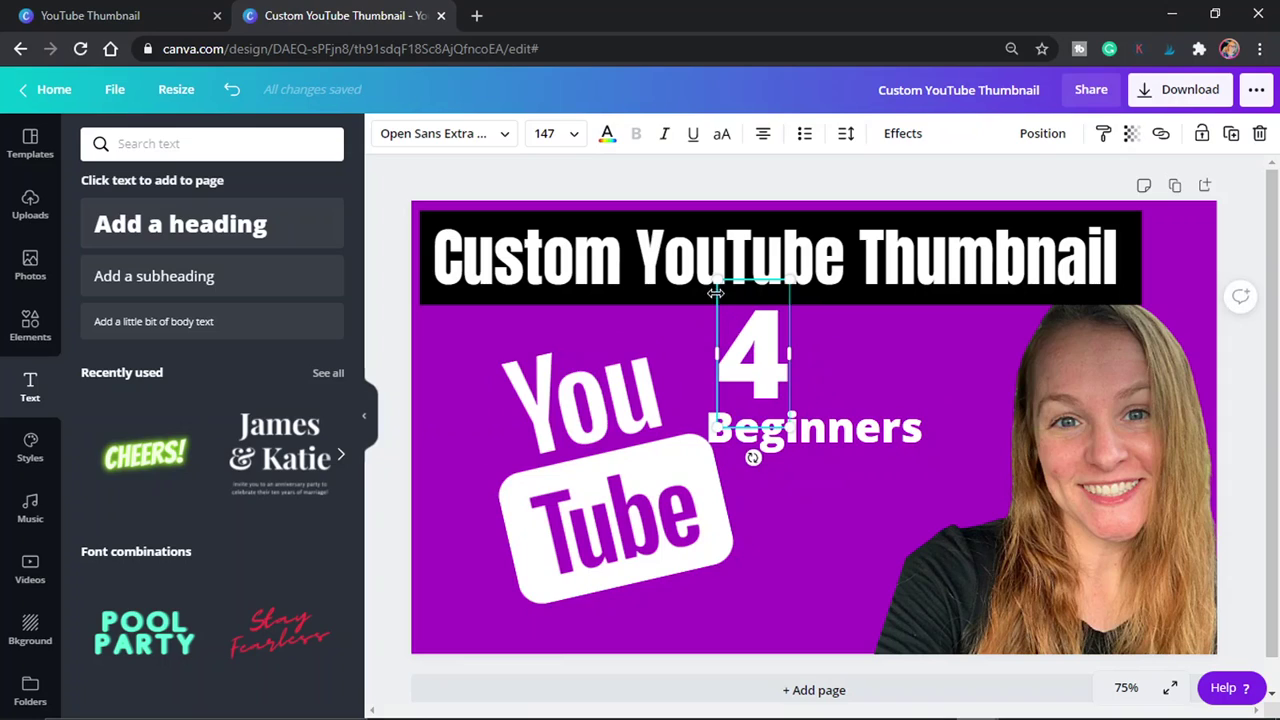
drag(716, 283, 706, 258)
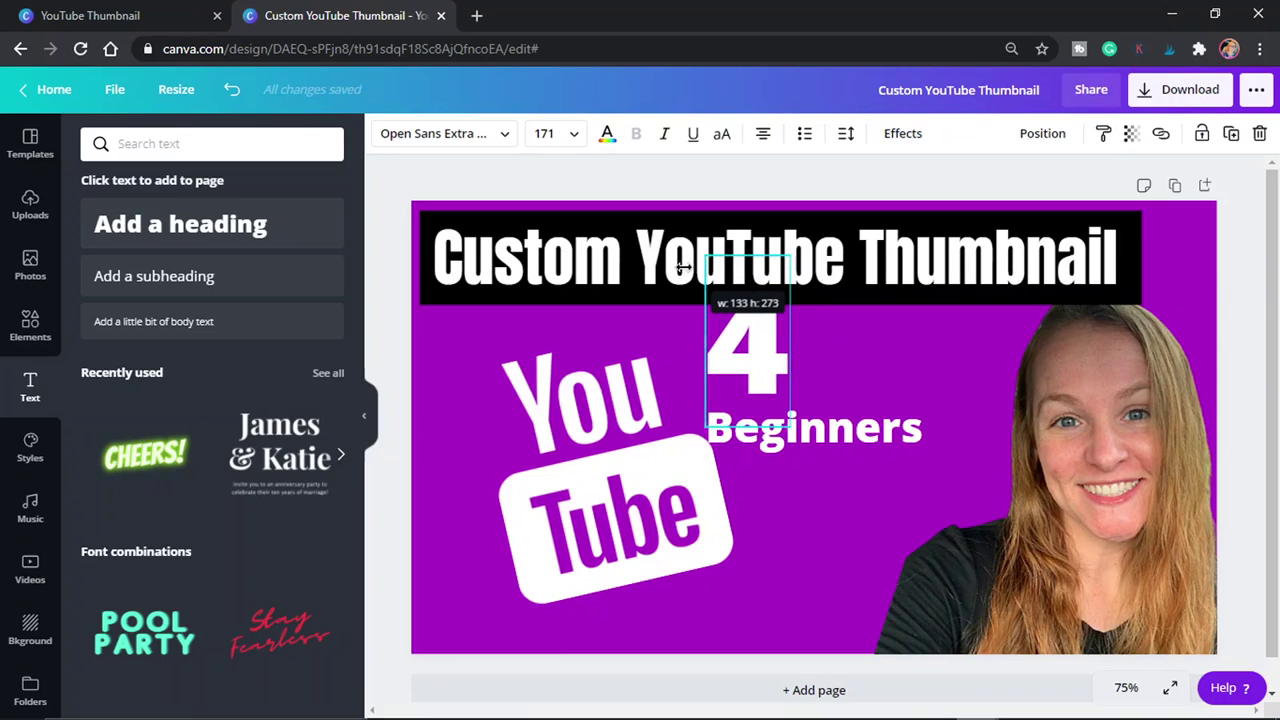
Step: Place "Beginners" at the lower right of the "4" and format it in black Anton at size 72.7
drag(835, 432, 908, 403)
click(446, 140)
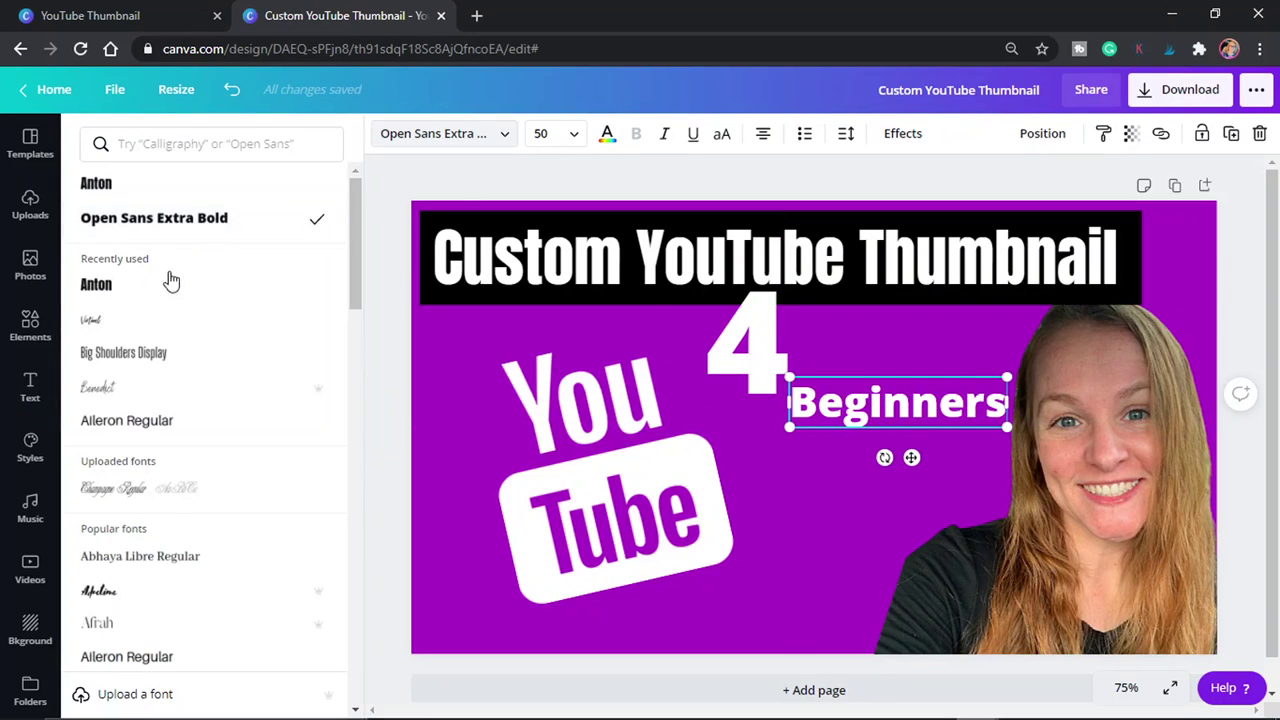
click(160, 287)
click(607, 136)
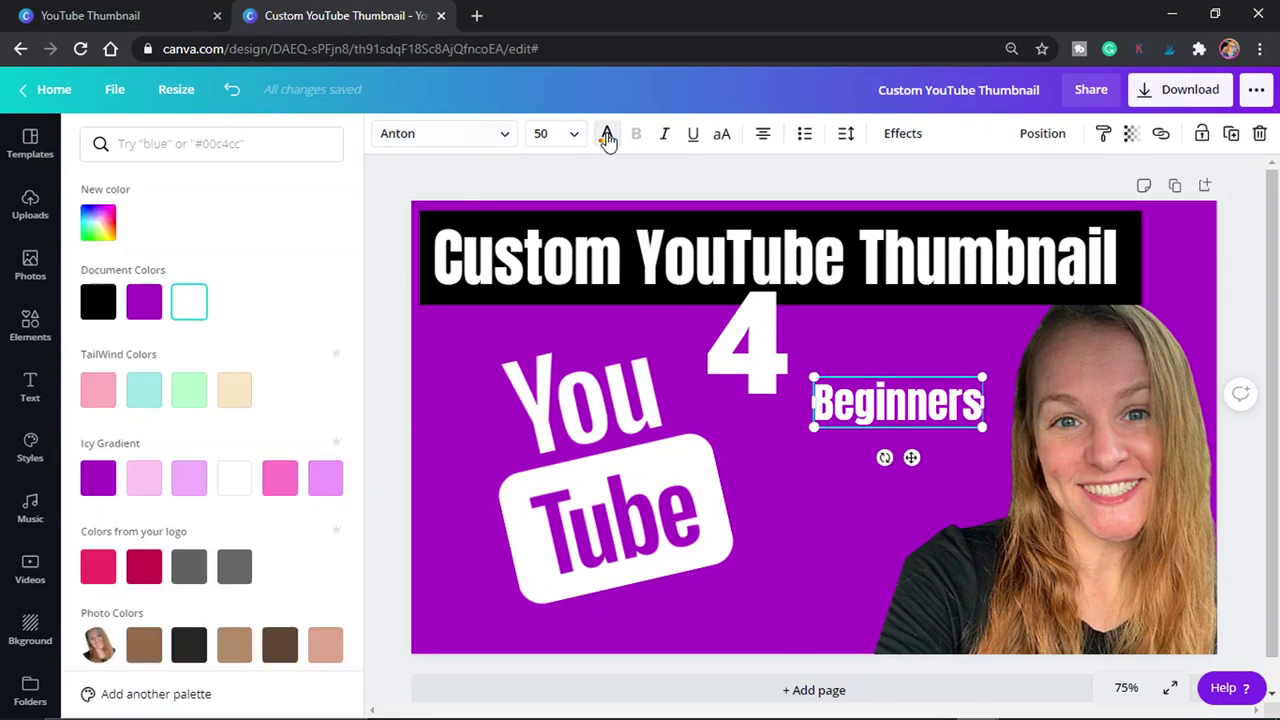
click(98, 301)
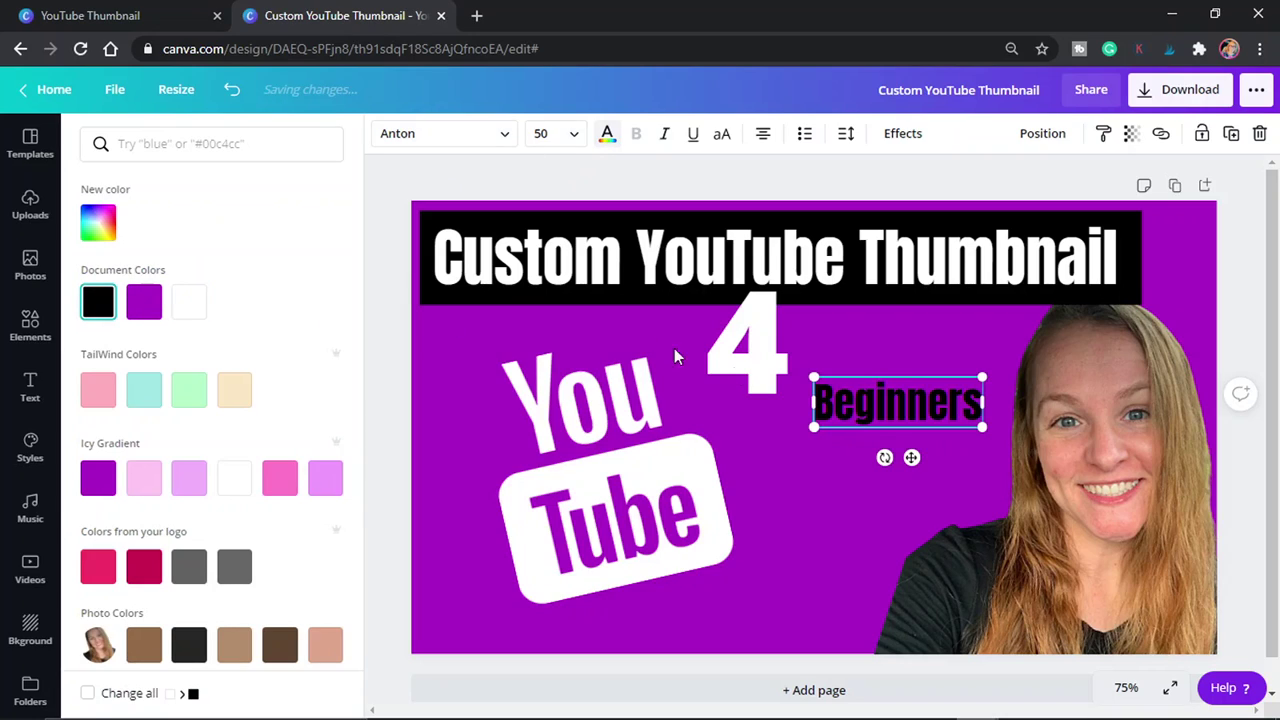
drag(993, 435, 1027, 441)
drag(805, 368, 779, 362)
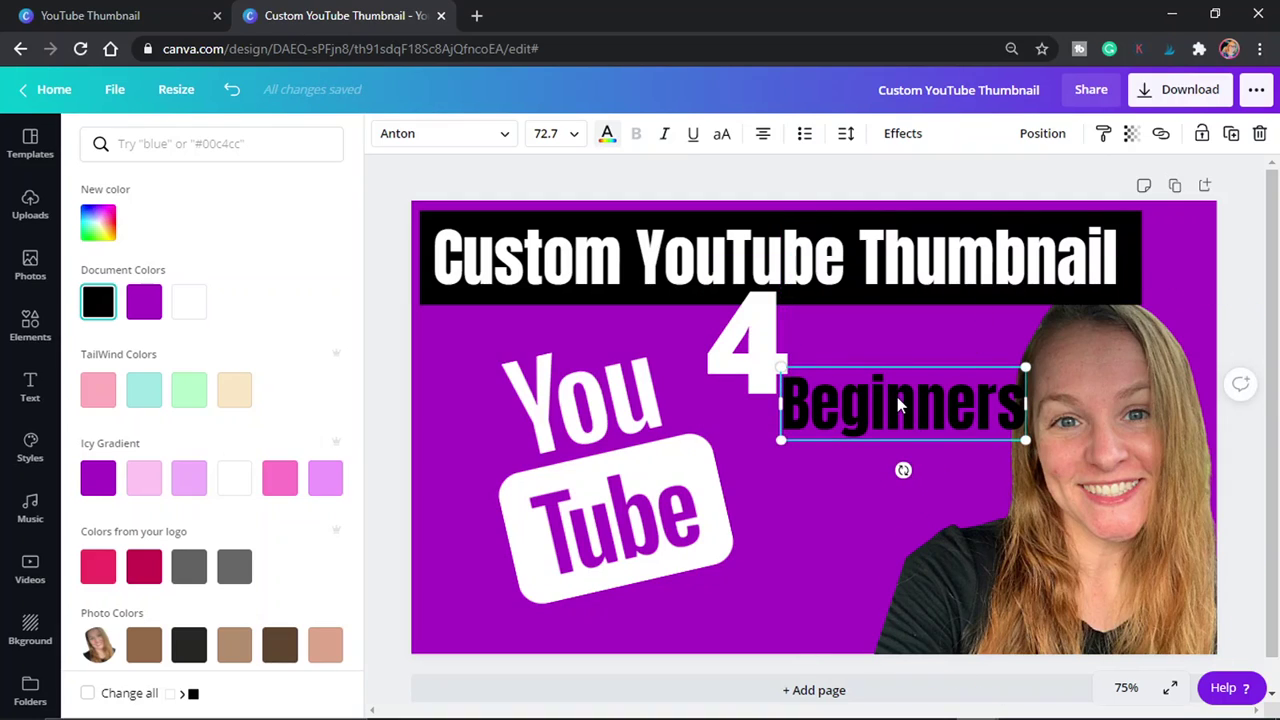
Step: Shift the YouTube logo, the "4" and the "Beginners" text to the left, clear of the portrait
drag(586, 423, 541, 431)
drag(682, 374, 704, 350)
drag(905, 391, 886, 394)
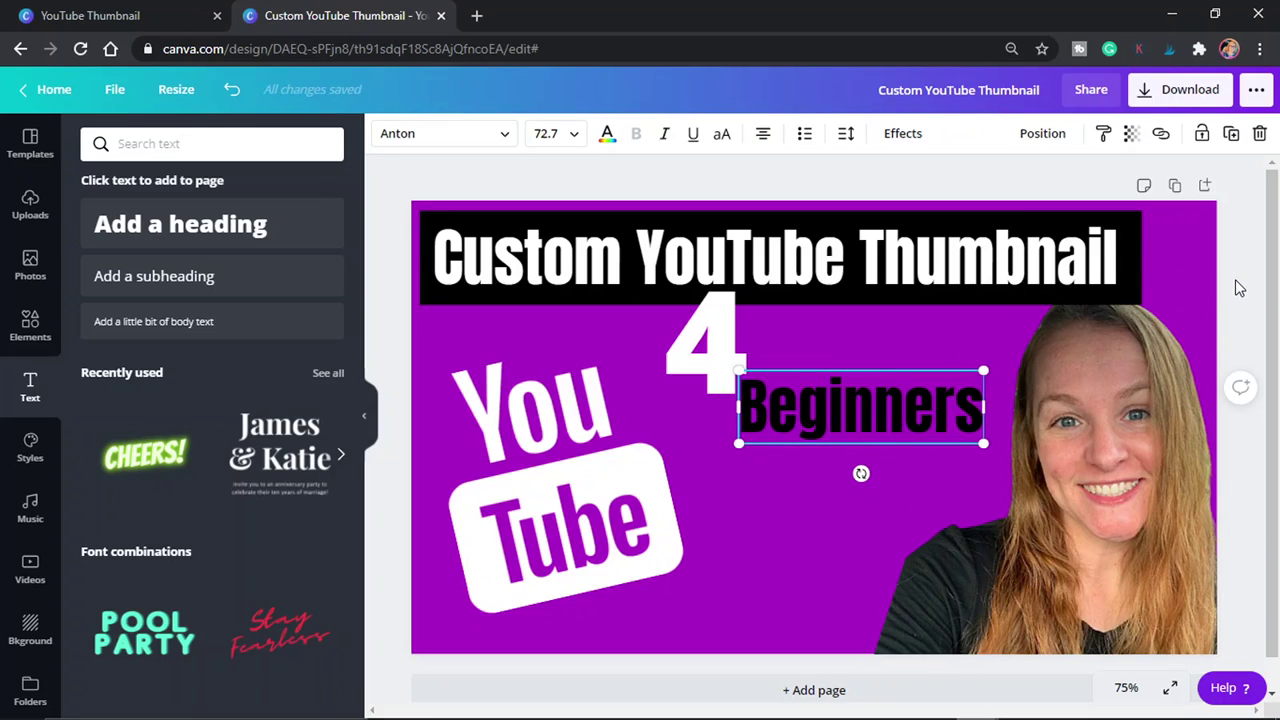
click(1206, 276)
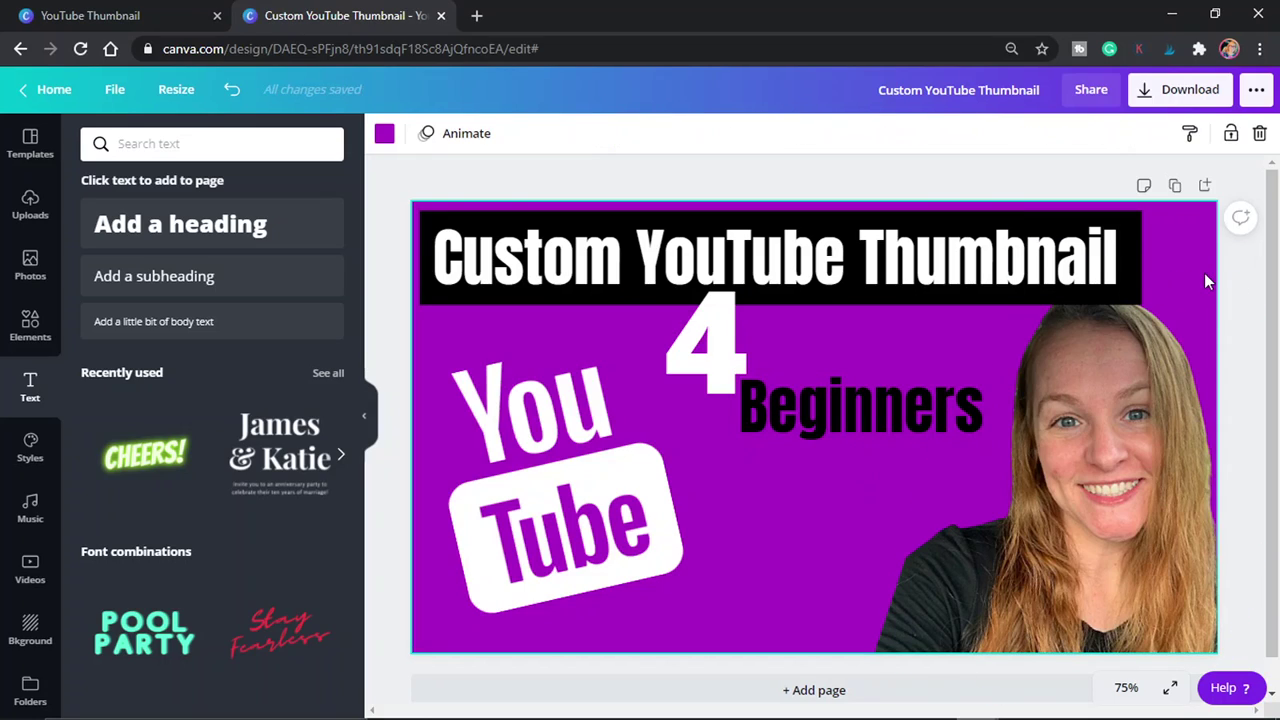
Step: Download the thumbnail design as a JPG image
click(1152, 92)
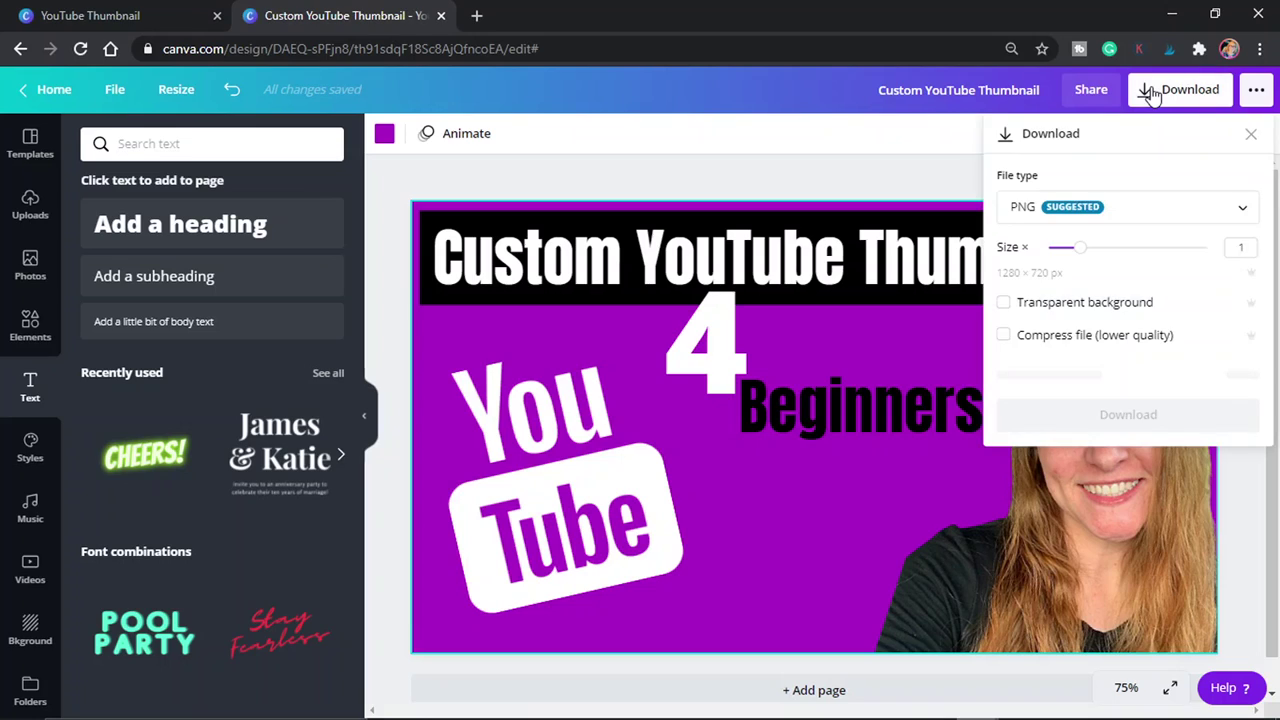
click(1112, 212)
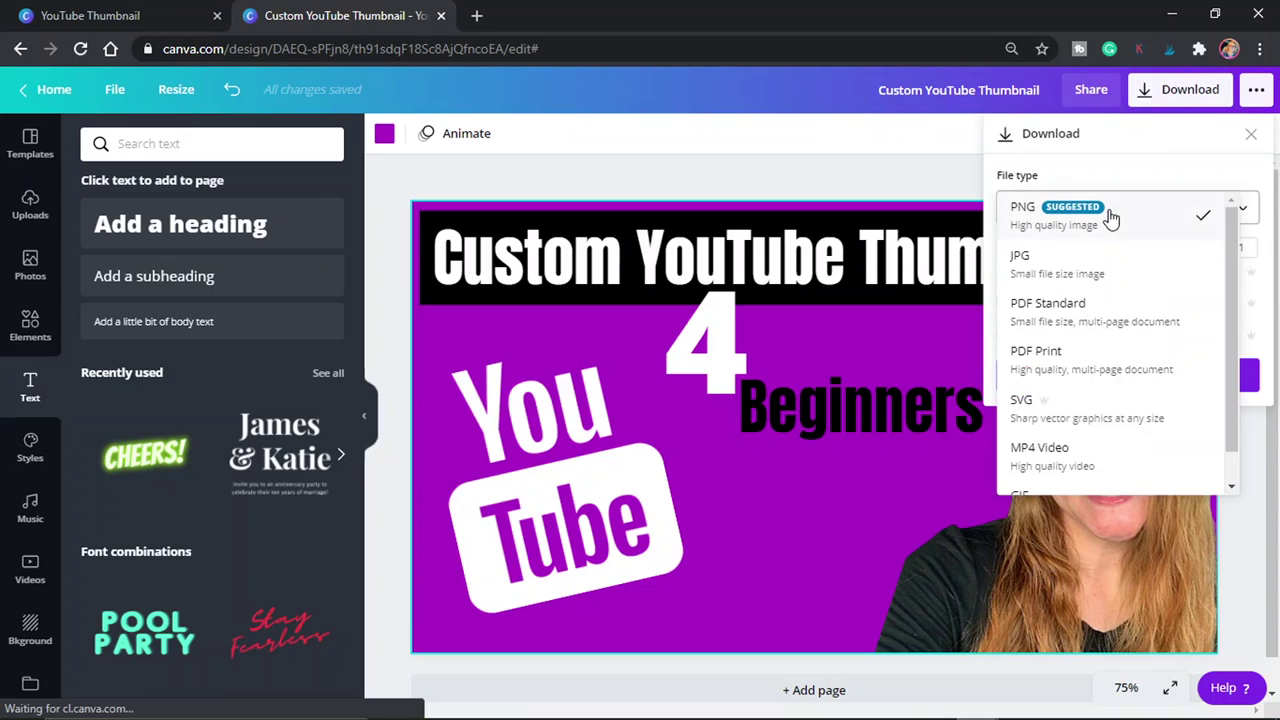
click(1070, 266)
click(1092, 370)
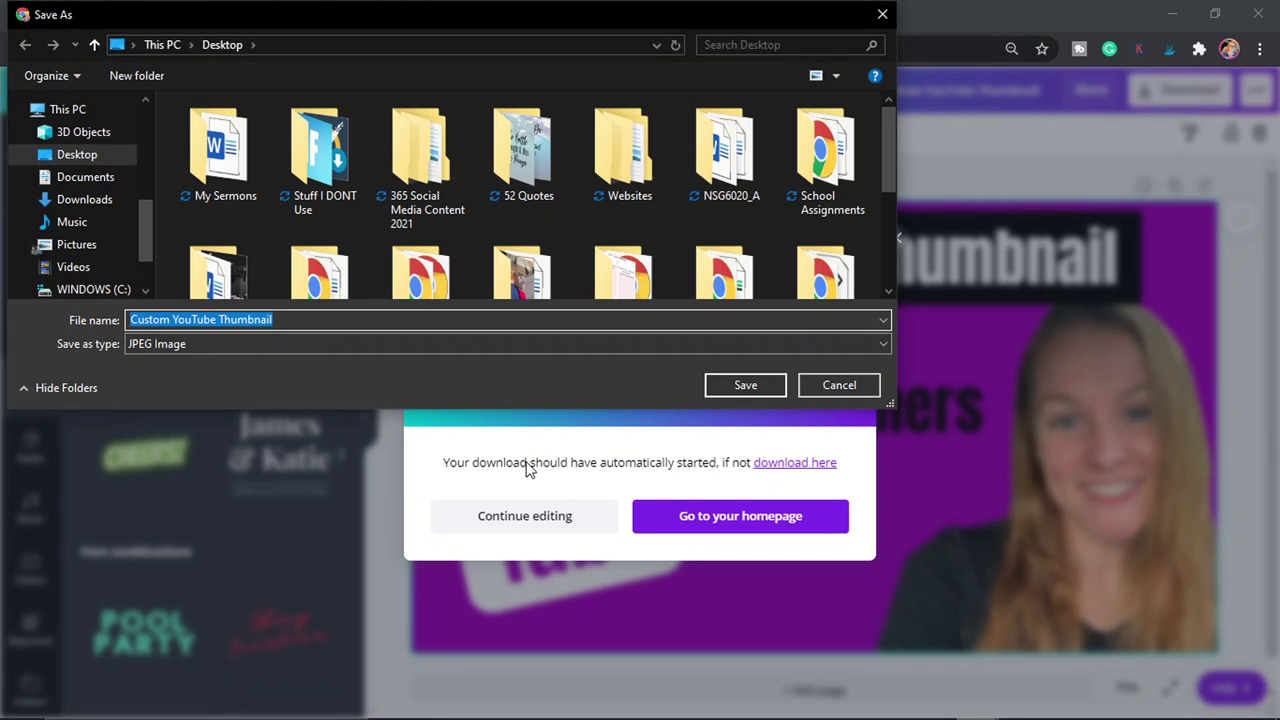
Step: Save the downloaded image to the Desktop with the file name "Custom YouTube Thumbnail Tutorial"
click(388, 319)
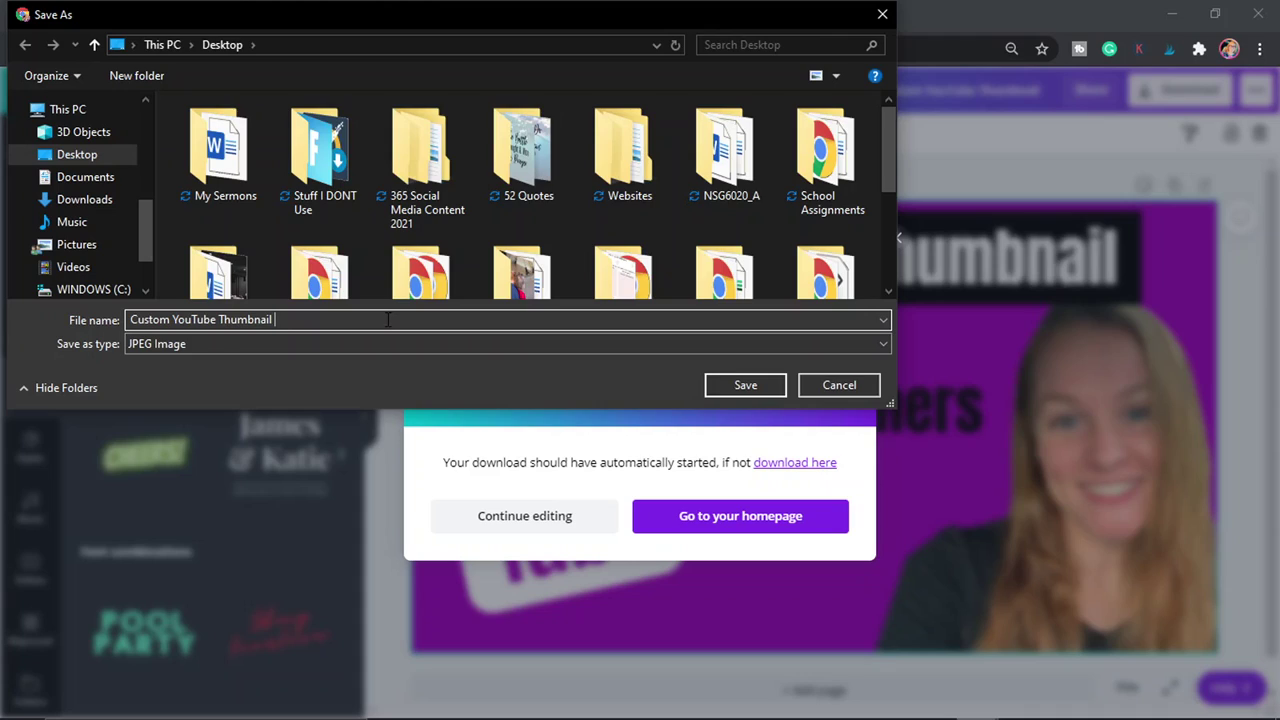
text(Tutorial)
click(758, 385)
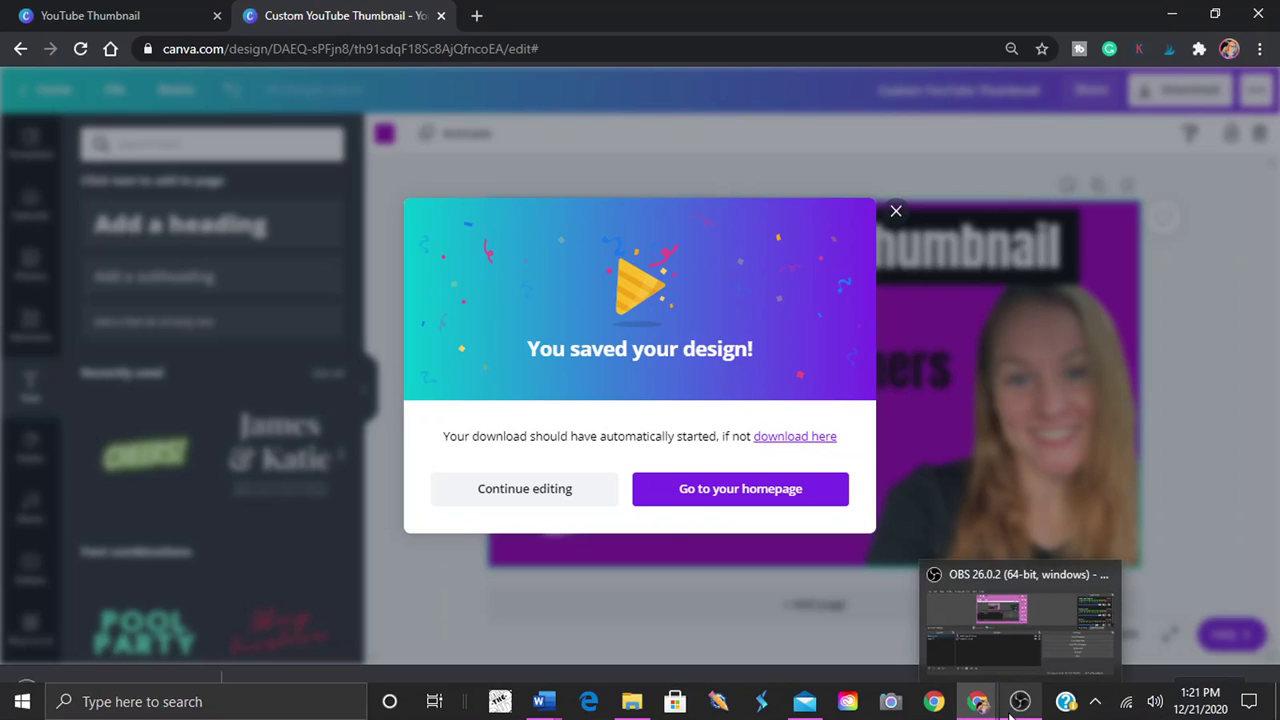
Step: Bring the Canva design window to the front and dismiss the saved-design message
mouse_move(988, 706)
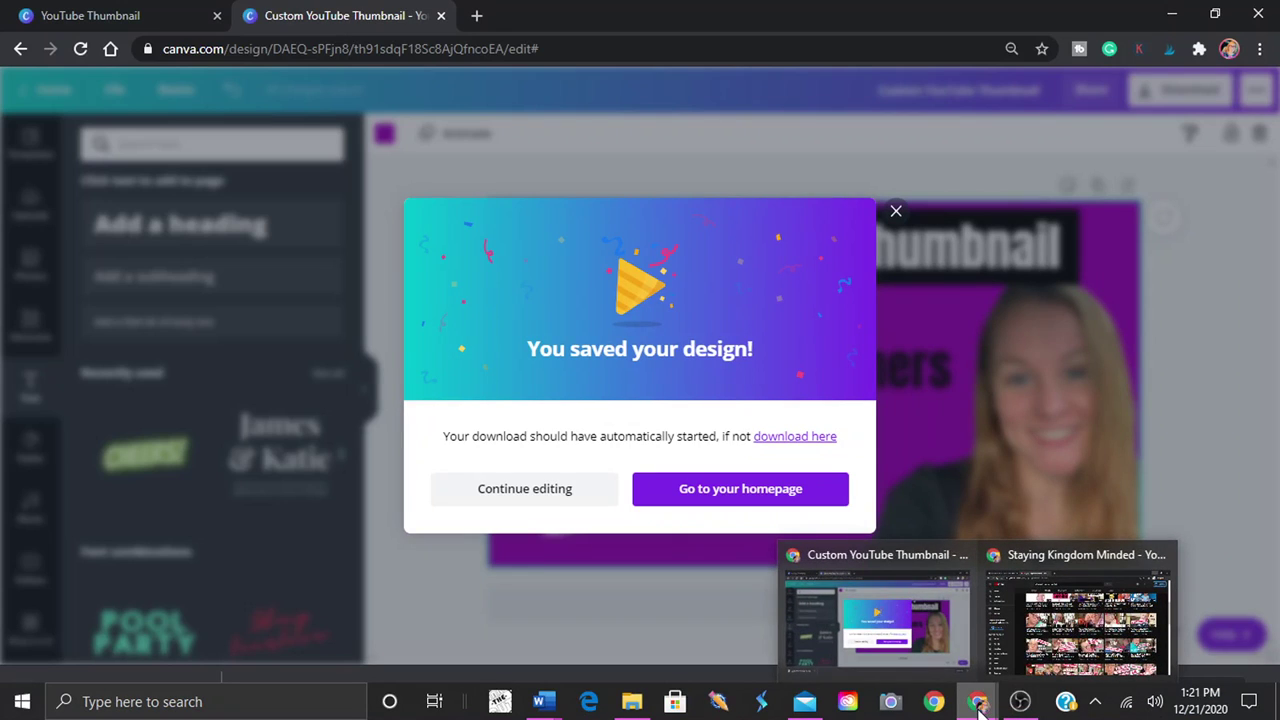
click(912, 606)
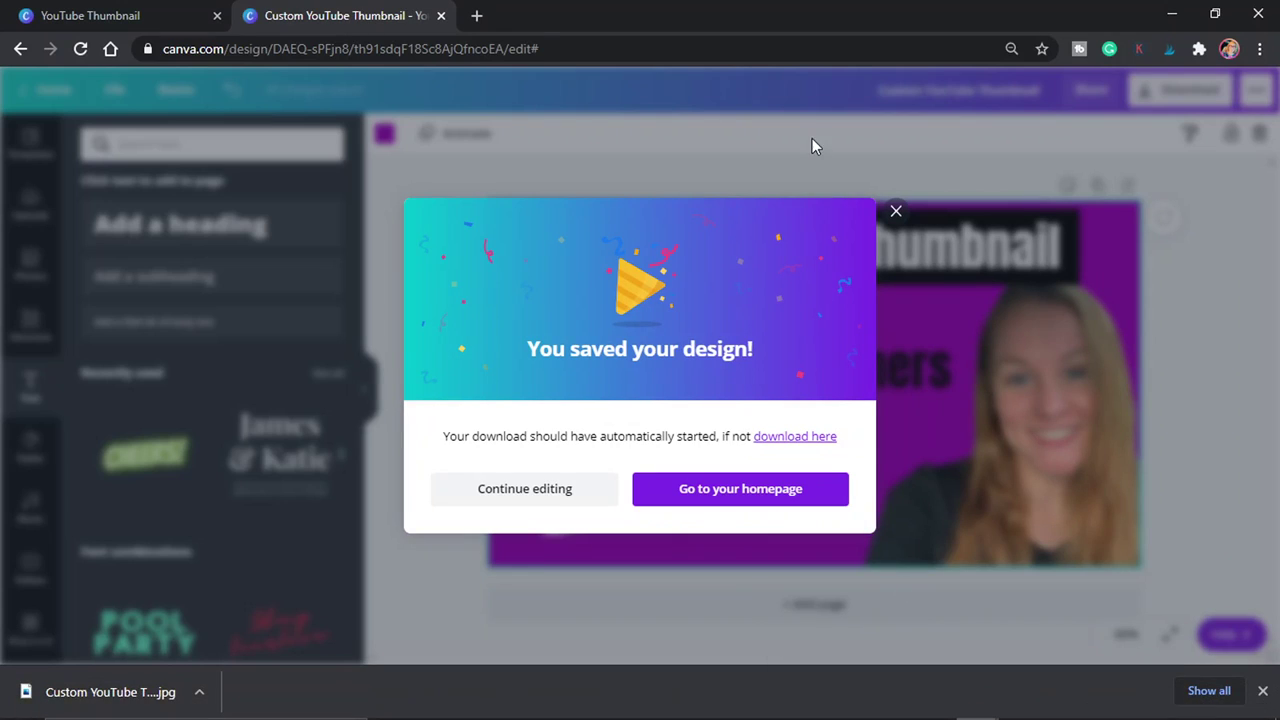
click(897, 211)
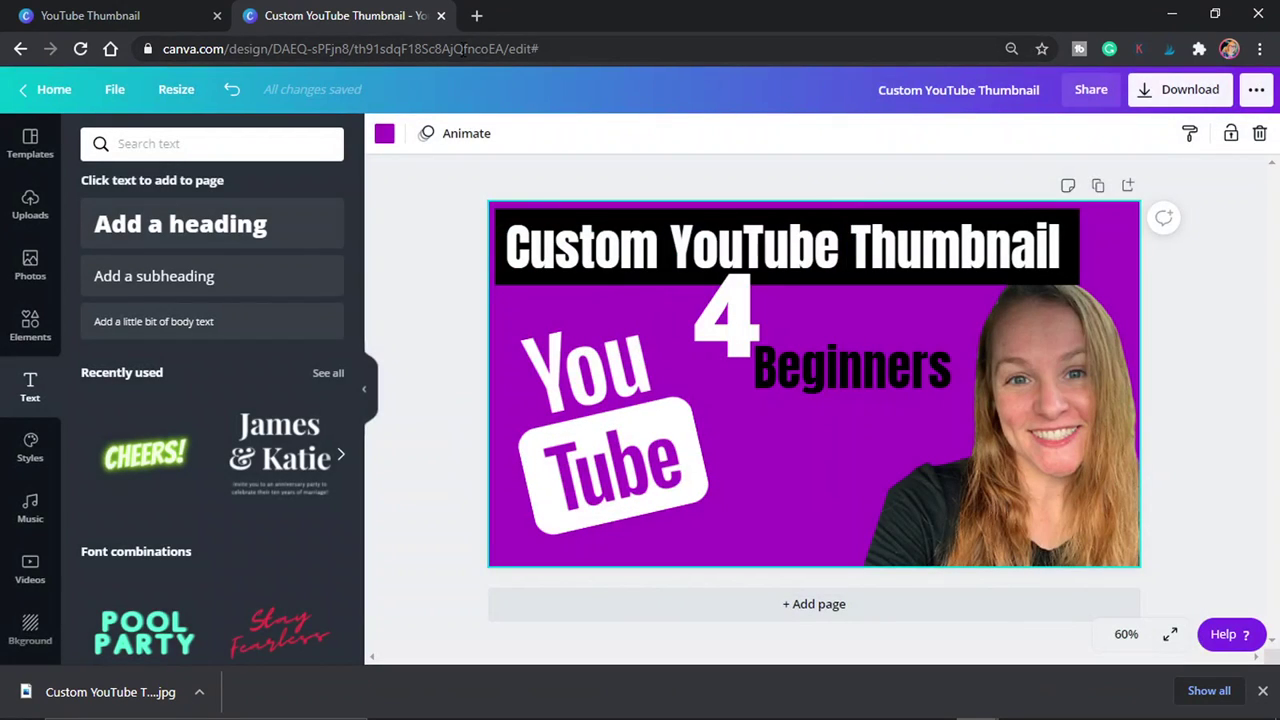